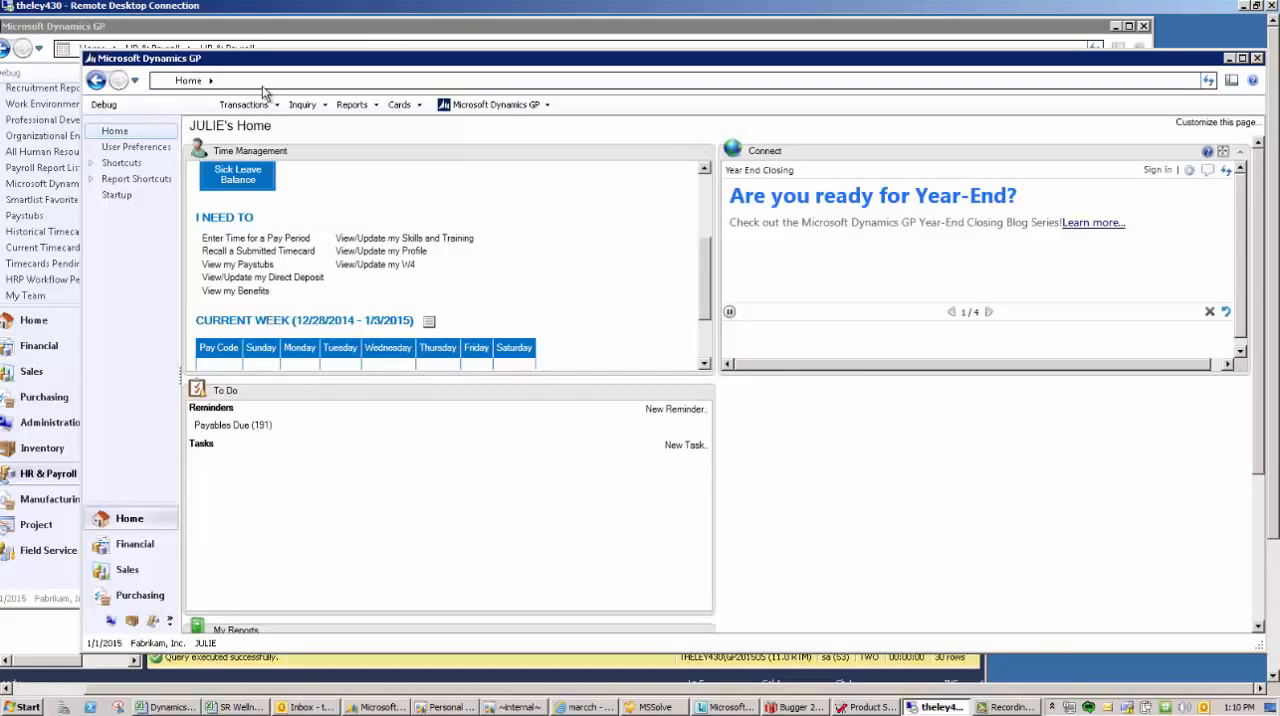
- Compare the administrator's HR & Payroll page with the self-service links on the employee's home page
click(266, 30)
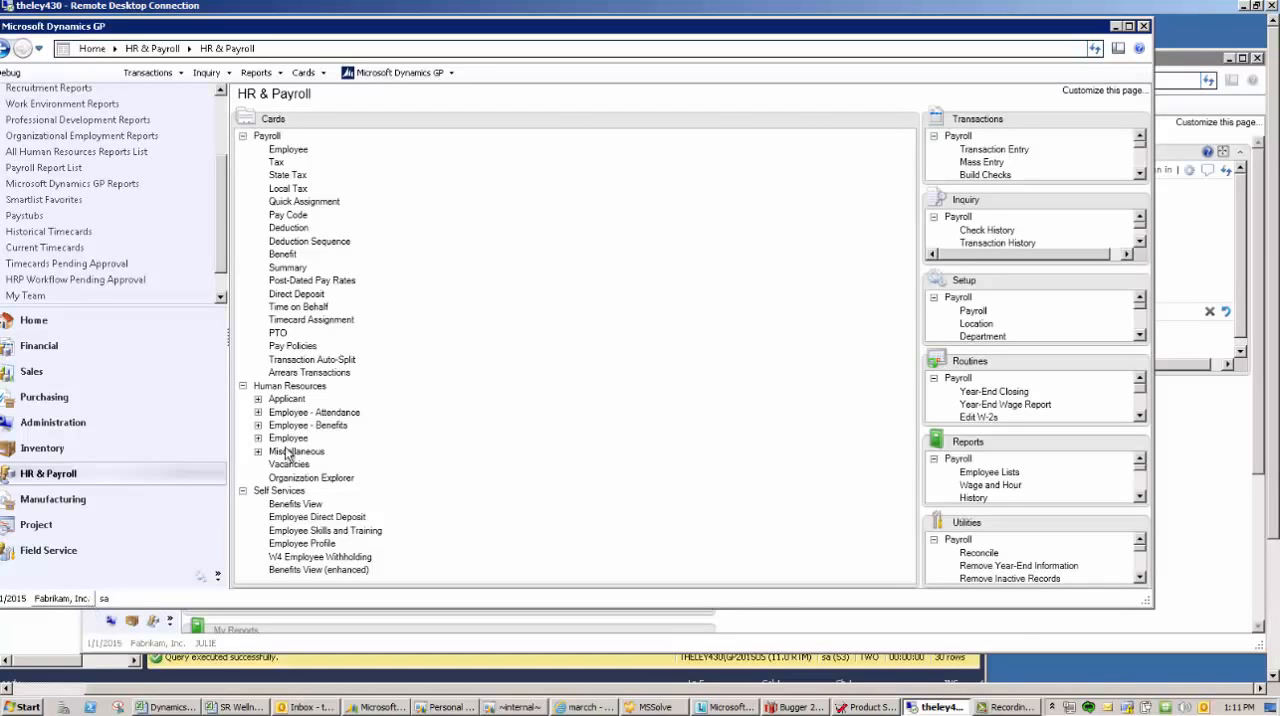
click(1176, 65)
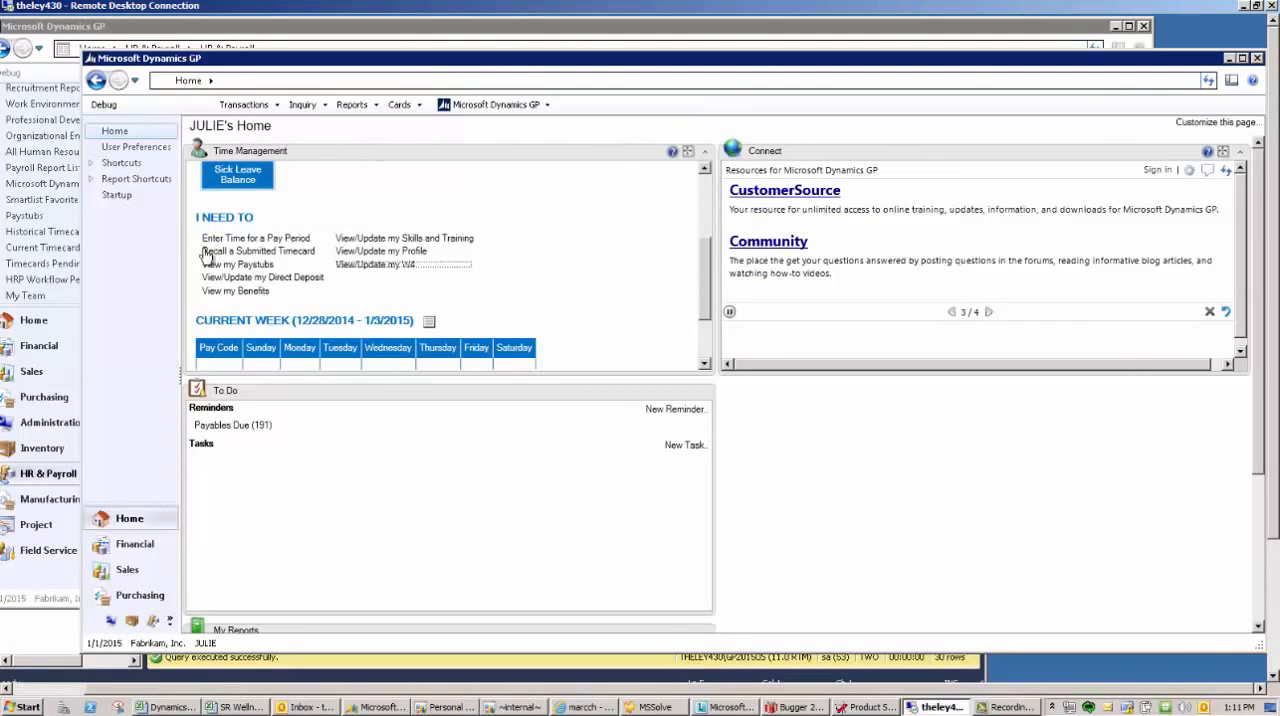
mouse_move(707, 282)
mouse_down()
mouse_move(707, 213)
mouse_move(689, 265)
mouse_up()
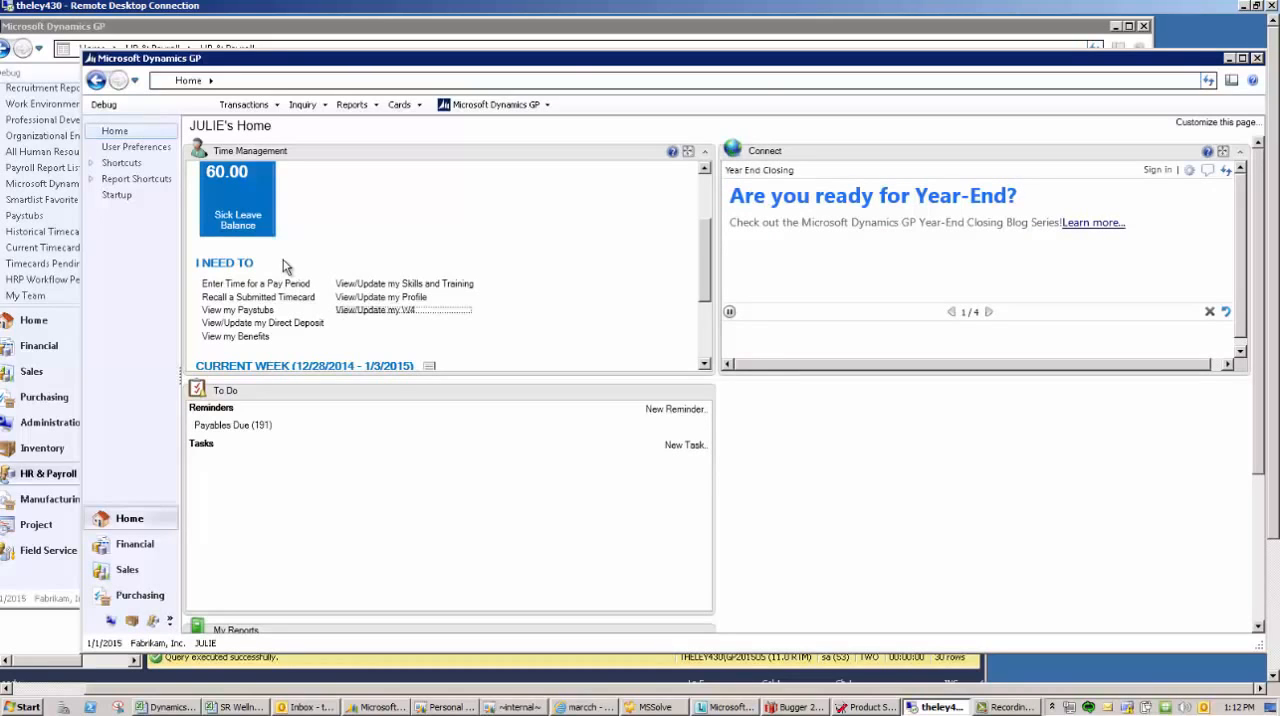
- In the administrator session, open the payroll Employee Maintenance card and load the self-service employee's record by employee ID, continuing past the workflow notice
click(343, 30)
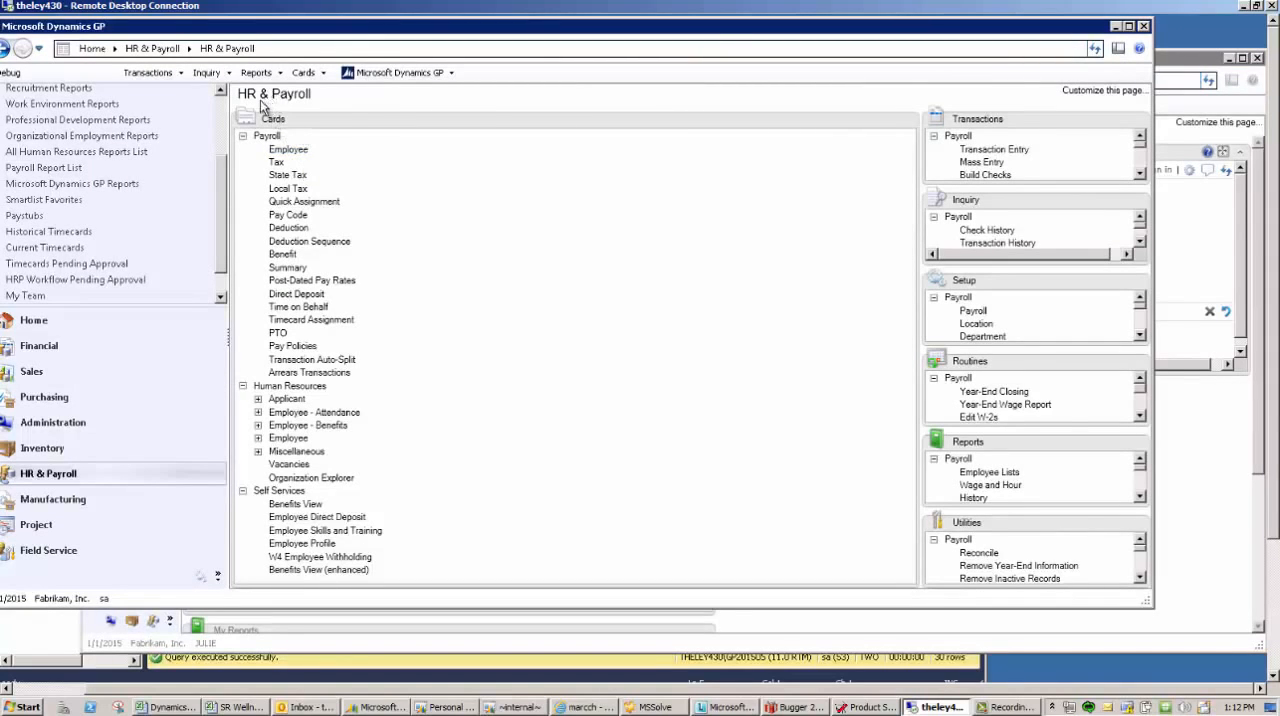
click(288, 150)
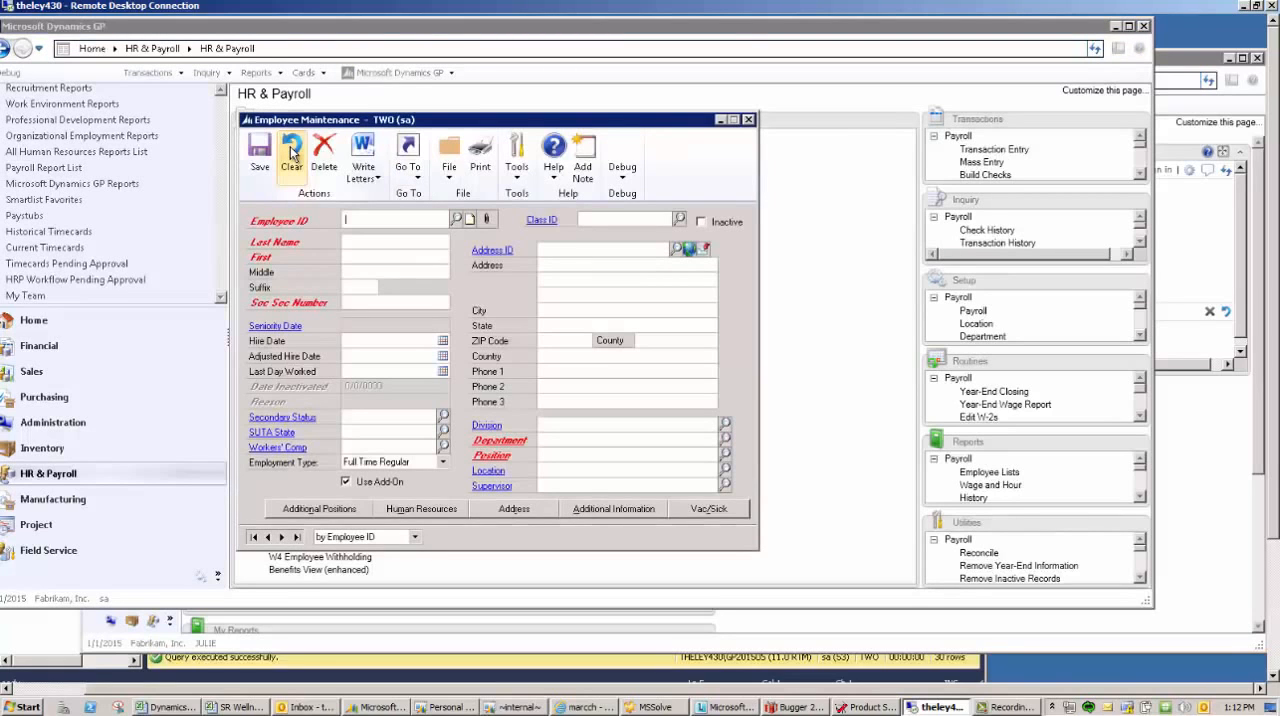
text(JULIES)
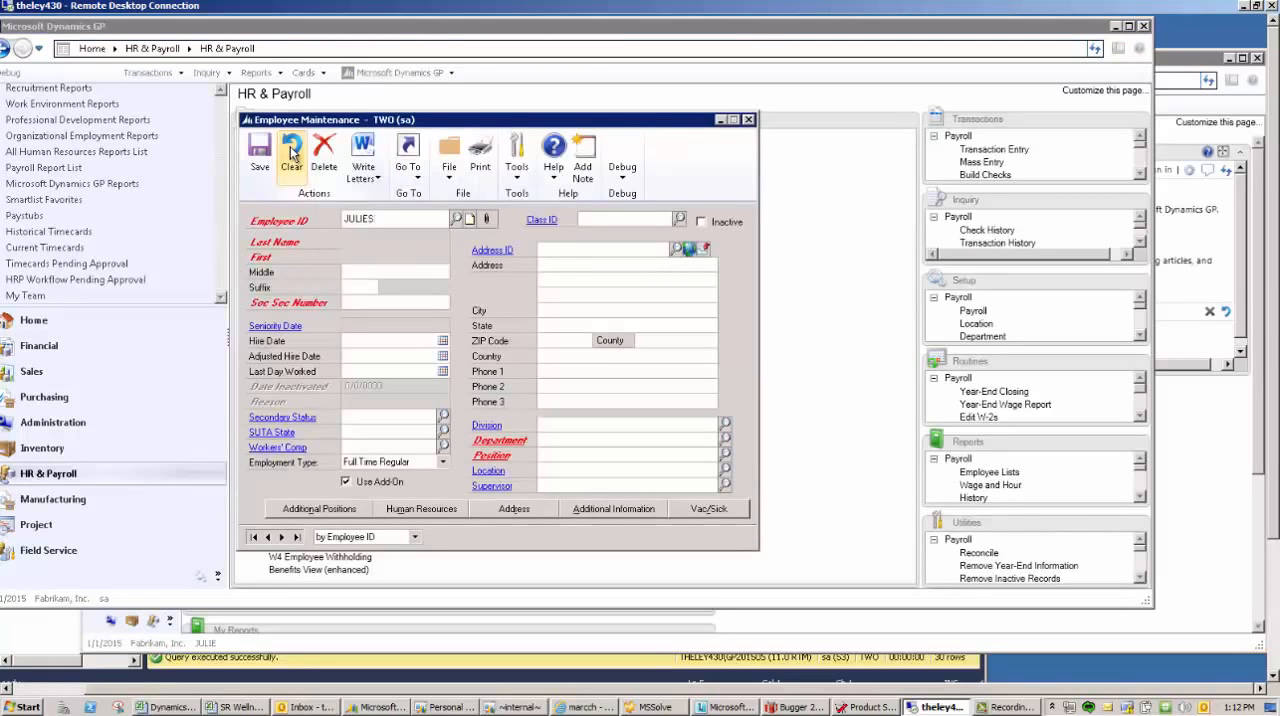
click(292, 150)
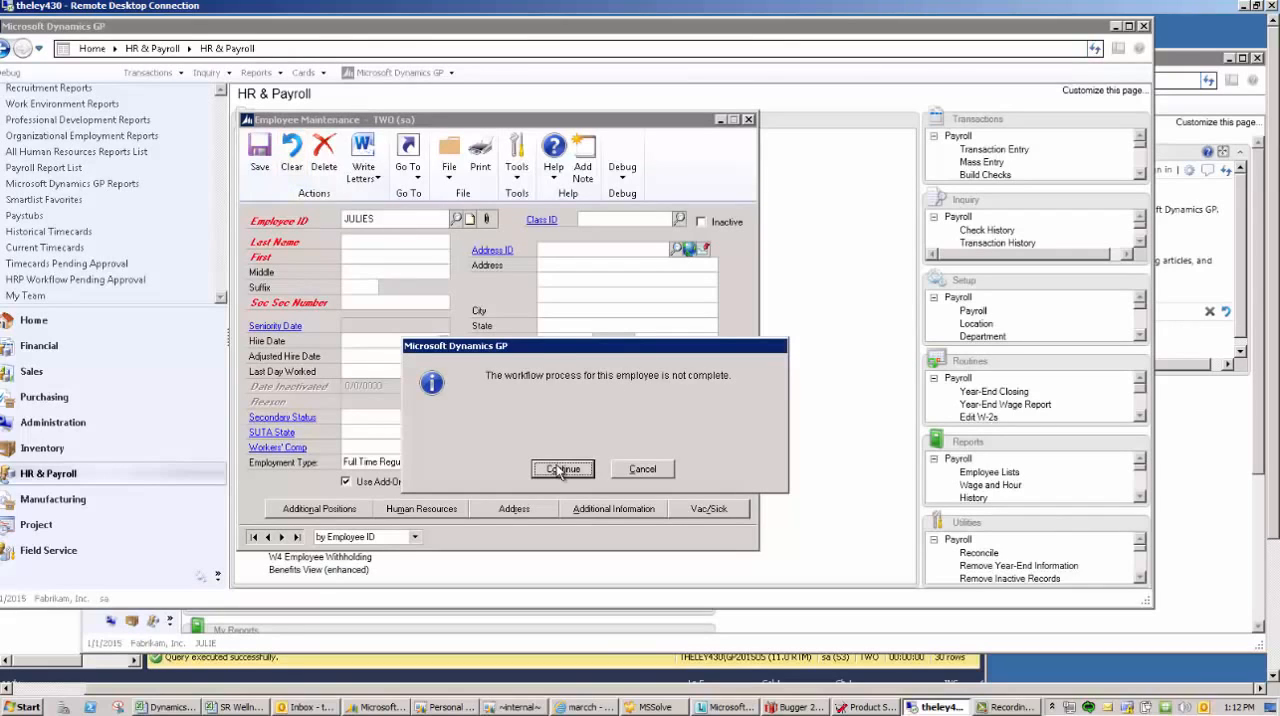
drag(551, 347, 512, 268)
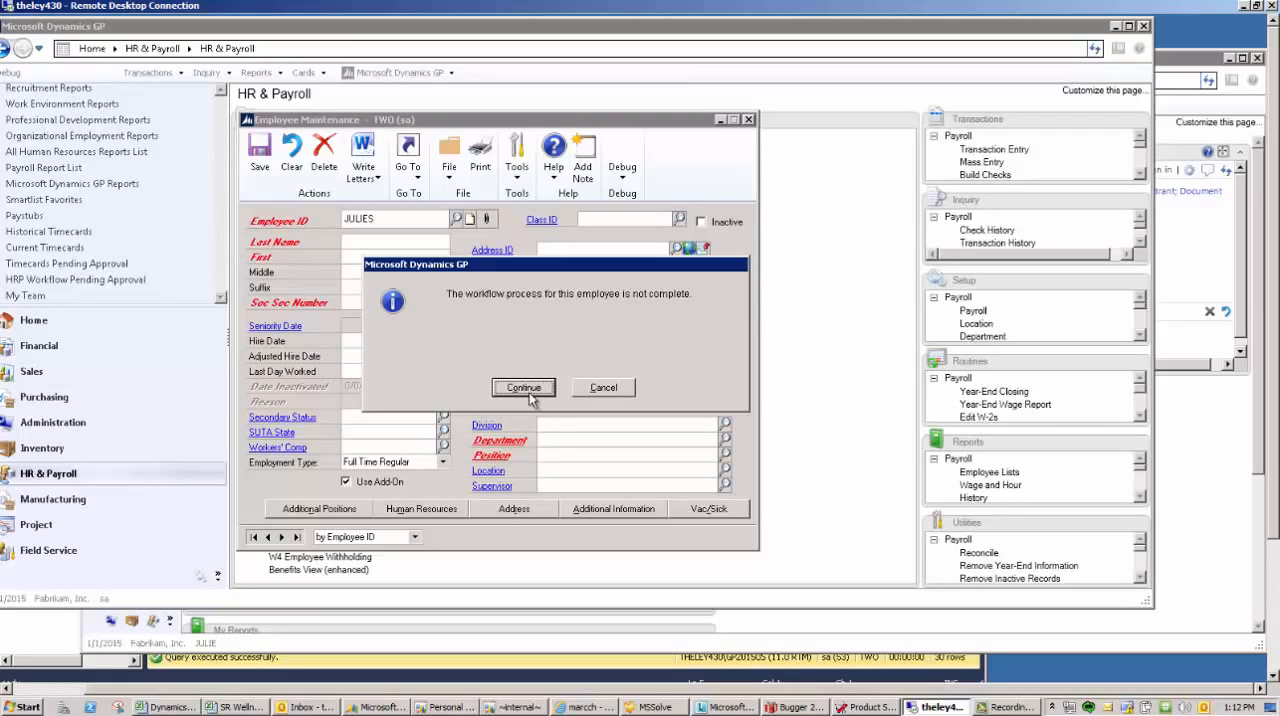
click(529, 389)
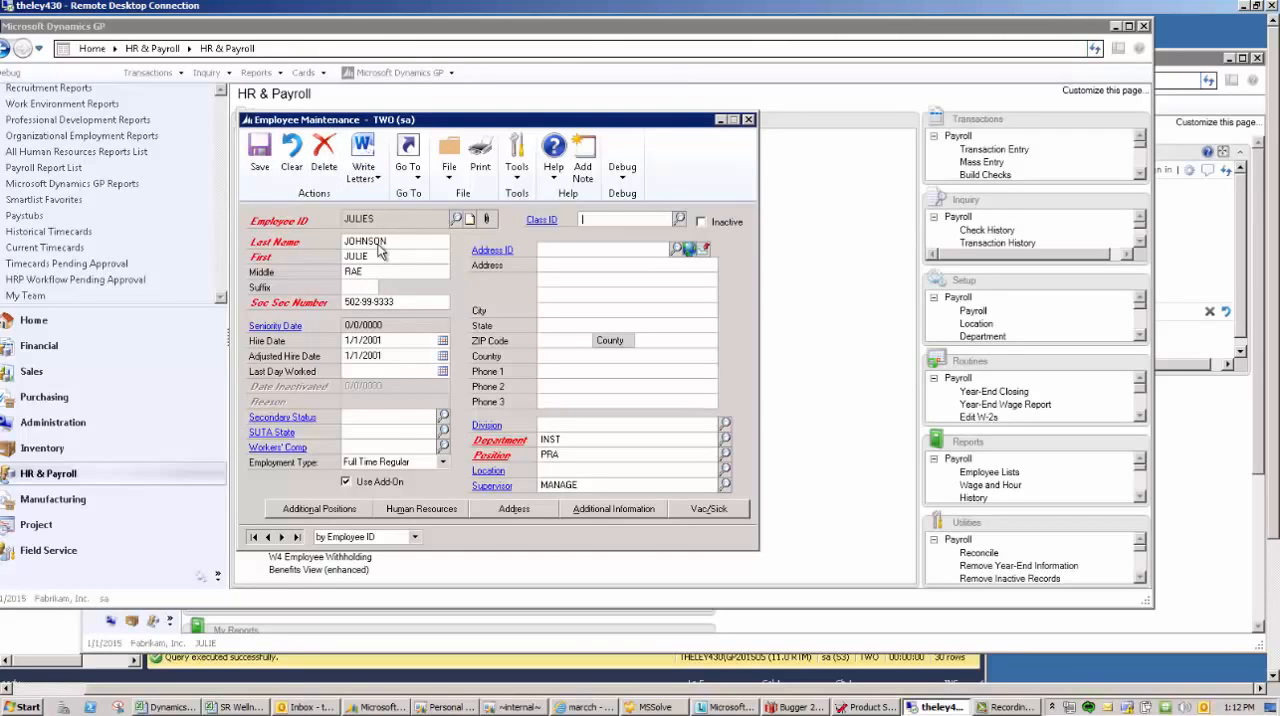
- Inspect the employee's additional information and the linked GP user's setup, keep the user type Limited, and close the windows
click(615, 509)
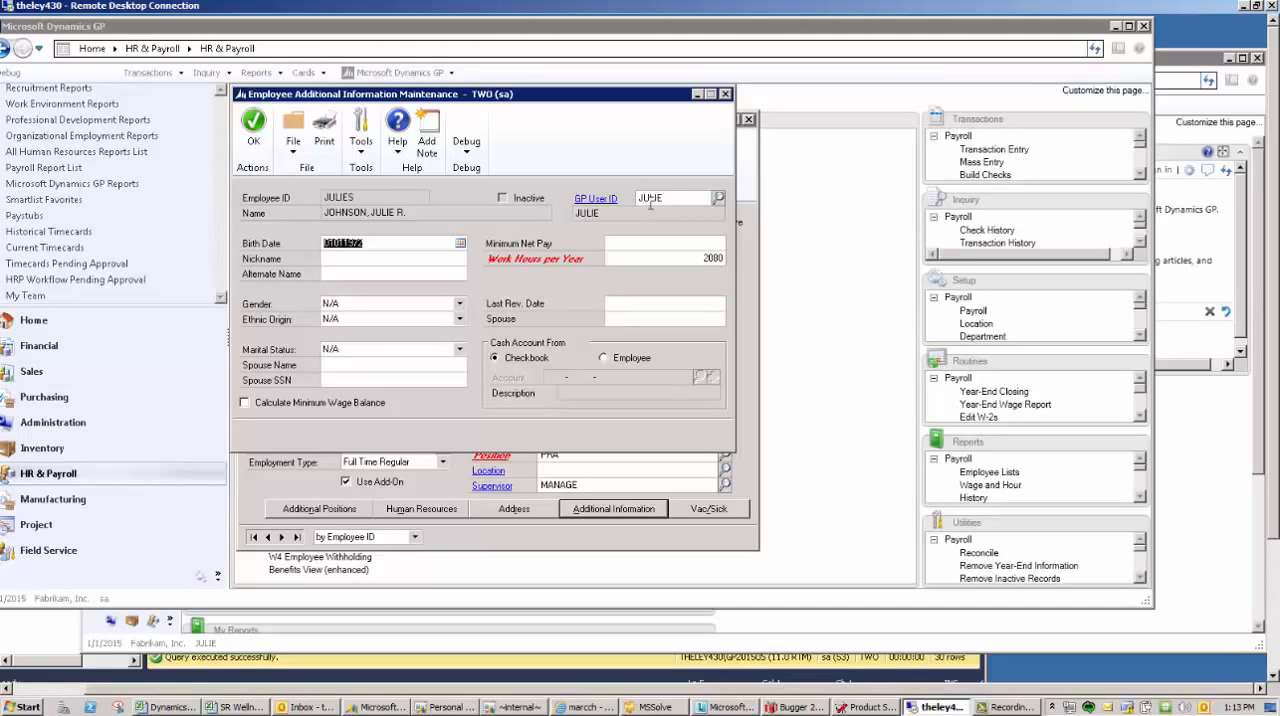
click(608, 201)
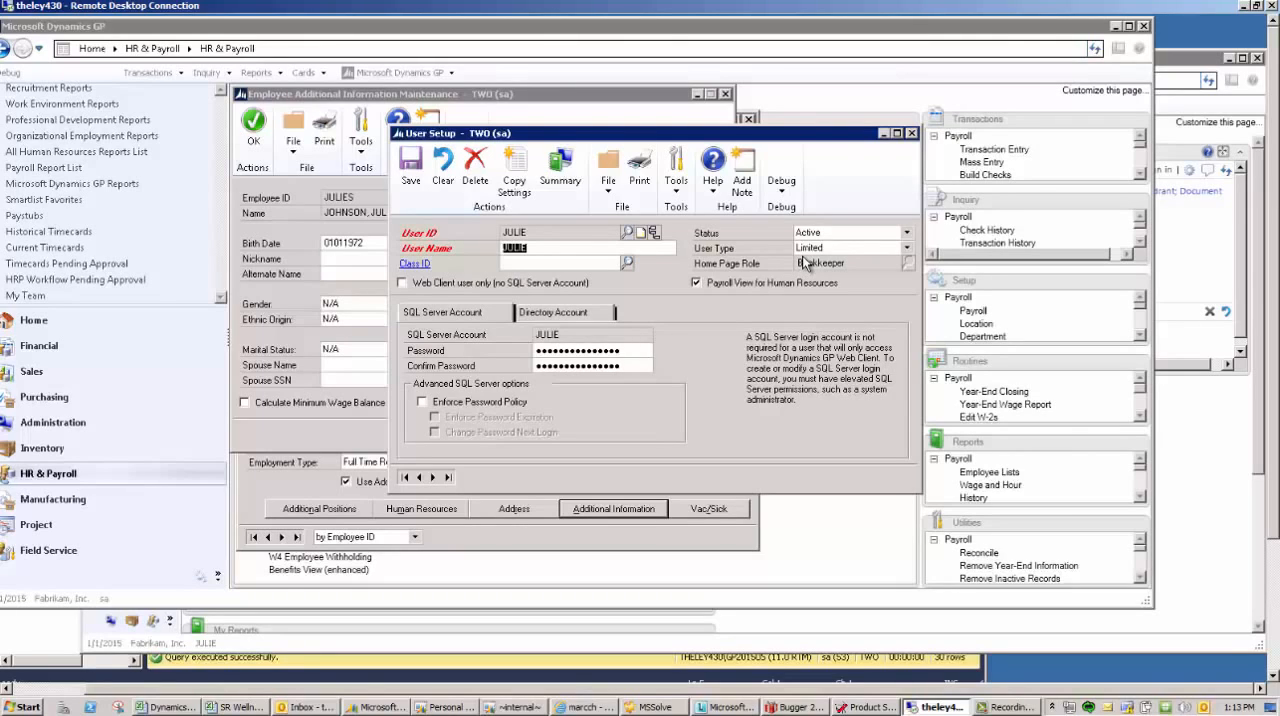
click(802, 253)
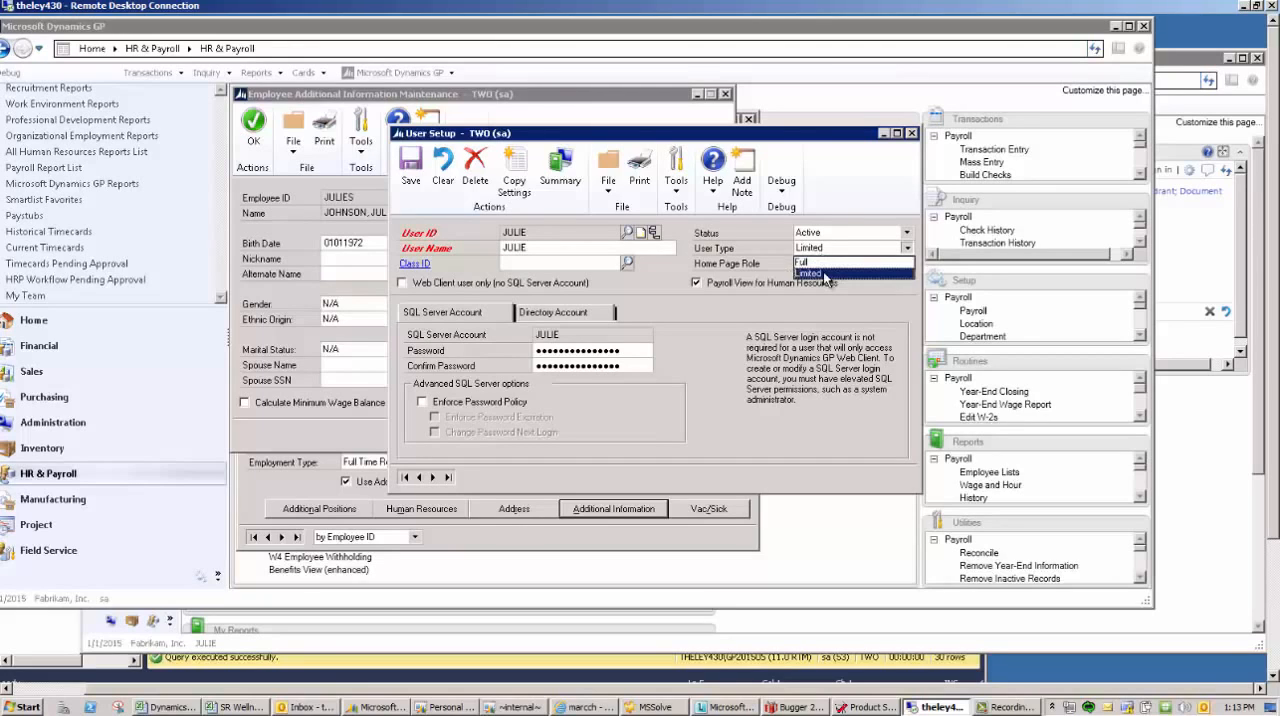
click(826, 273)
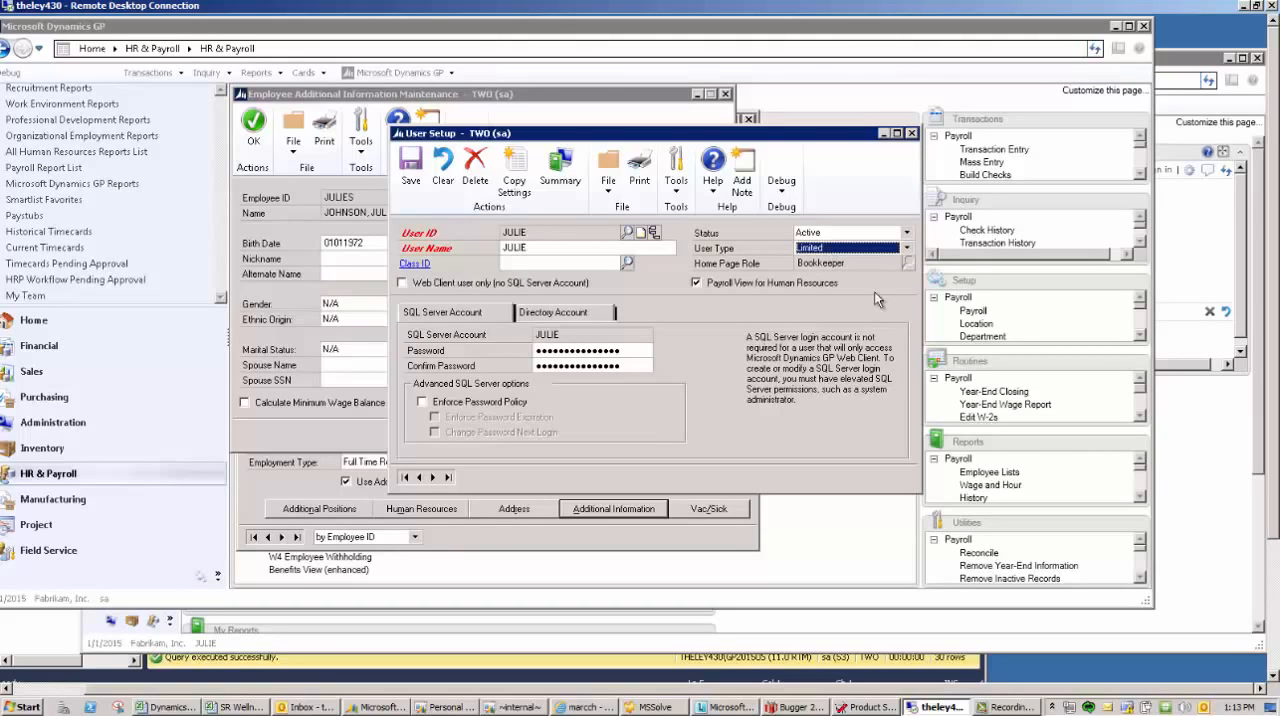
click(911, 133)
click(727, 94)
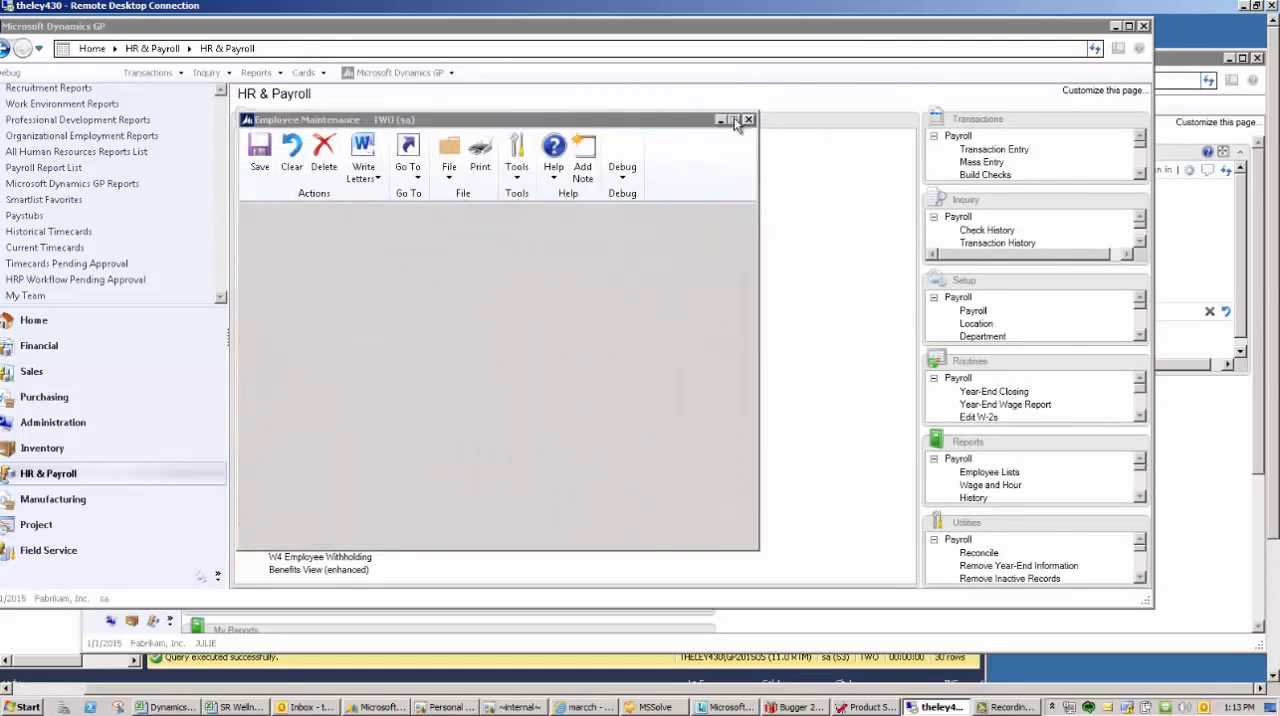
click(747, 119)
- Open the system's User Security Setup
click(399, 72)
mouse_move(430, 148)
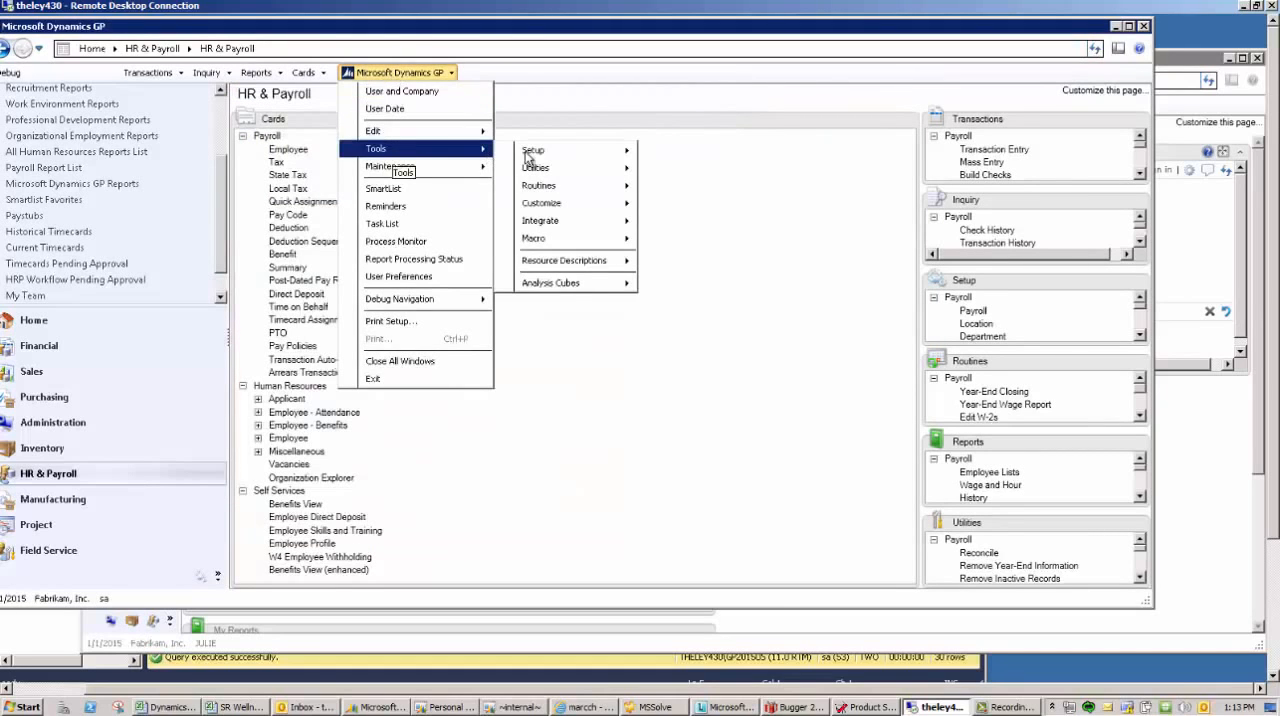
mouse_move(531, 152)
mouse_move(700, 170)
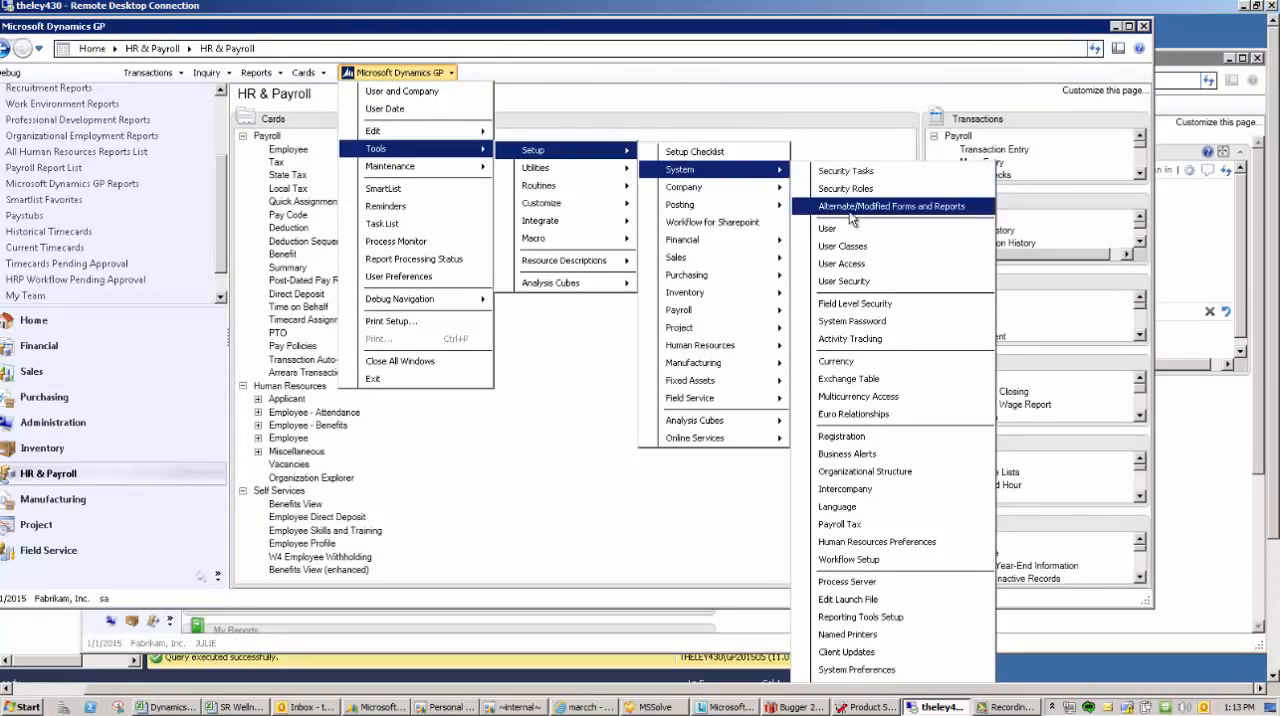
click(836, 283)
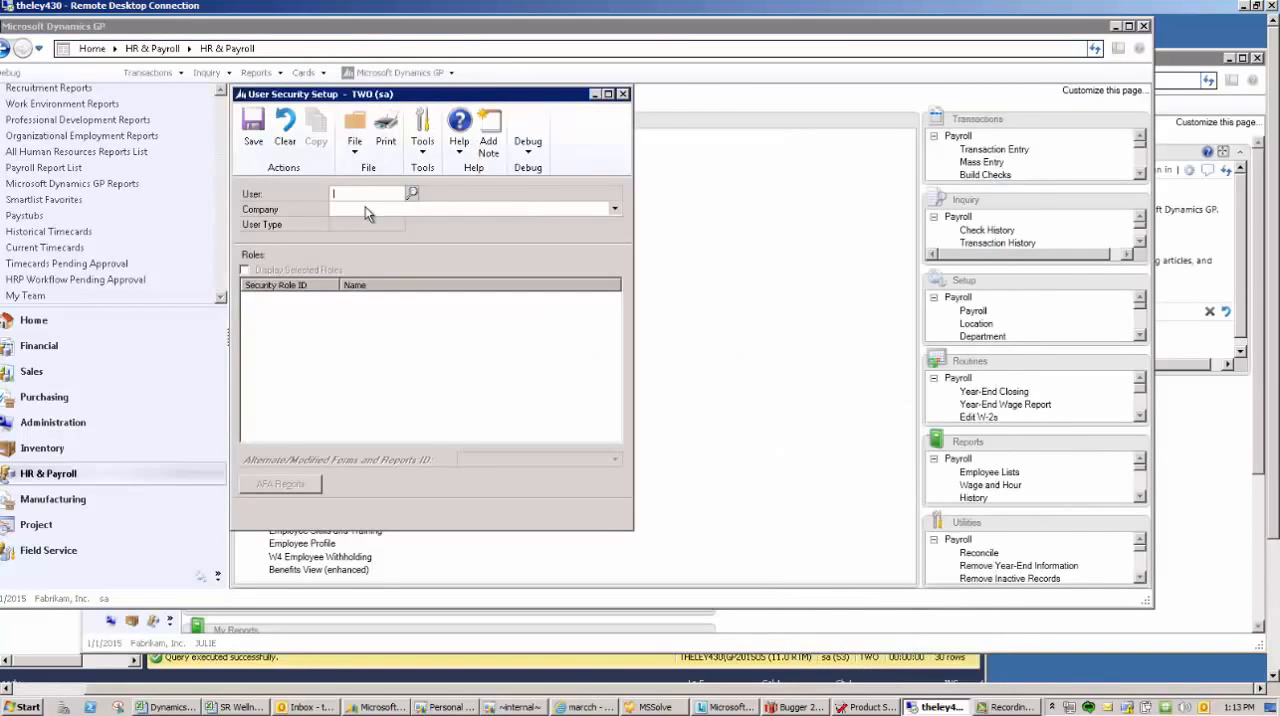
- Try to load the user by entering the employee's ID as the user ID
text(jules)
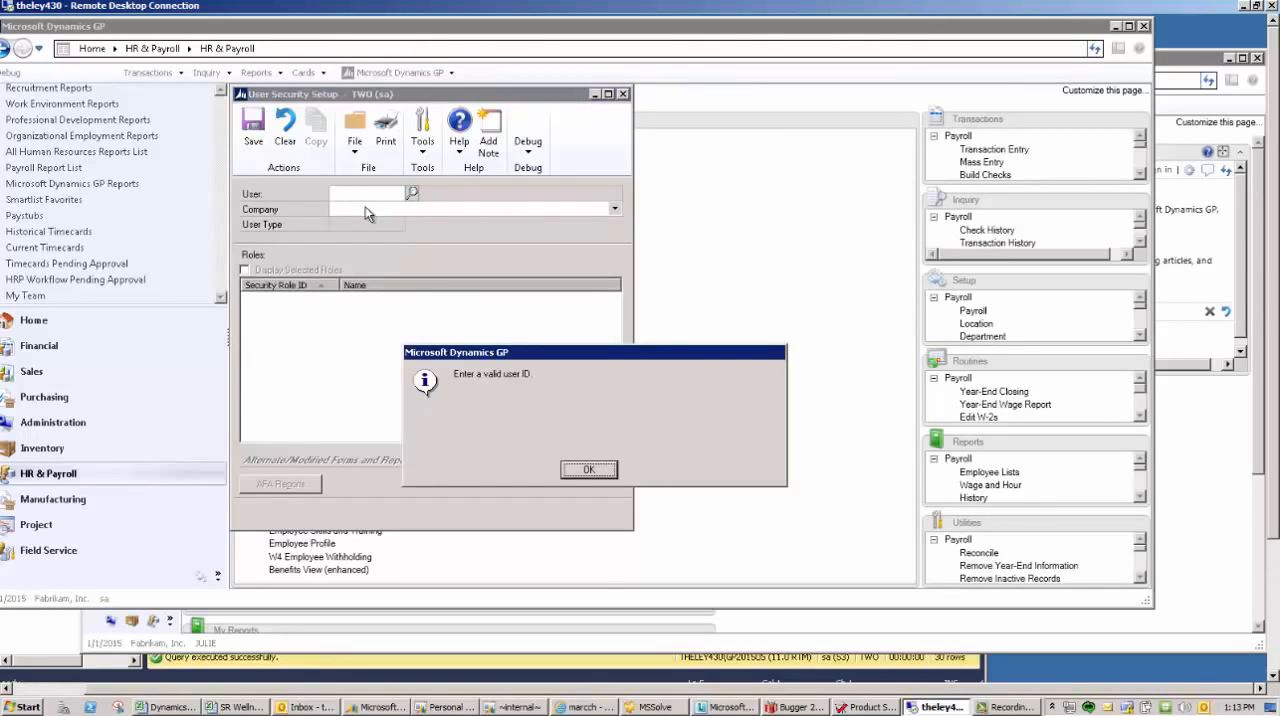
click(587, 470)
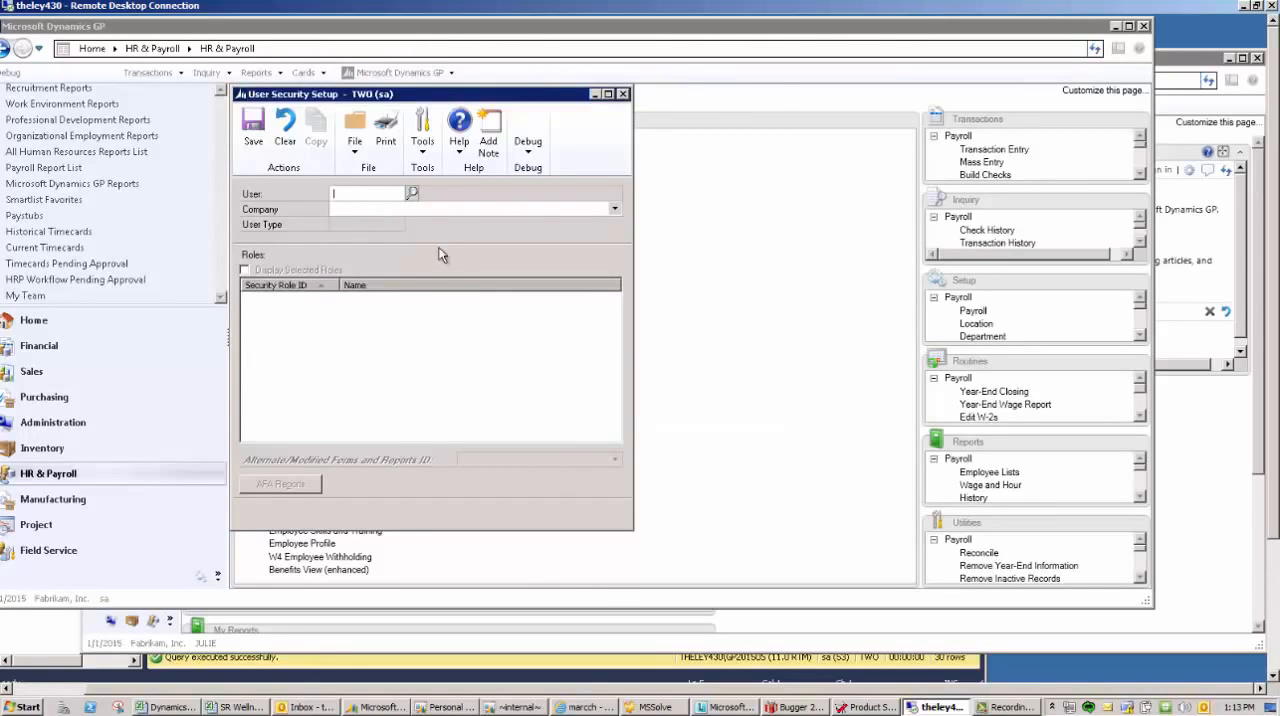
- Look up the employee's user for company Fabrikam, Inc., display only the selected security roles, and close the setup
click(413, 194)
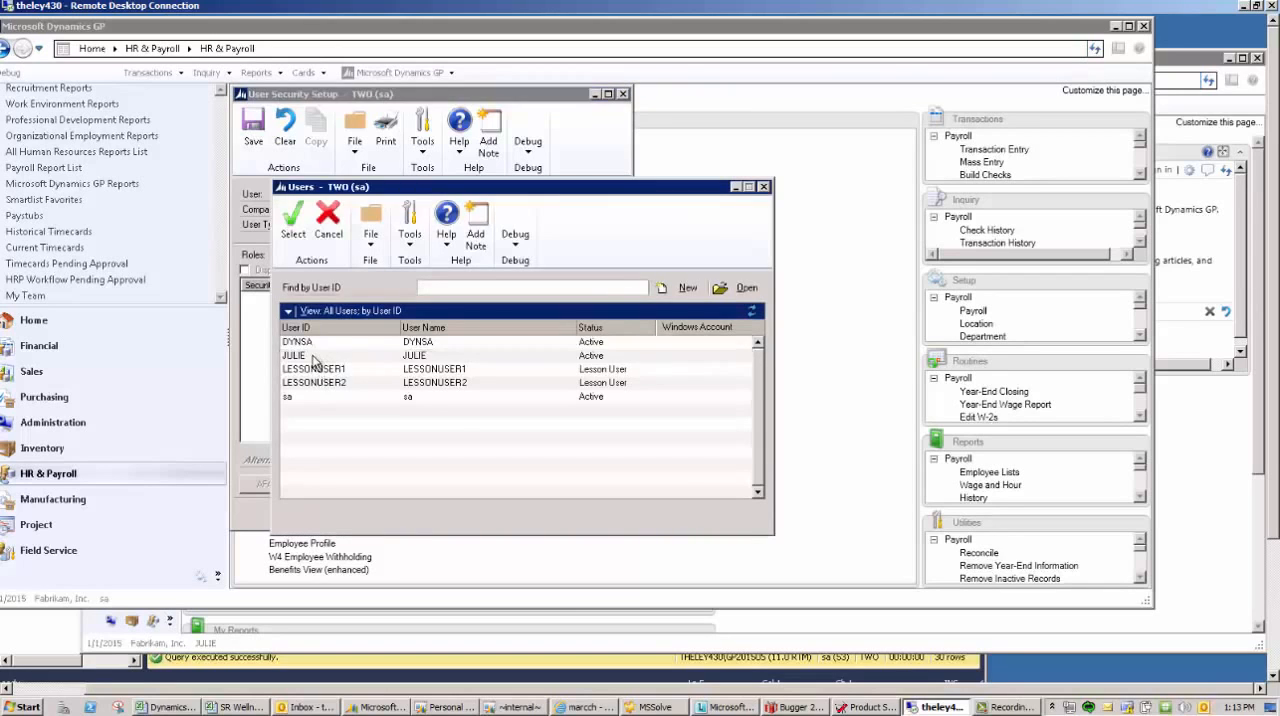
double_click(313, 357)
click(360, 209)
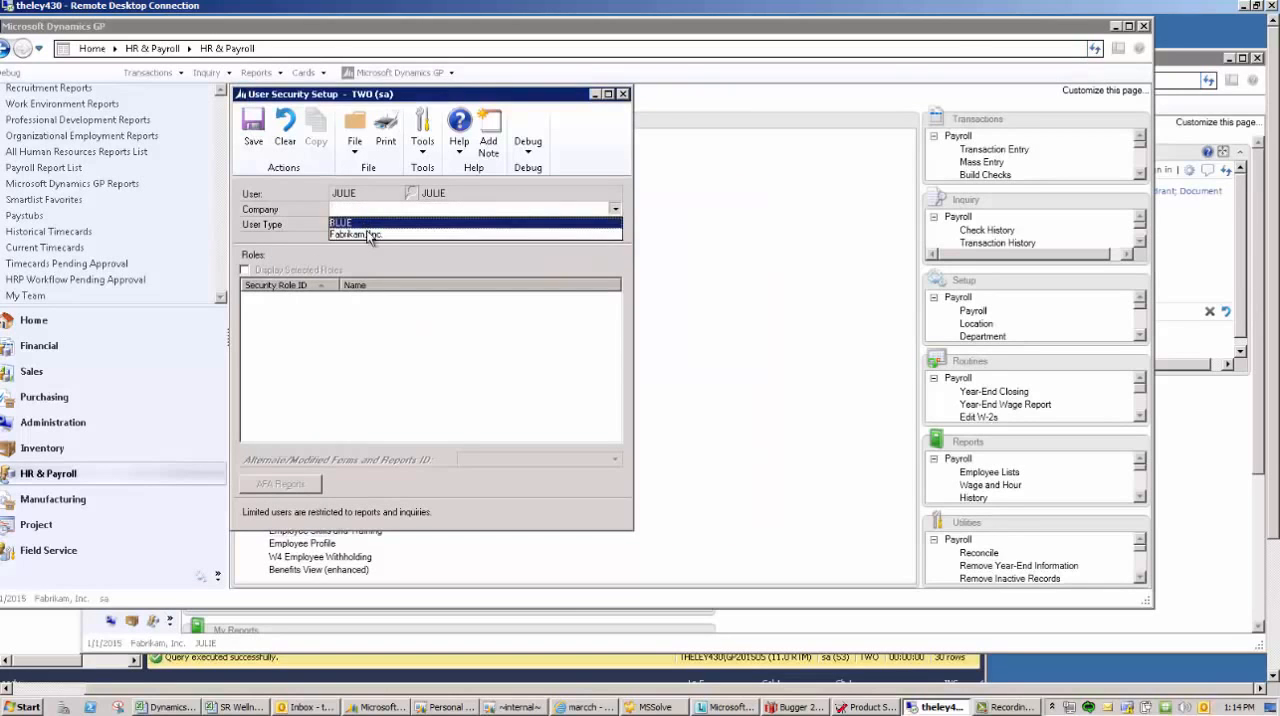
click(366, 233)
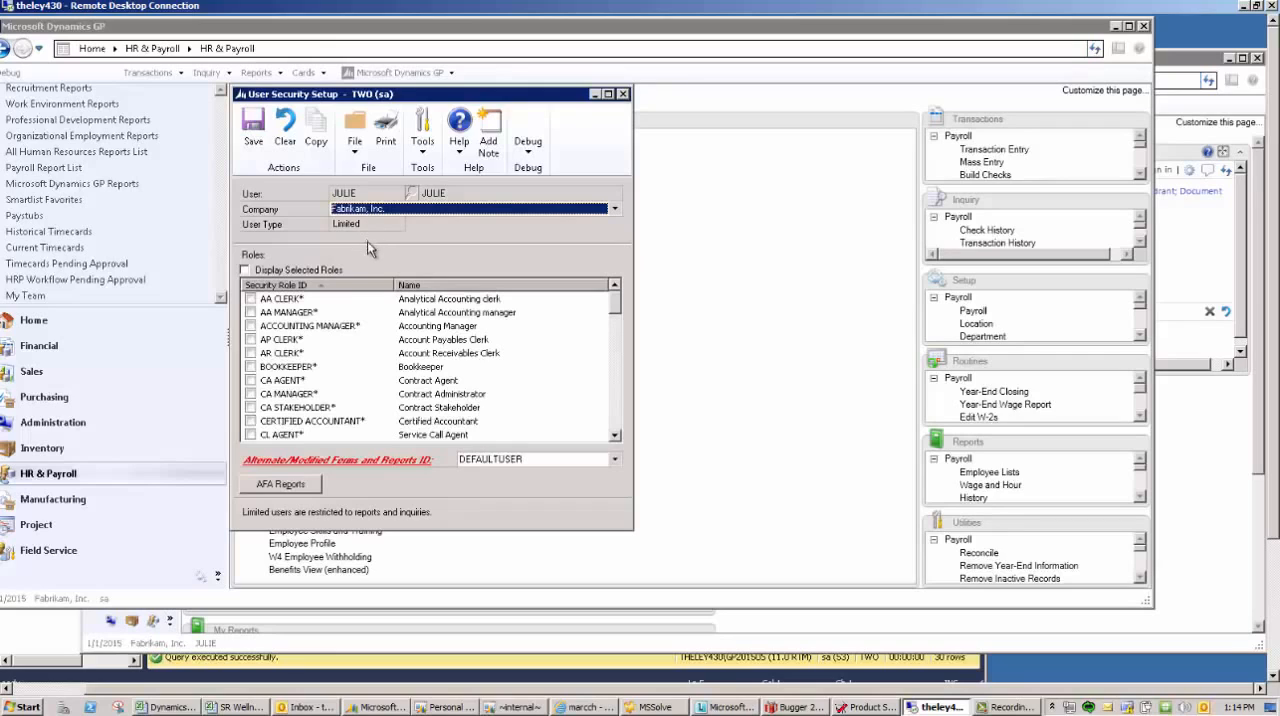
click(246, 270)
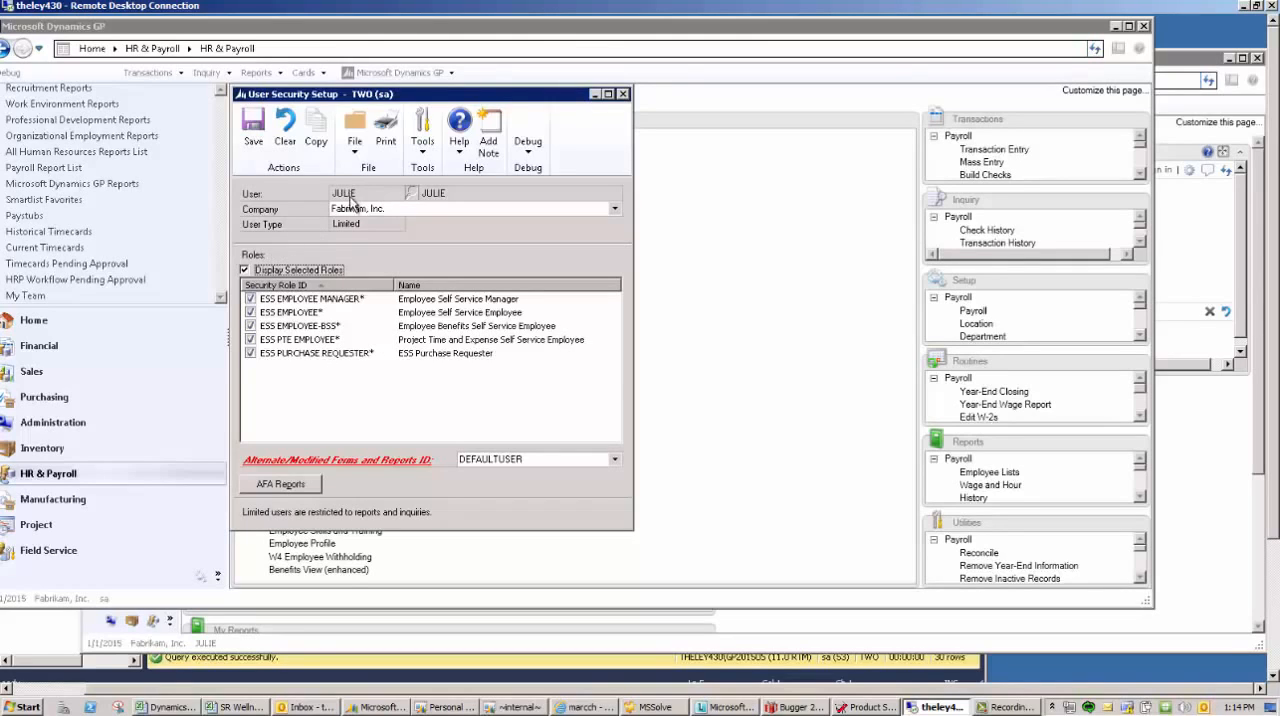
click(623, 94)
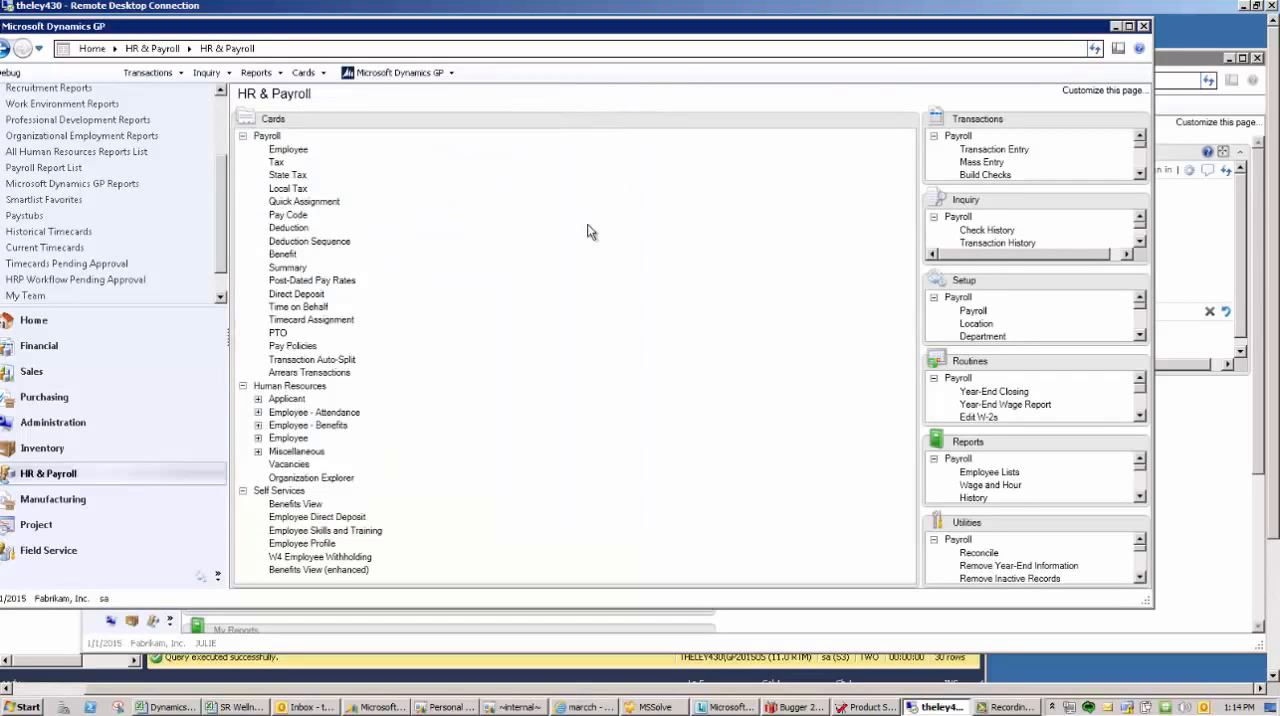
- In the employee's session, examine which Self Service cards are available
click(325, 648)
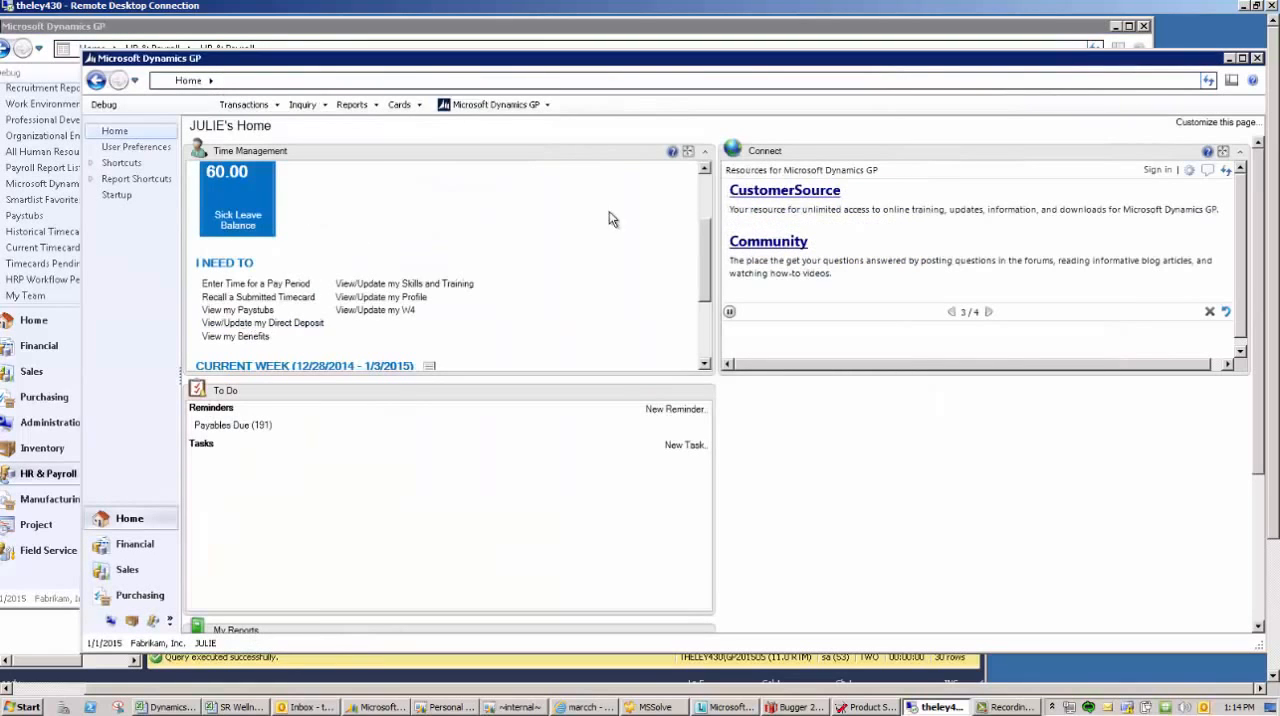
click(397, 104)
mouse_move(424, 124)
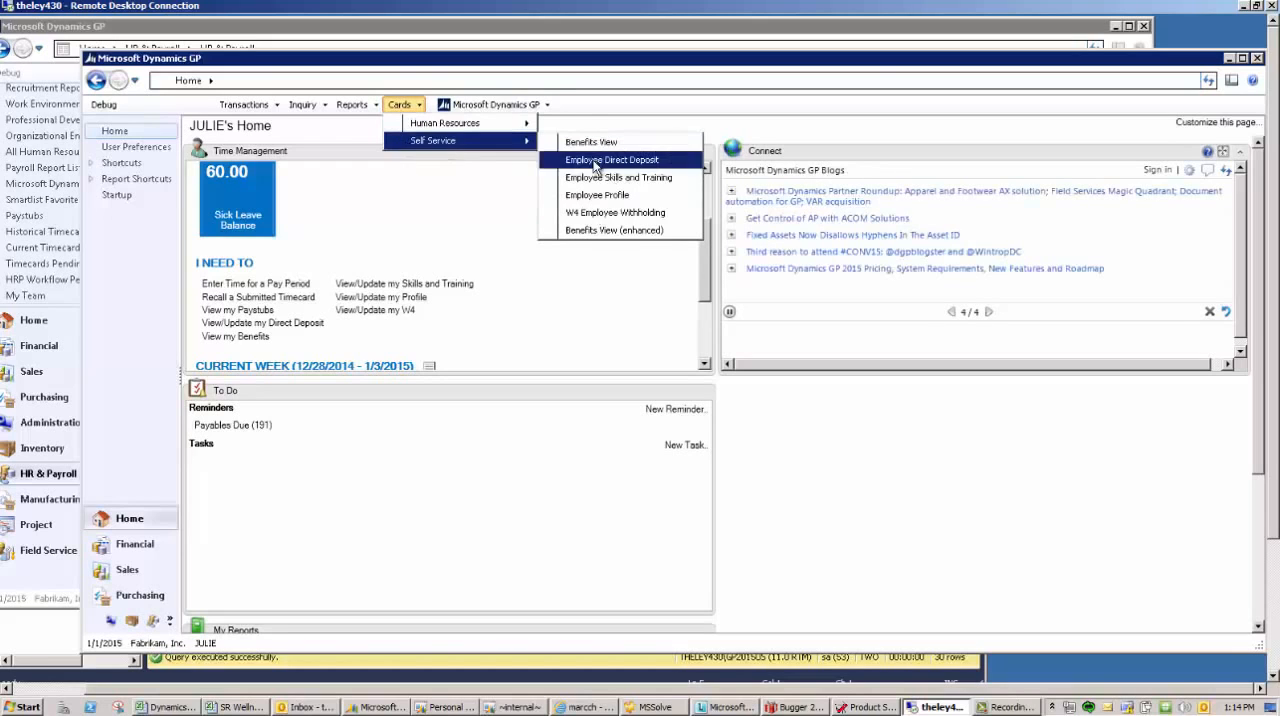
click(313, 151)
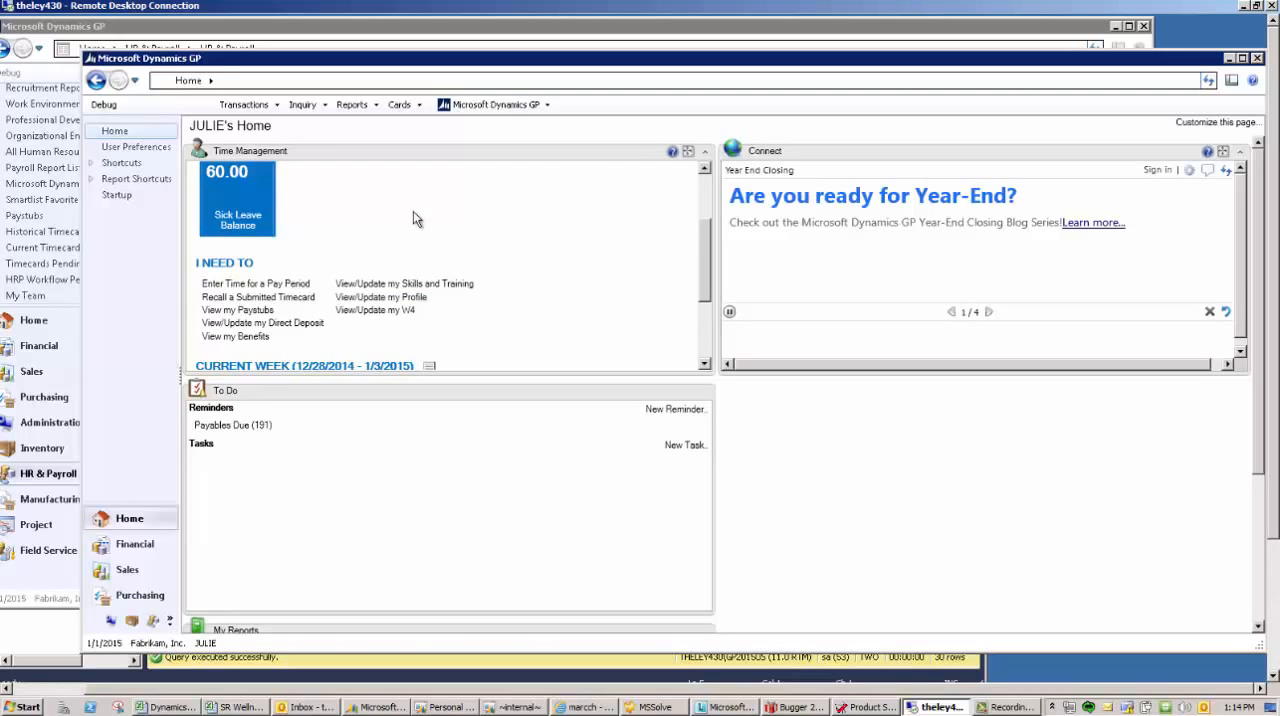
- Open the home page customization, examine the selectable roles down to Self Service for the Education industry, and cancel without changing the role
scroll(703, 228, up, 3)
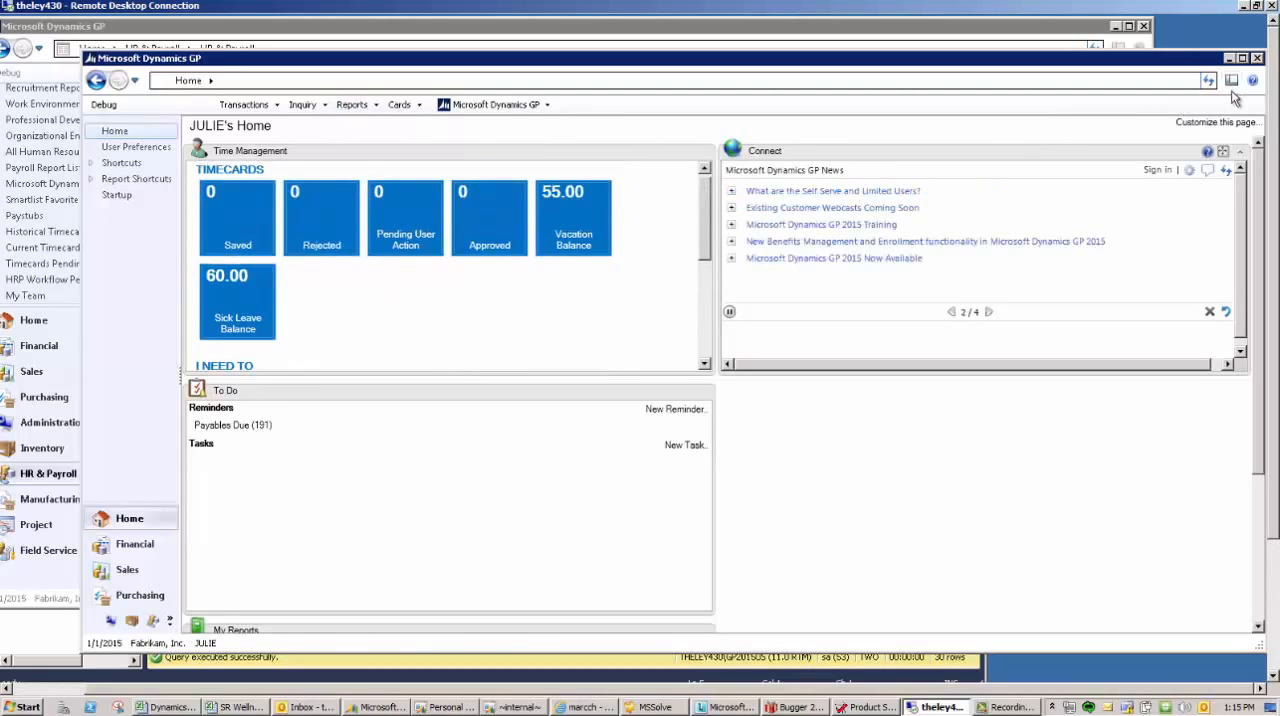
click(1213, 125)
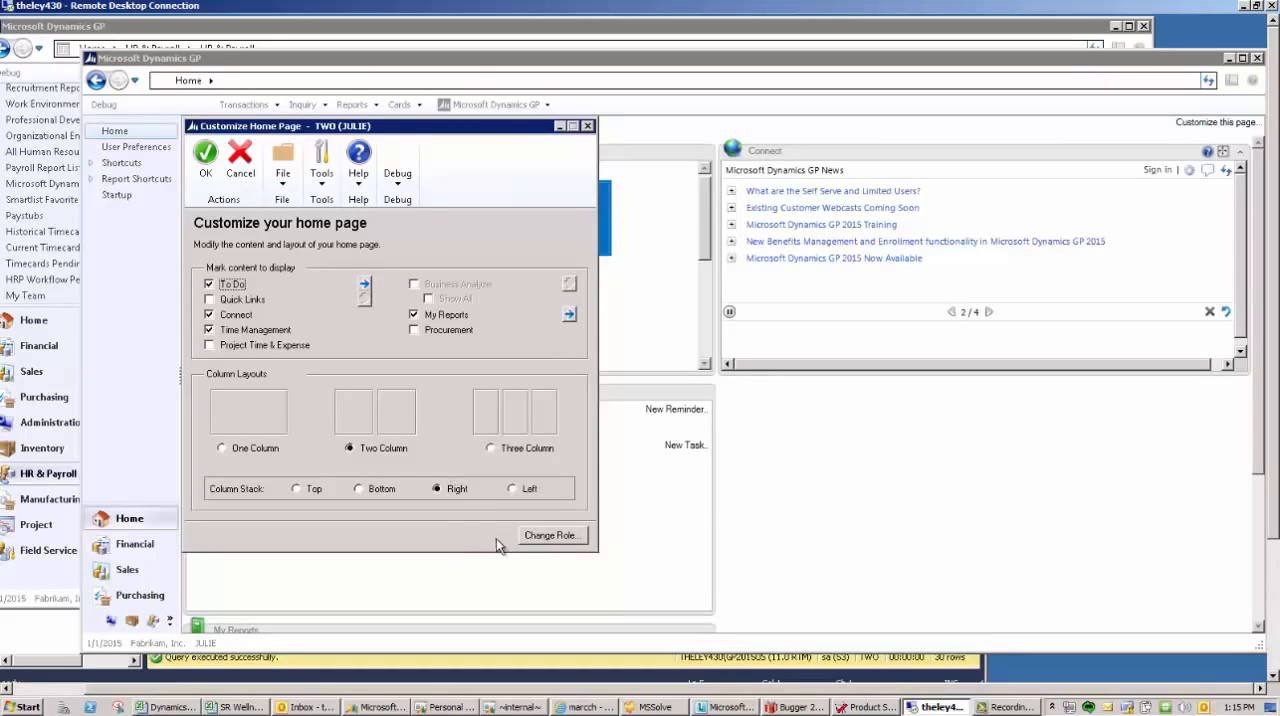
click(551, 536)
click(581, 485)
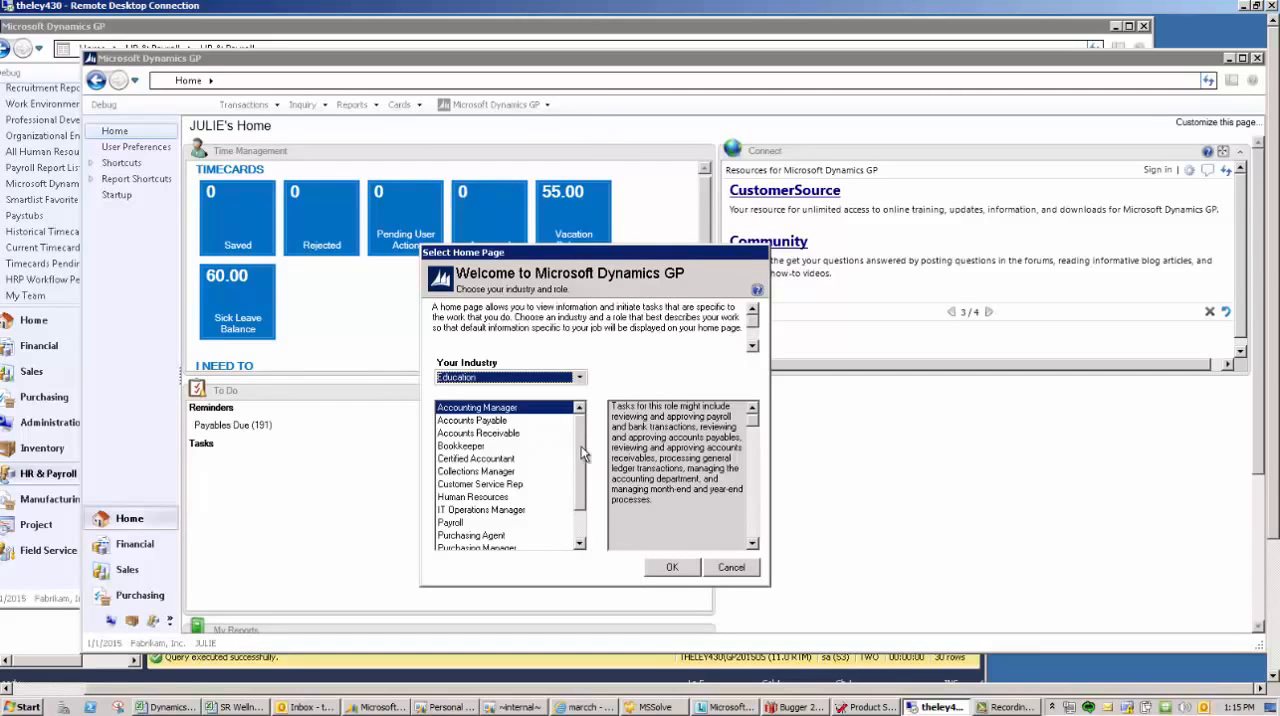
scroll(573, 500, down, 1)
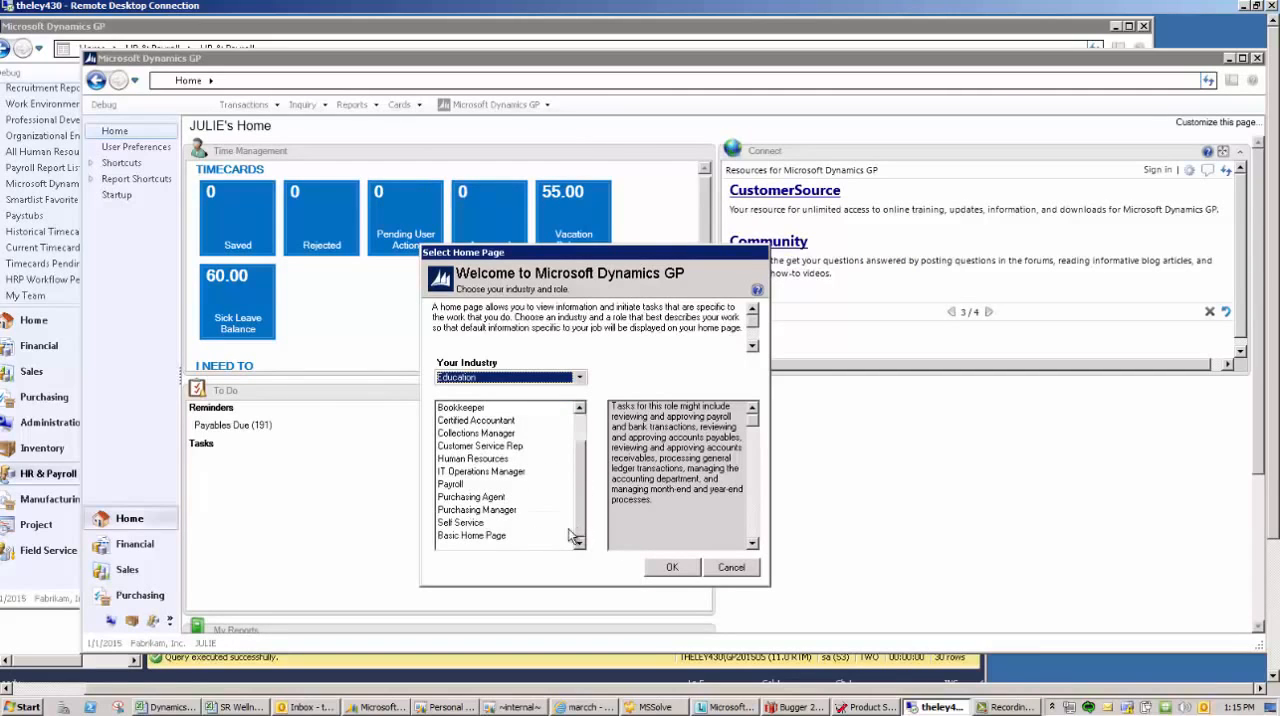
click(729, 571)
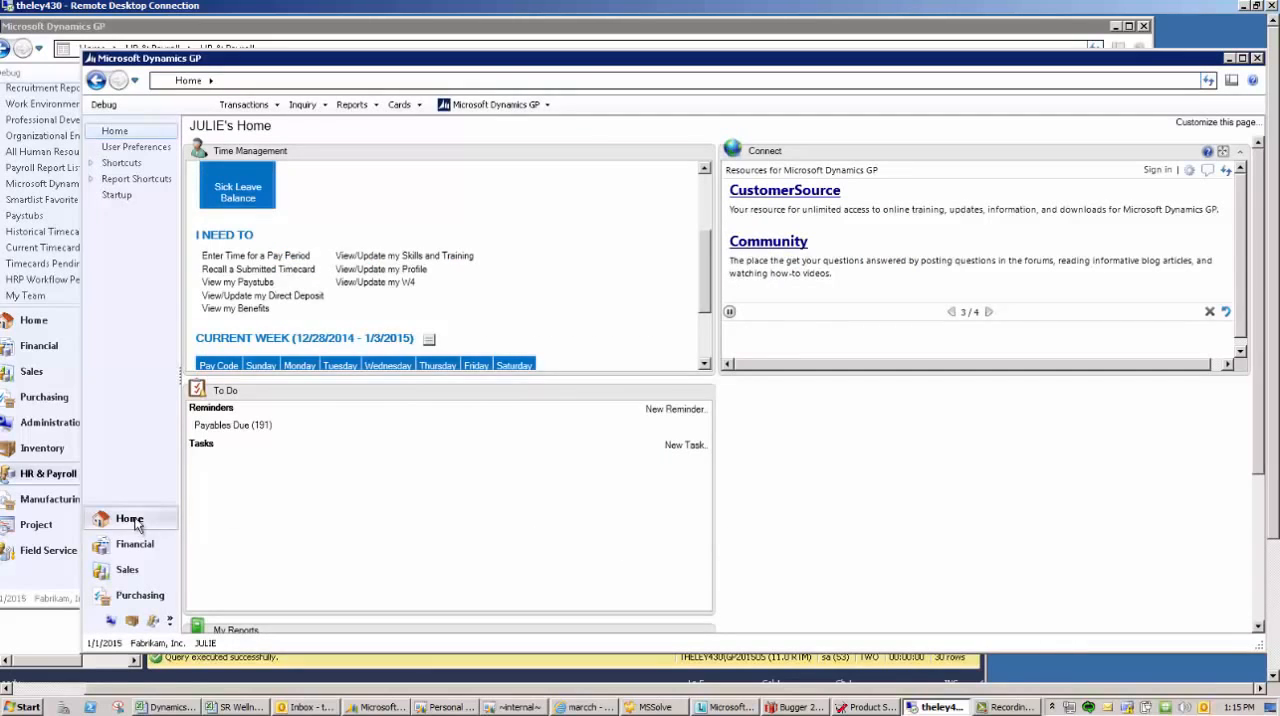
- View the My Team list under HR & Payroll in the employee's session and return to the administrator session
click(158, 621)
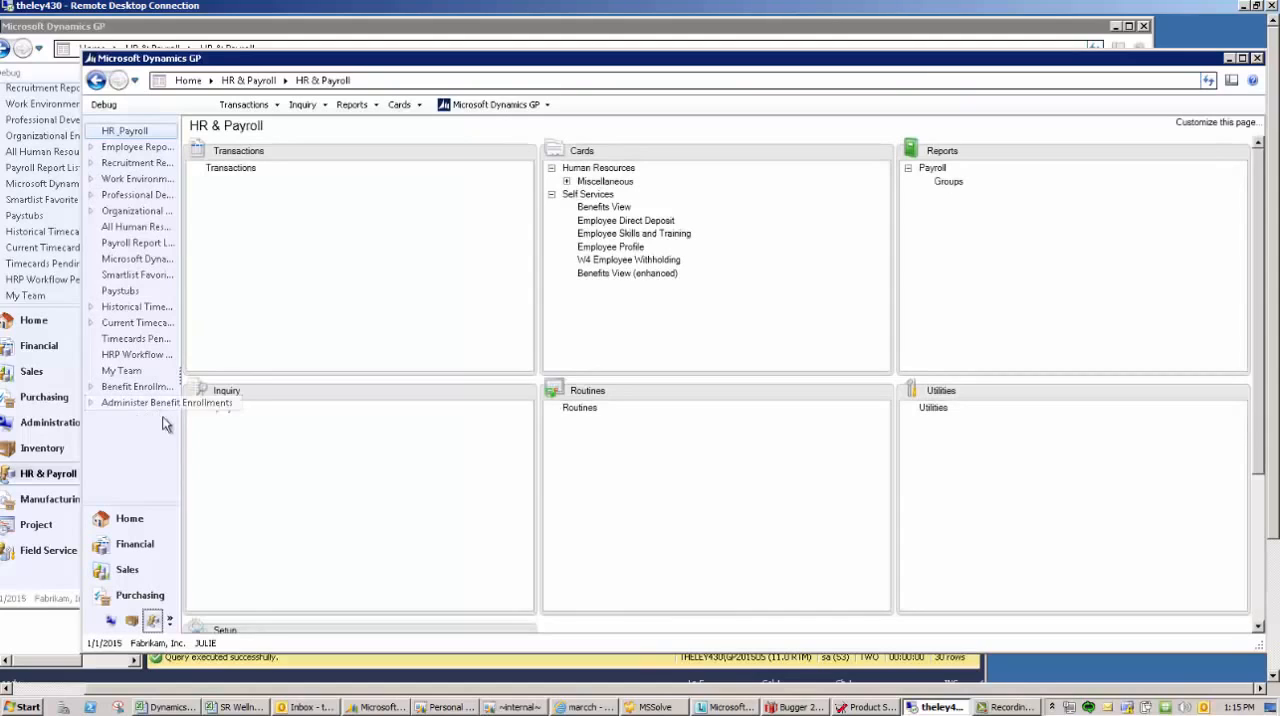
click(125, 372)
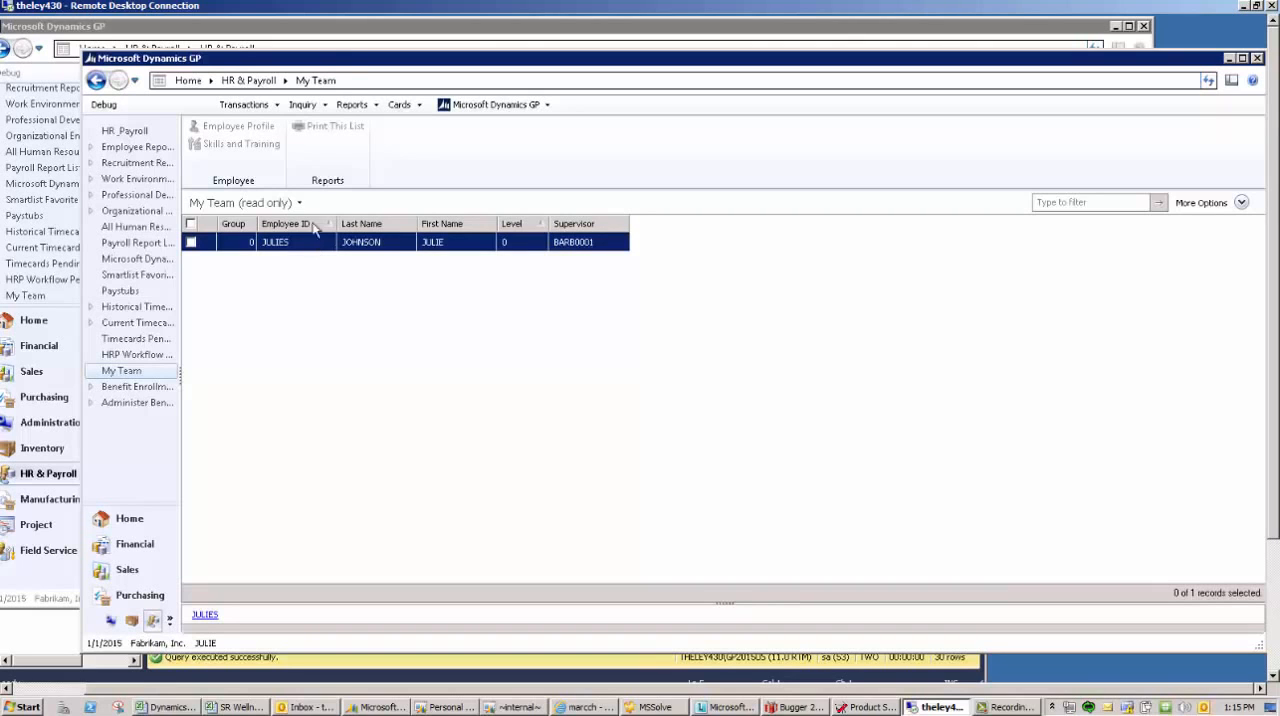
click(314, 28)
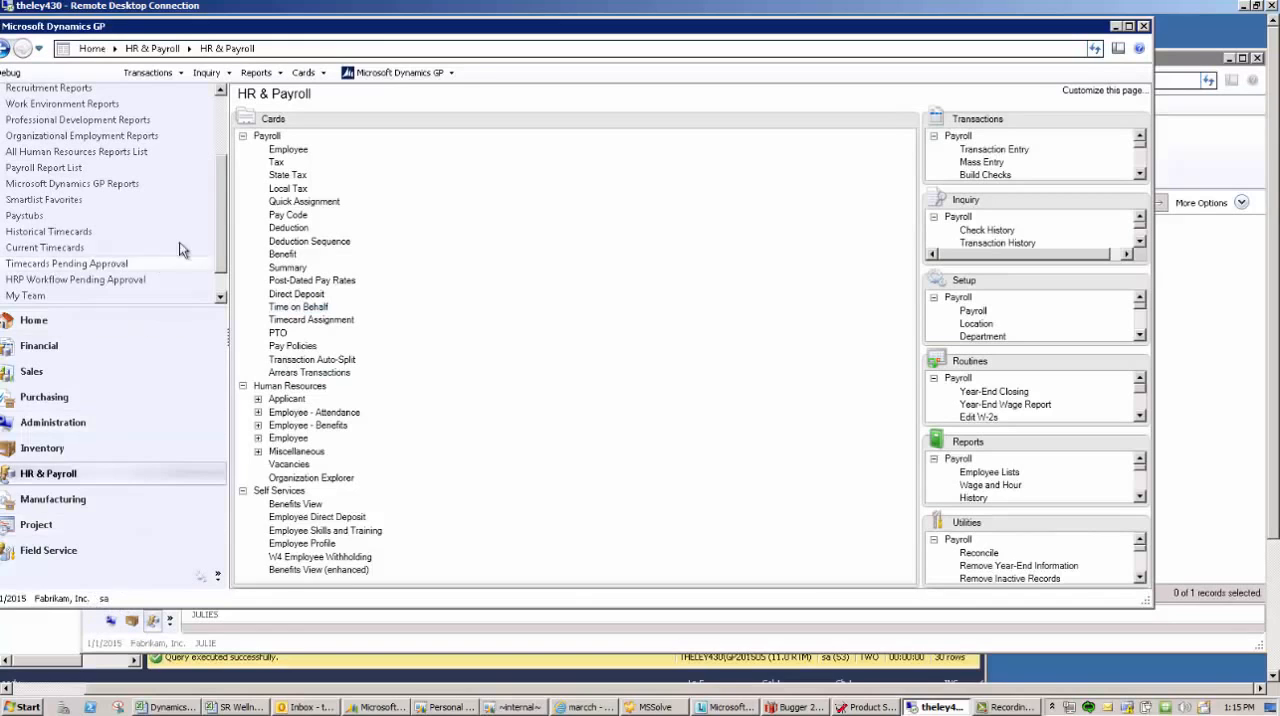
- View the administrator's My Team list, compare it with the employee's list, and return to the administrator's home page
scroll(217, 240, down, 1)
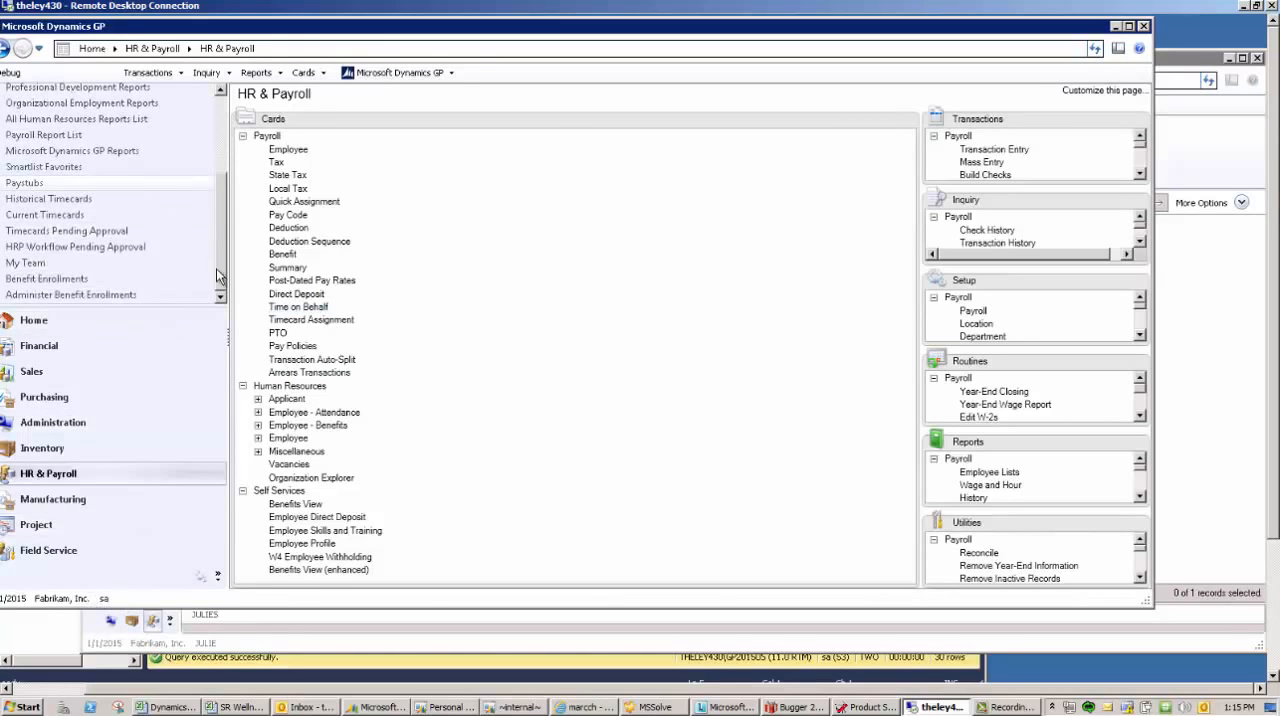
click(30, 263)
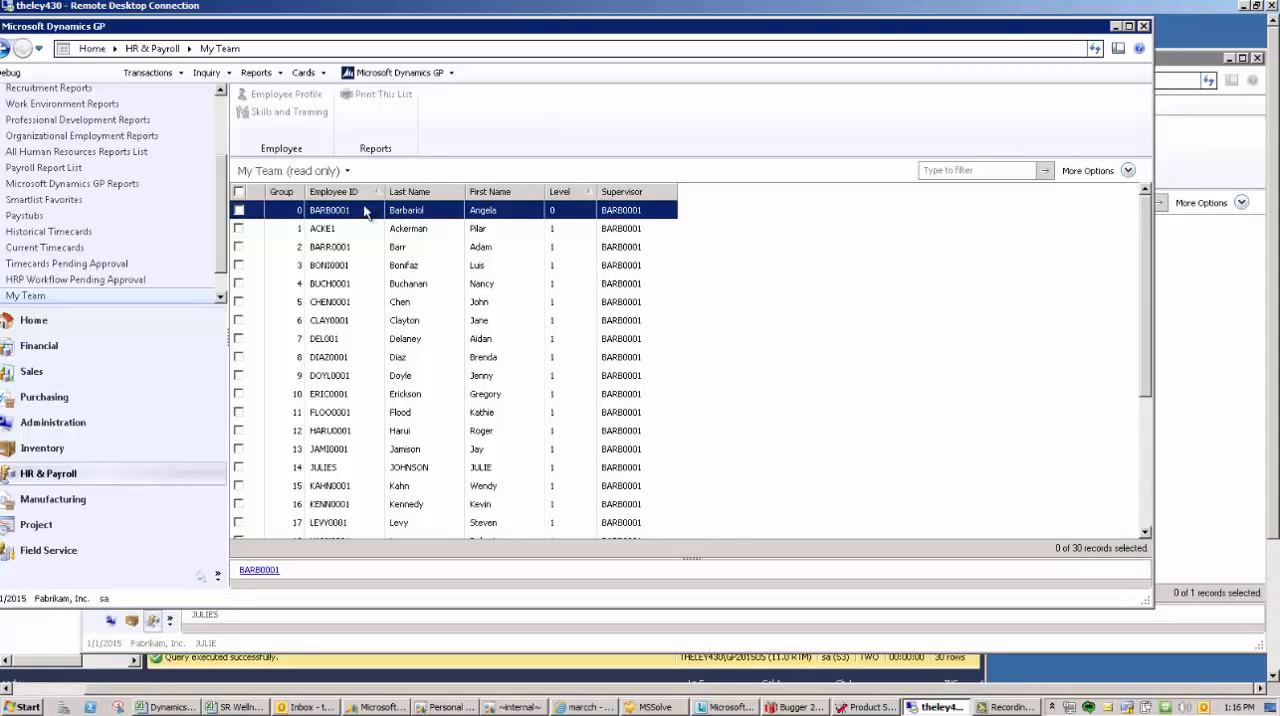
click(478, 232)
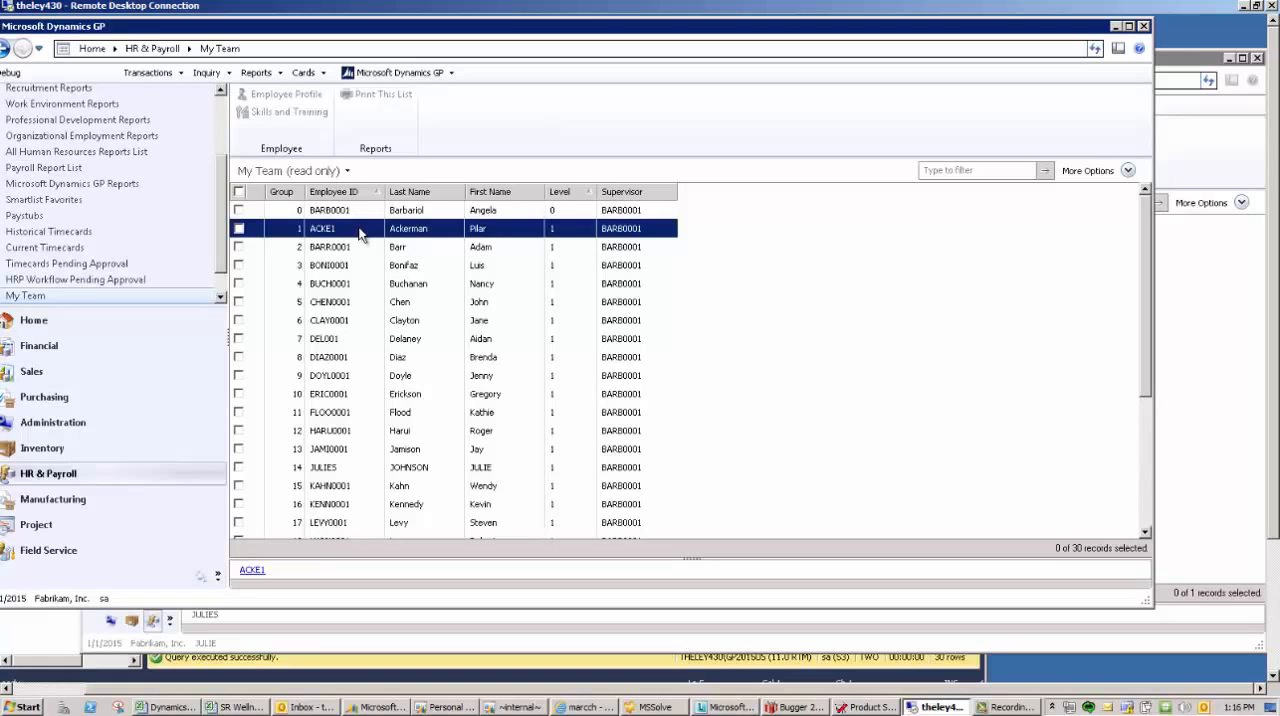
click(289, 636)
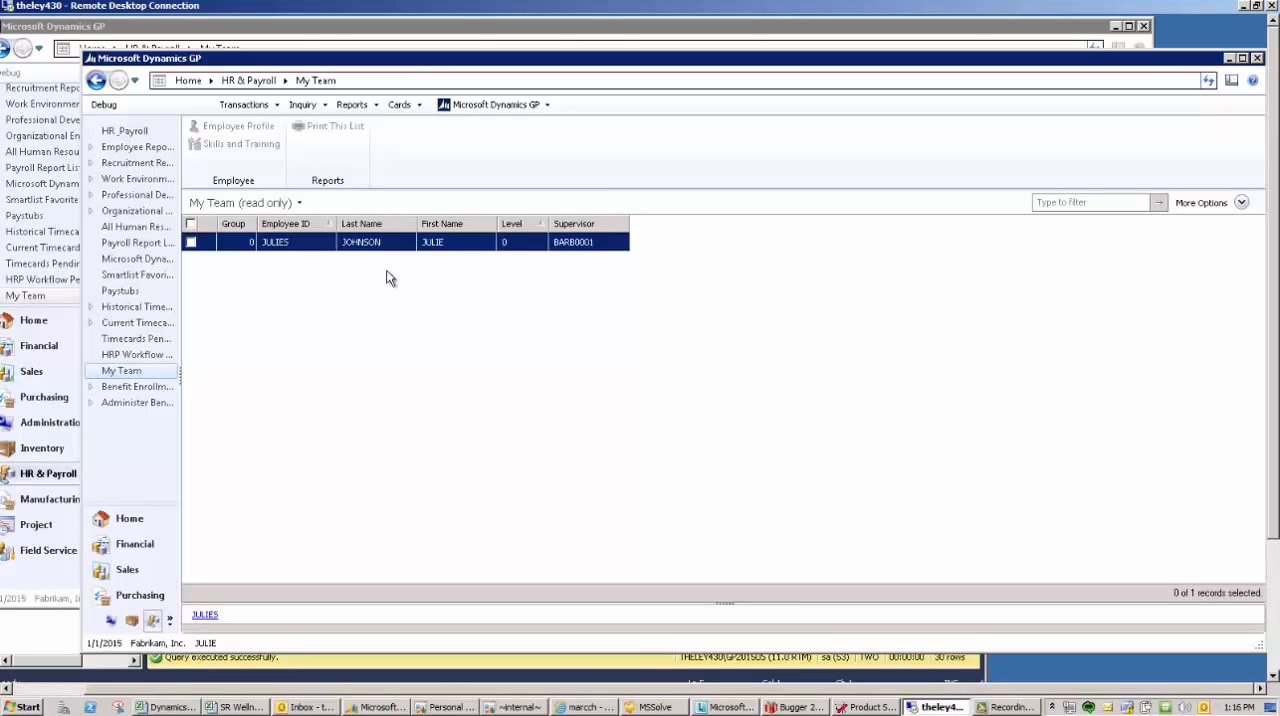
click(420, 37)
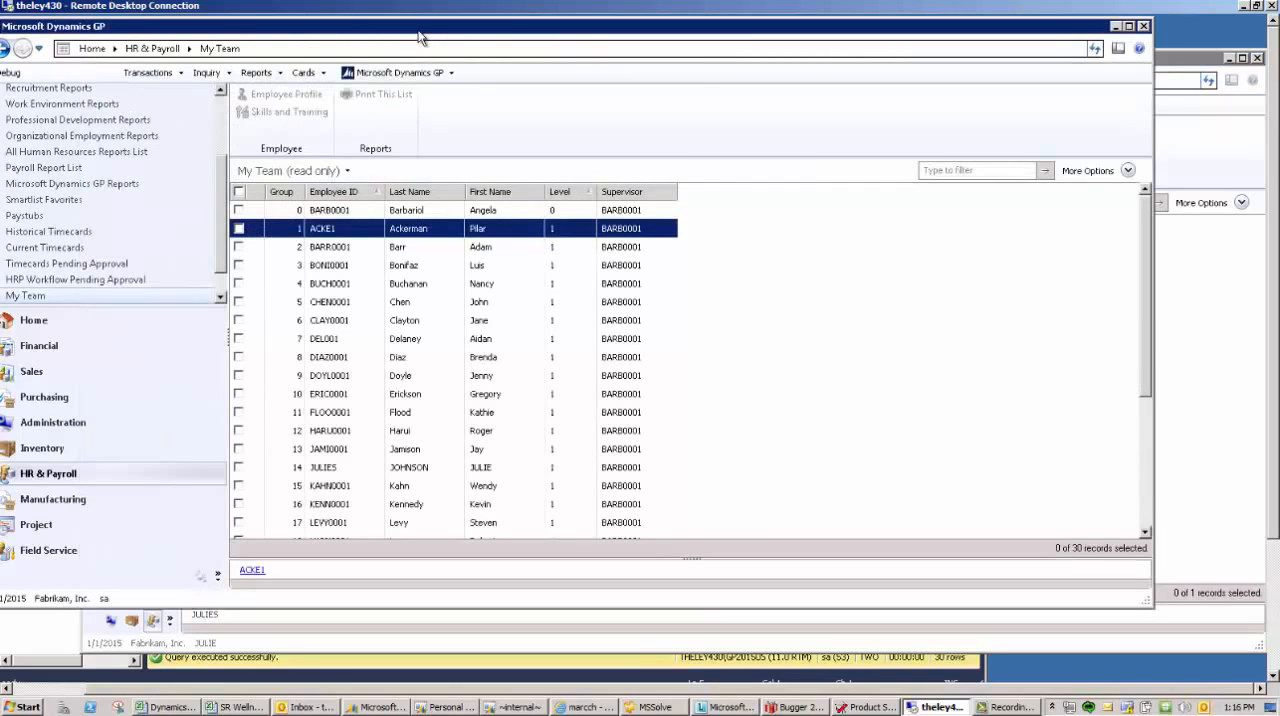
click(132, 320)
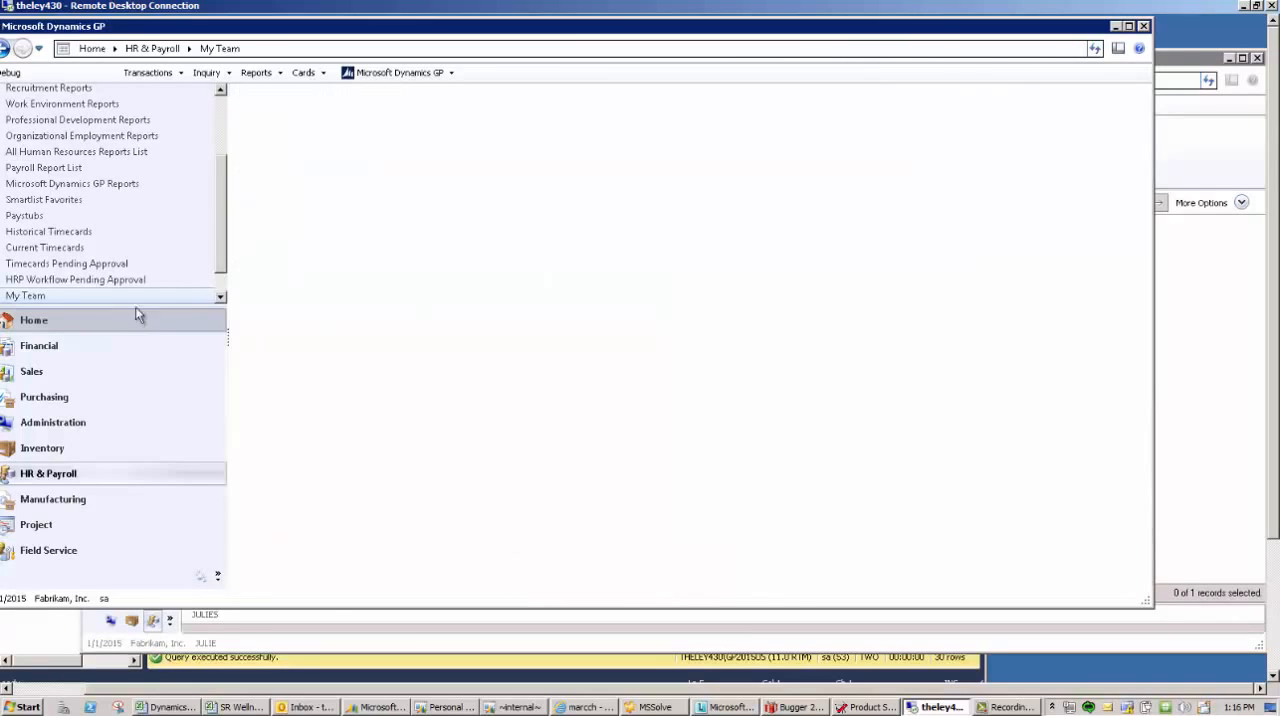
click(423, 76)
mouse_move(412, 150)
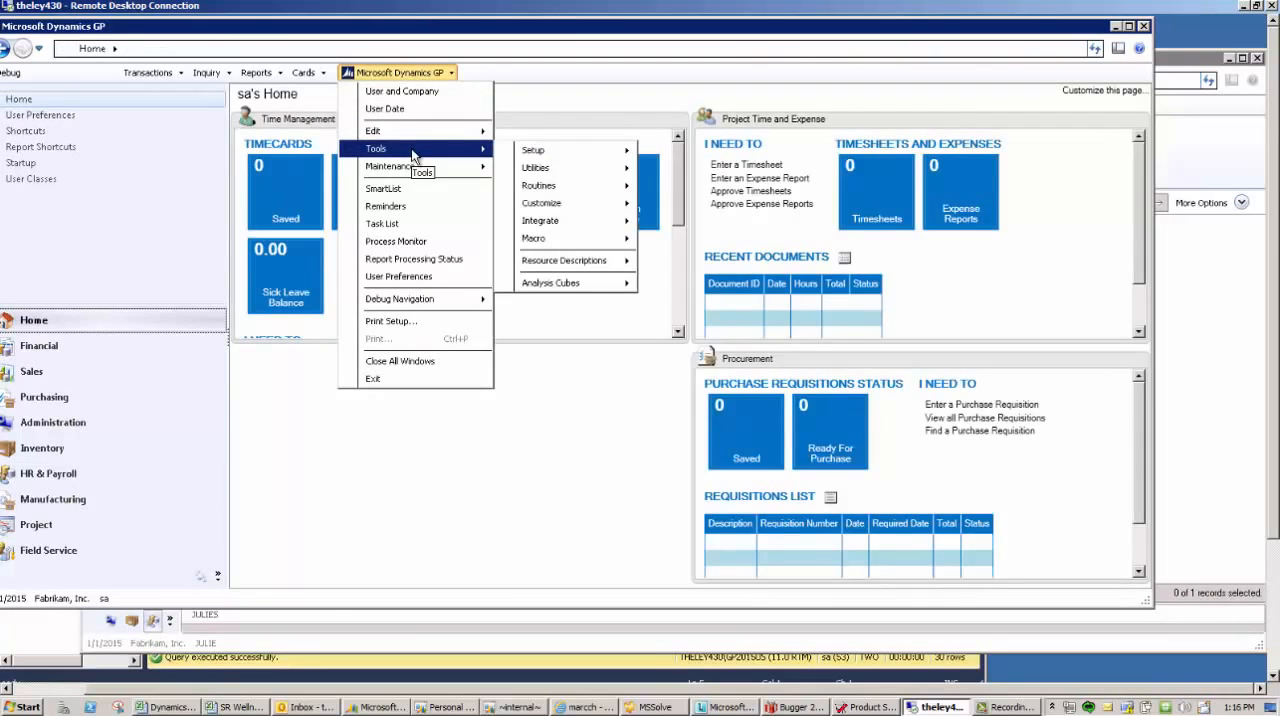
mouse_move(603, 152)
mouse_move(724, 200)
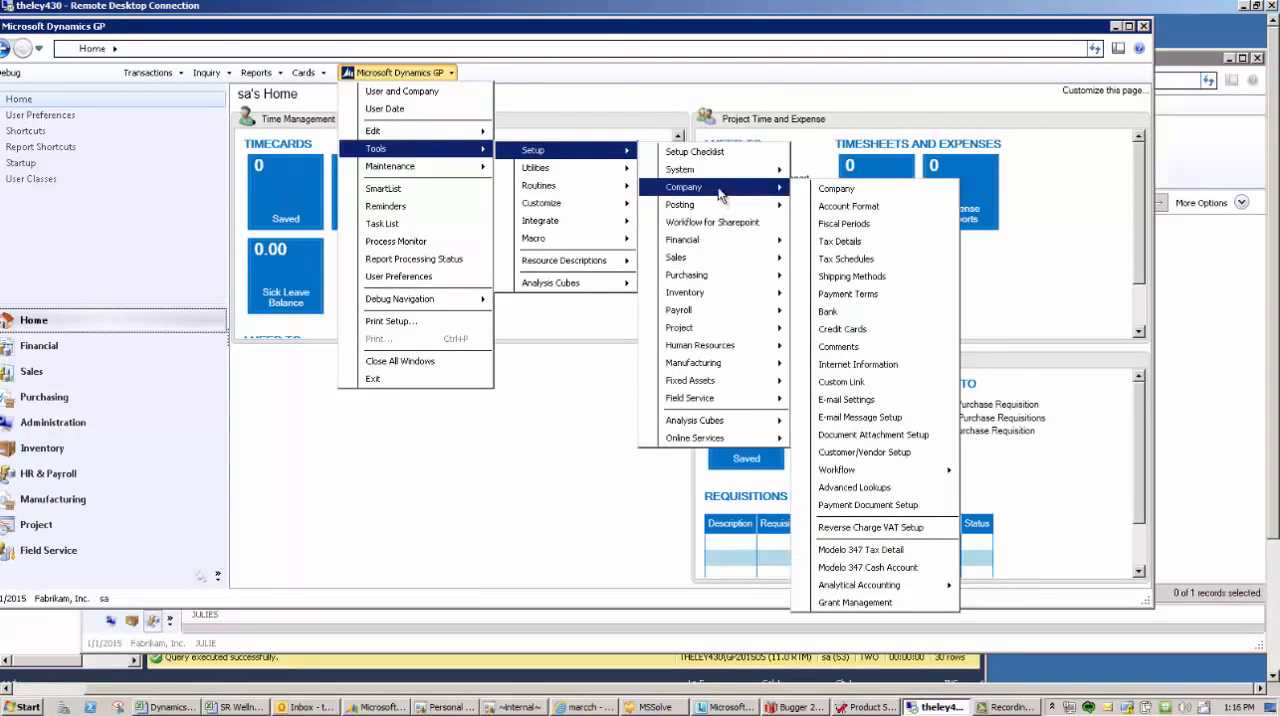
click(884, 486)
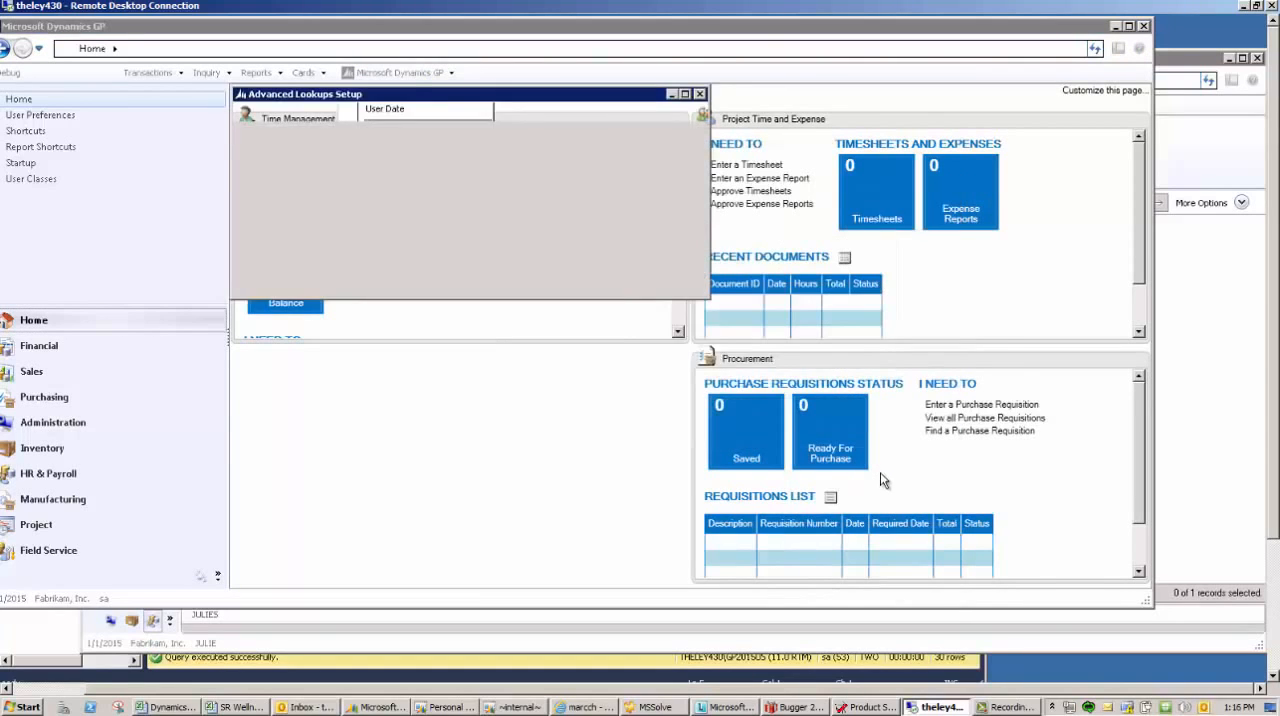
click(304, 63)
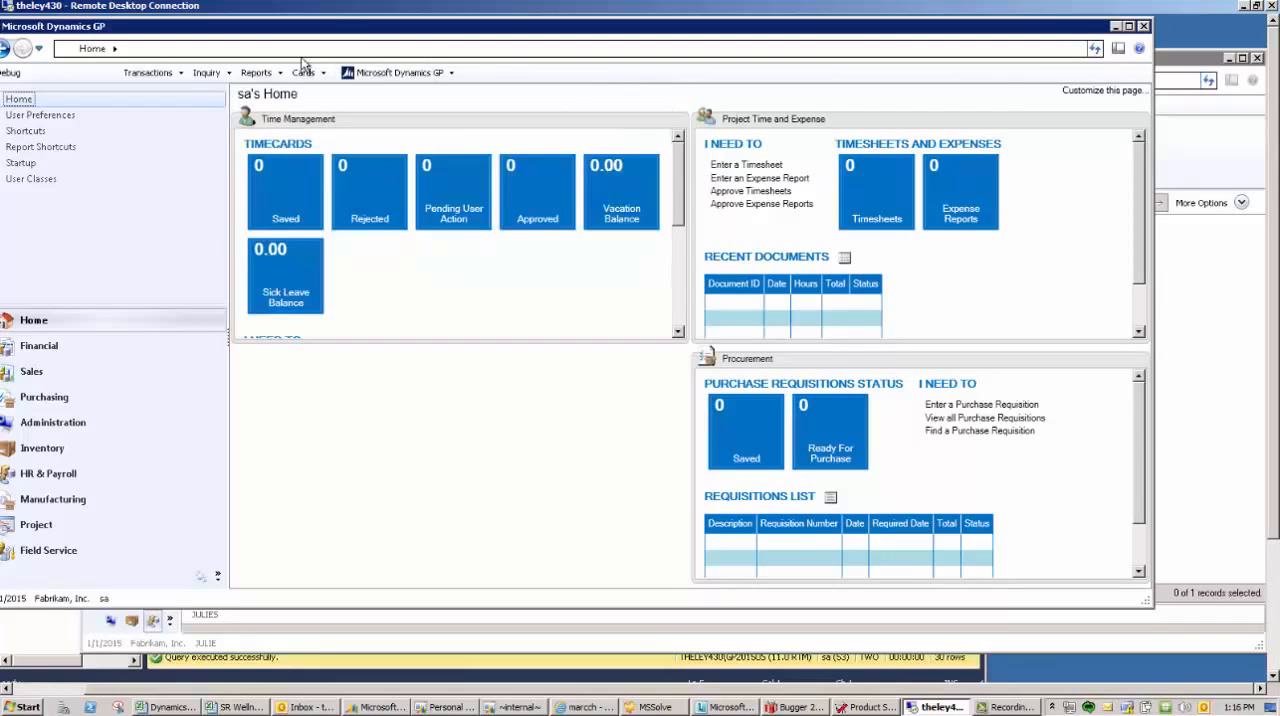
- Open the company's Workflow Maintenance, review the Payroll workflow types such as Employee Profile Approval, and close it
click(368, 73)
mouse_move(390, 148)
mouse_move(514, 155)
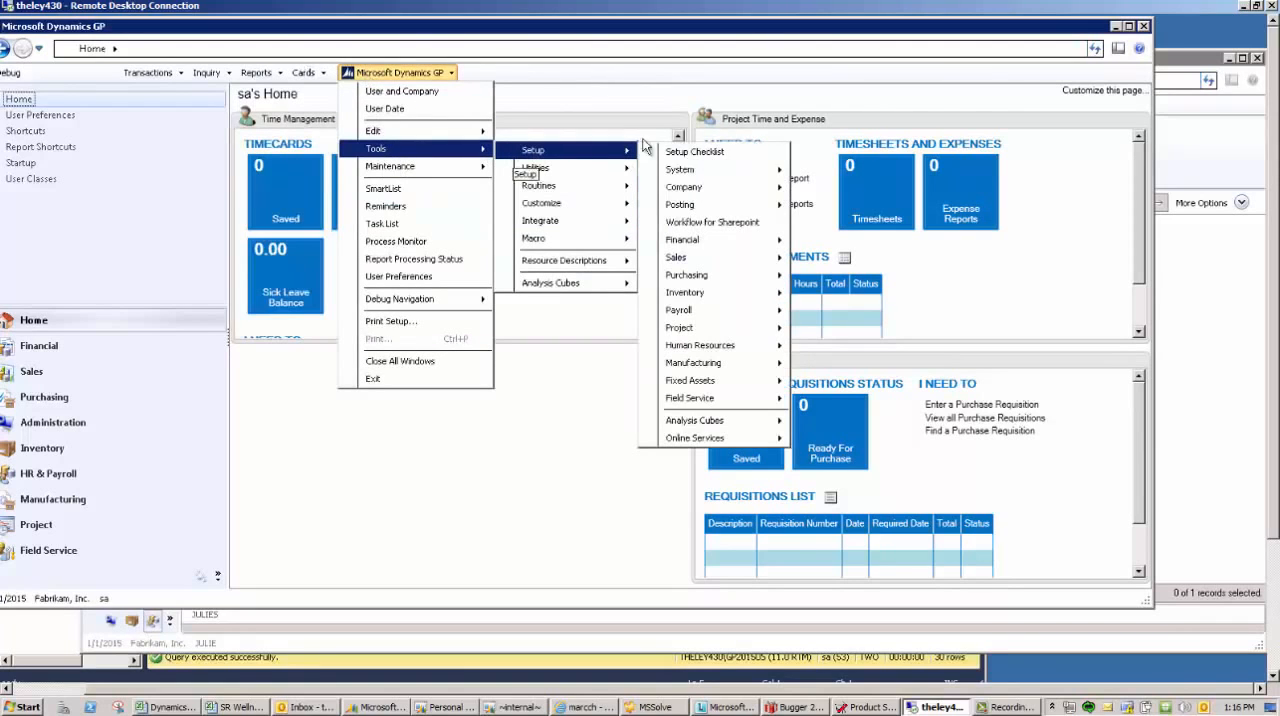
mouse_move(686, 190)
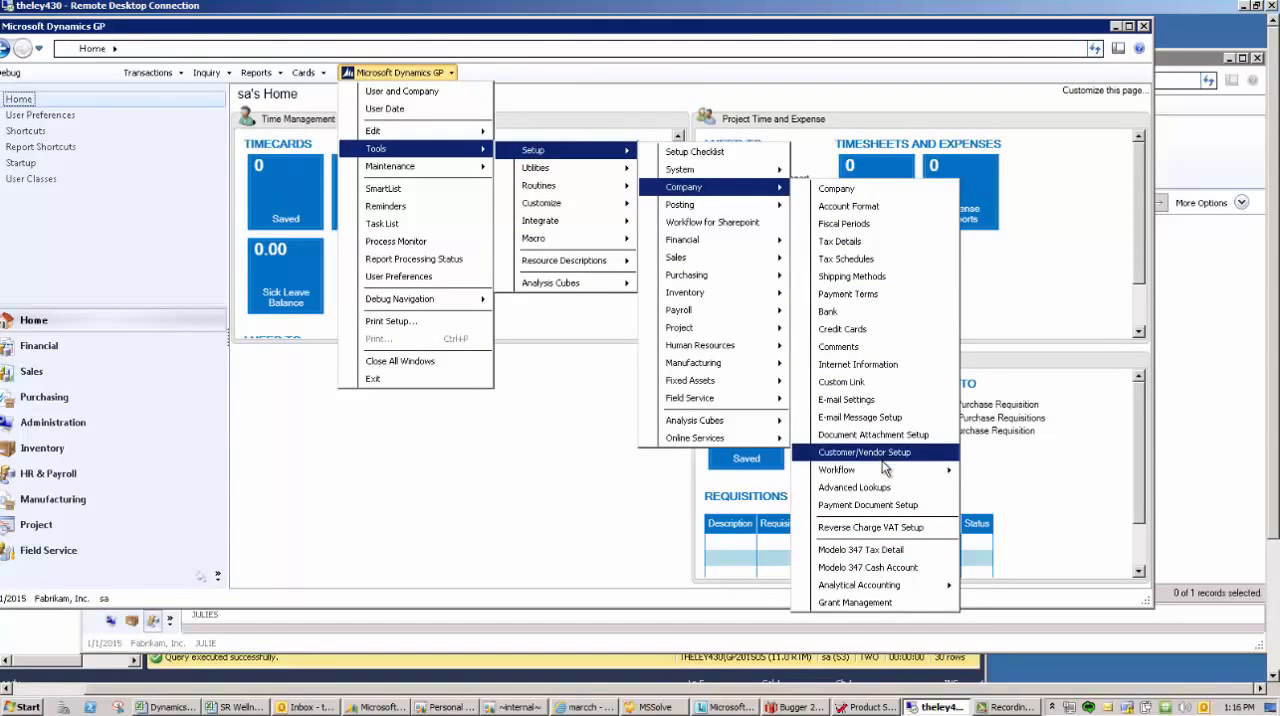
mouse_move(860, 469)
click(1003, 471)
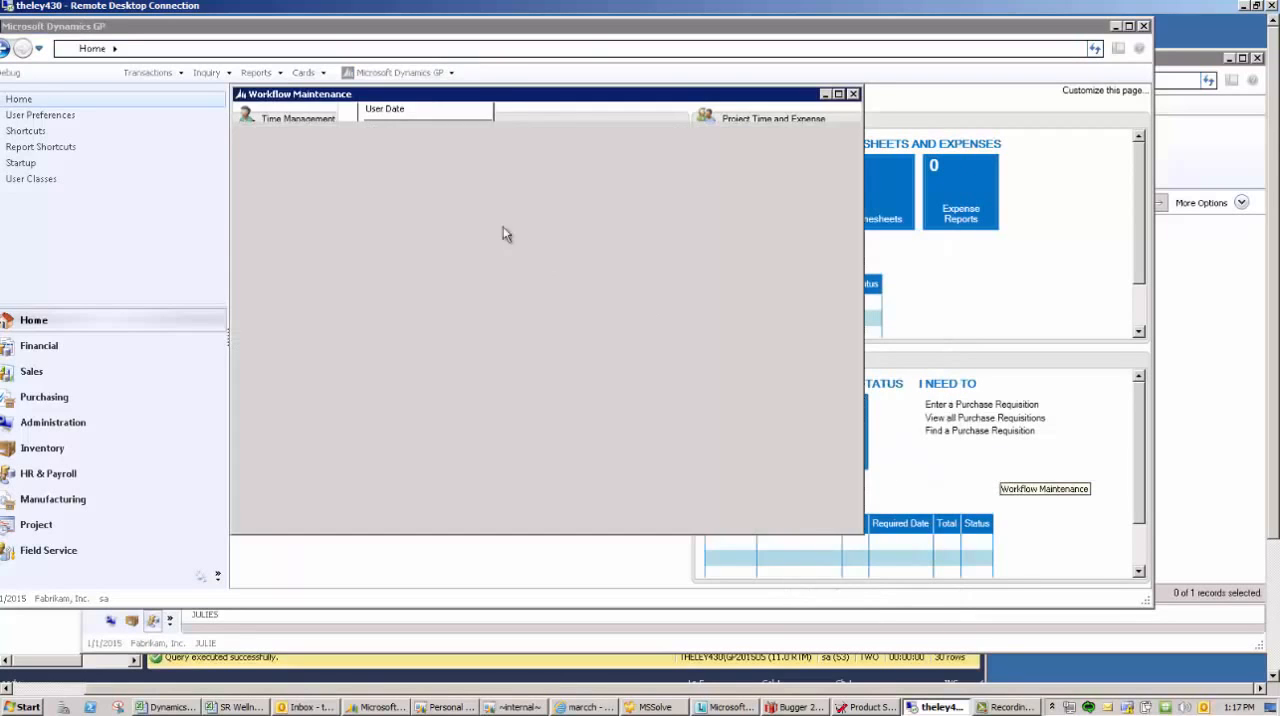
click(339, 195)
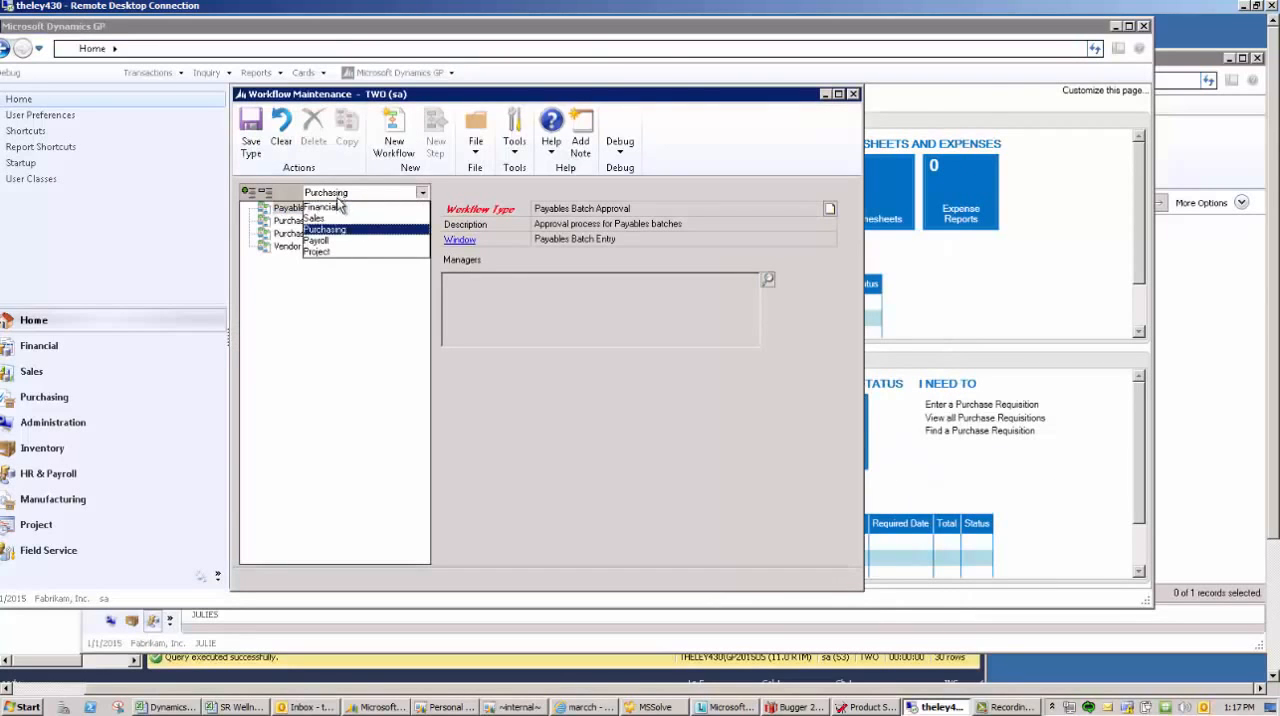
click(322, 241)
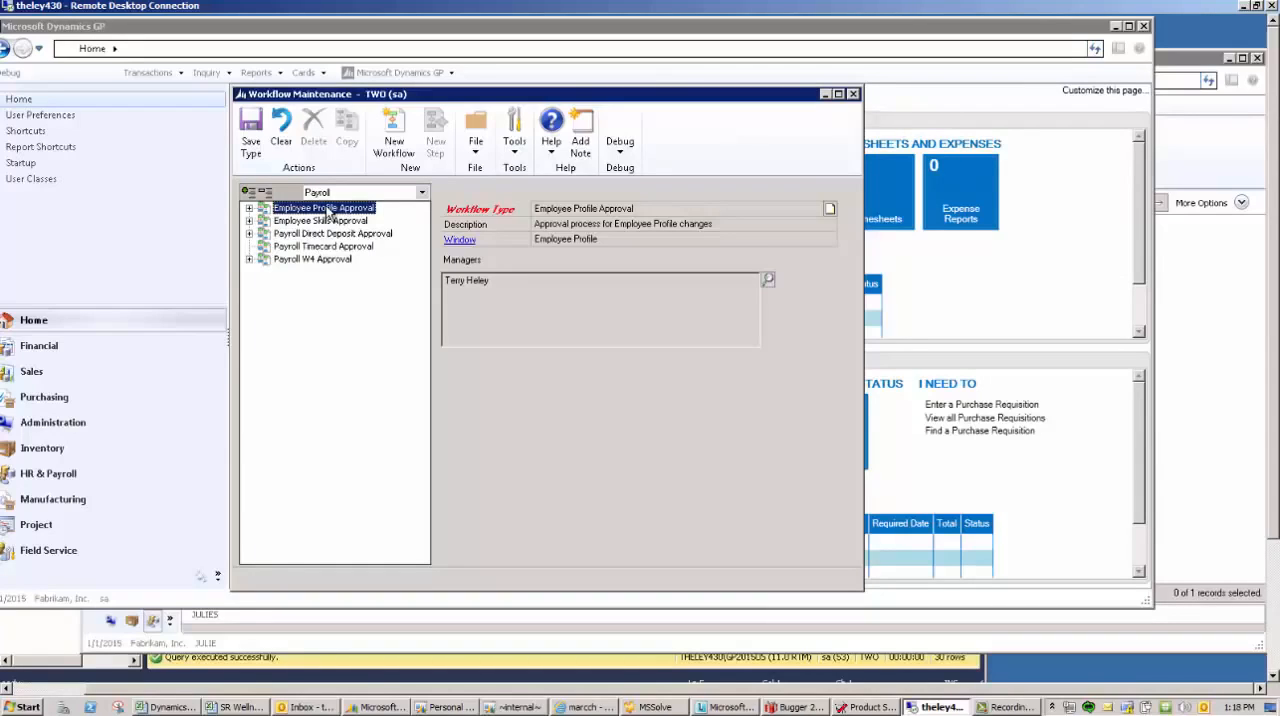
click(852, 94)
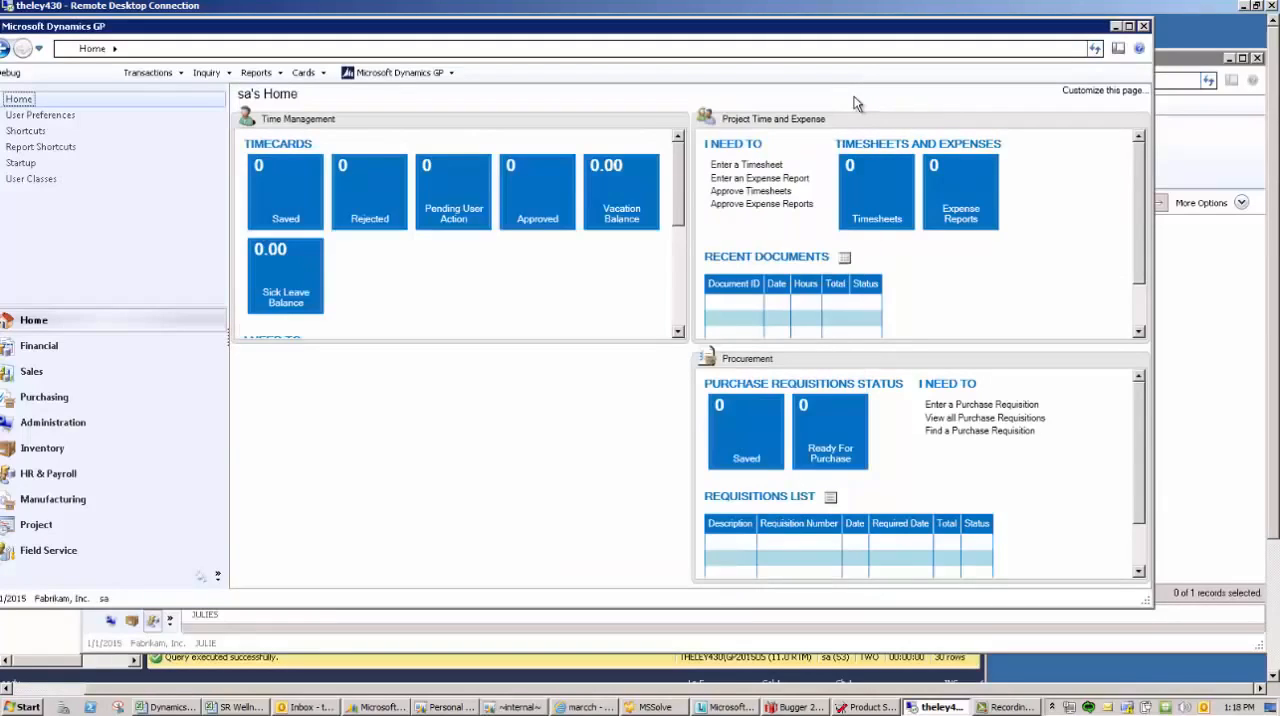
- In the employee's session, open the home page and examine the Time Management tasks and the available card groups
click(150, 624)
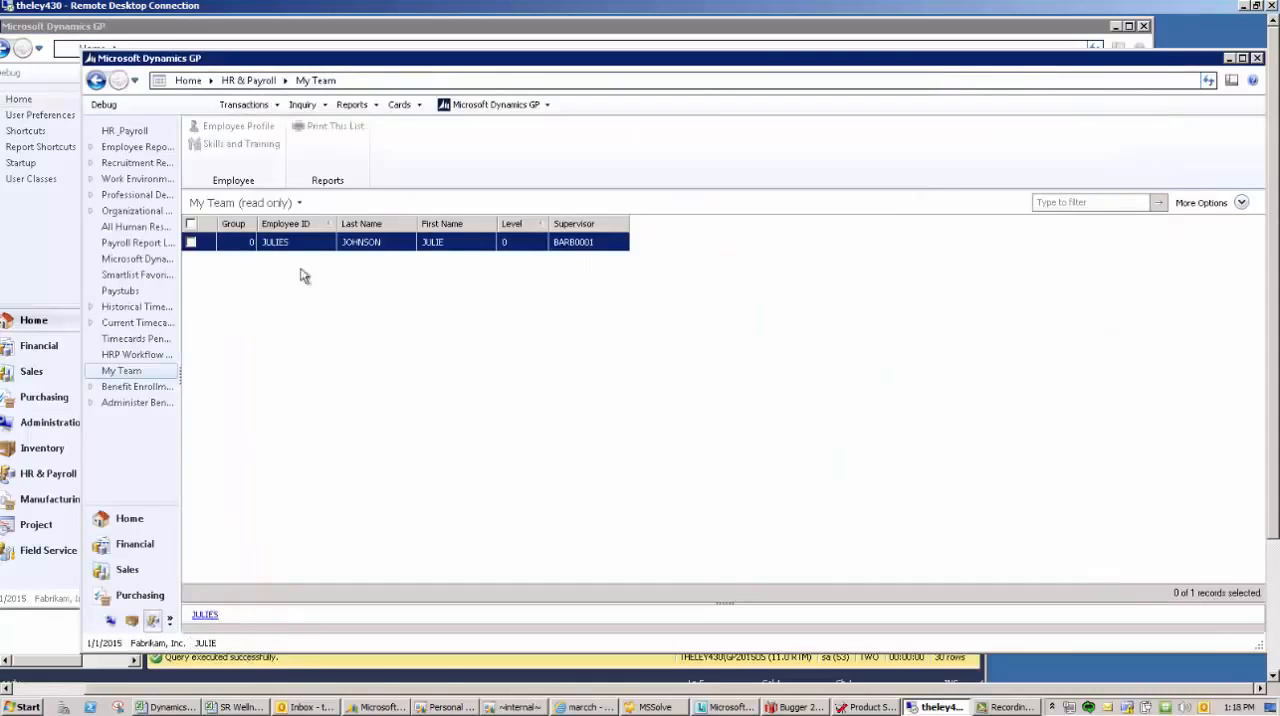
click(129, 518)
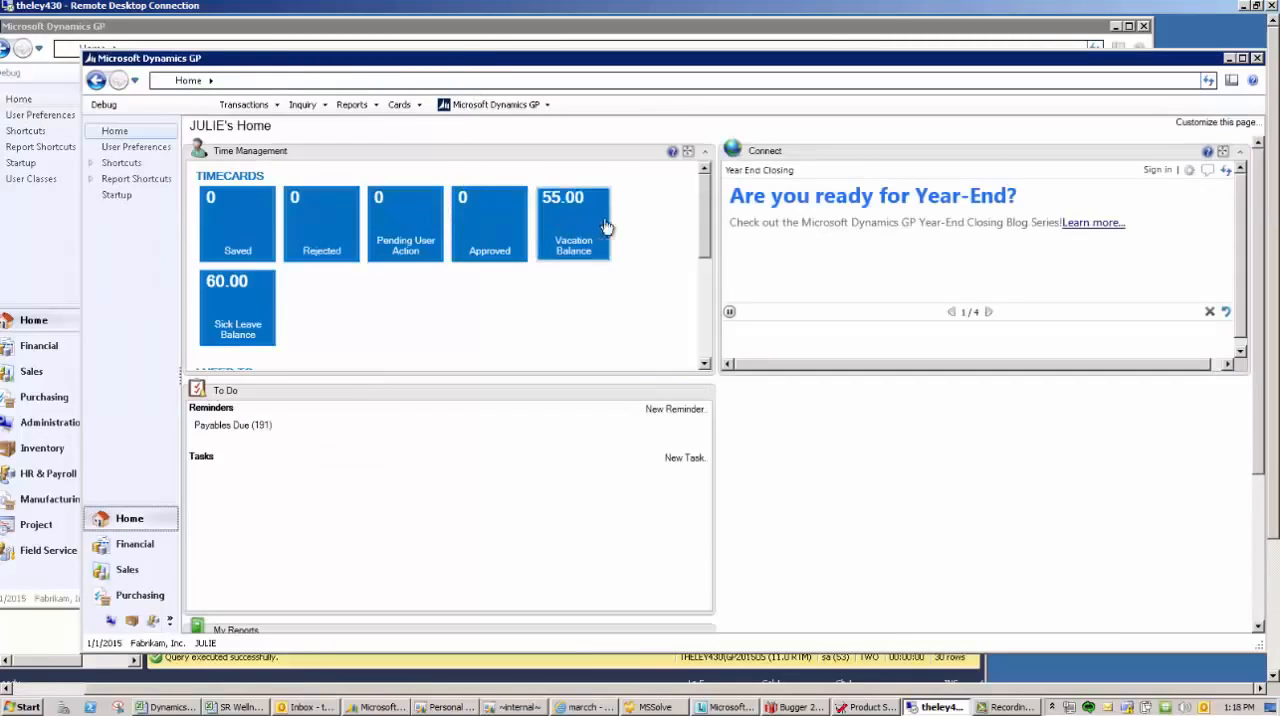
drag(704, 220, 705, 280)
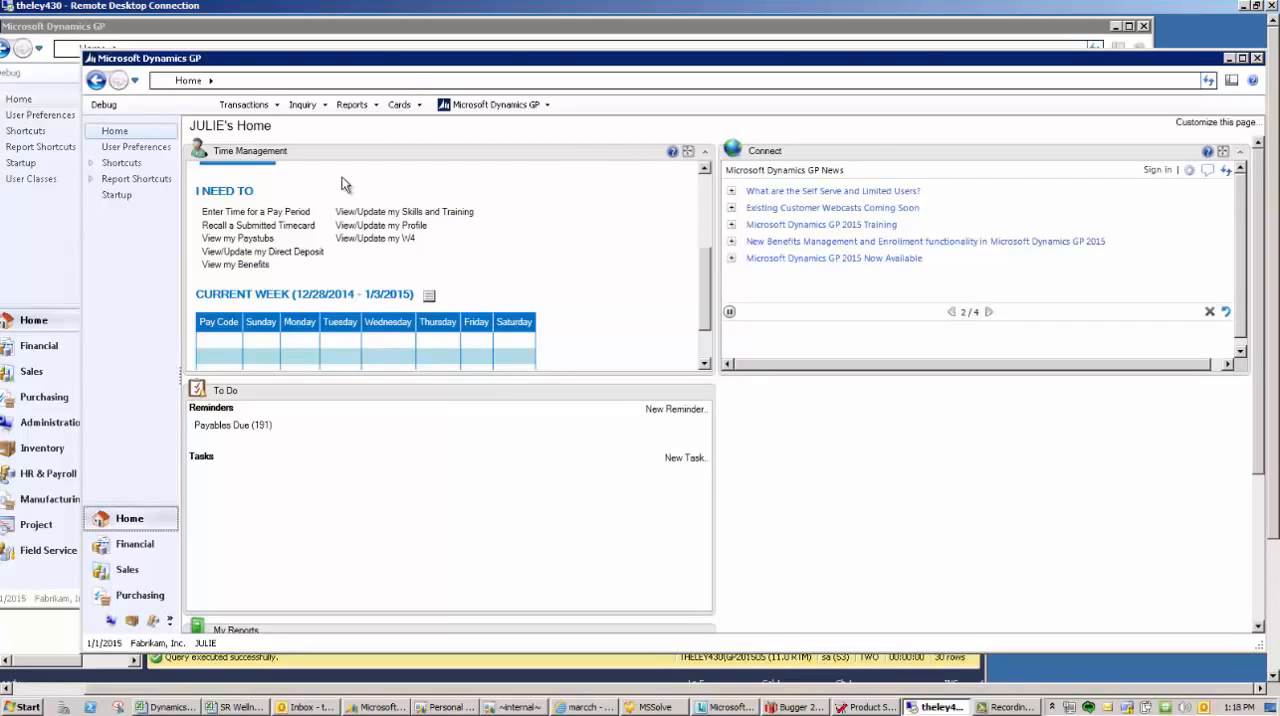
click(474, 107)
mouse_move(399, 105)
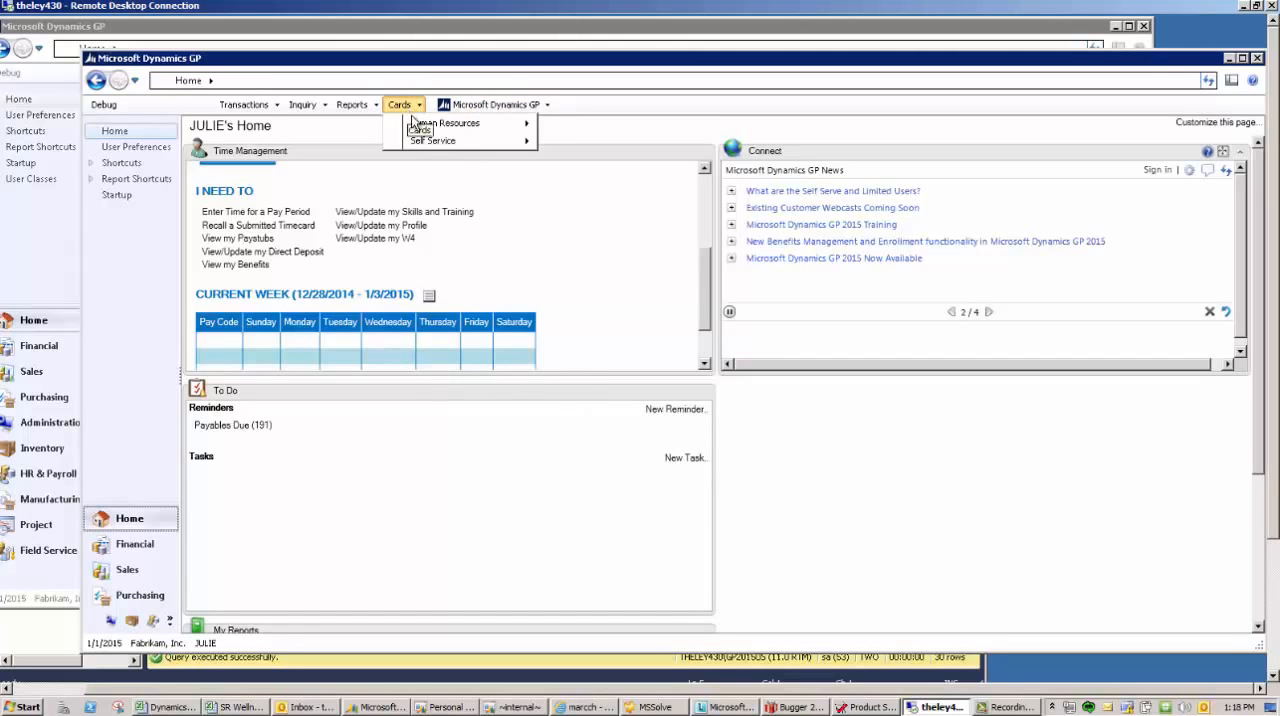
mouse_move(421, 143)
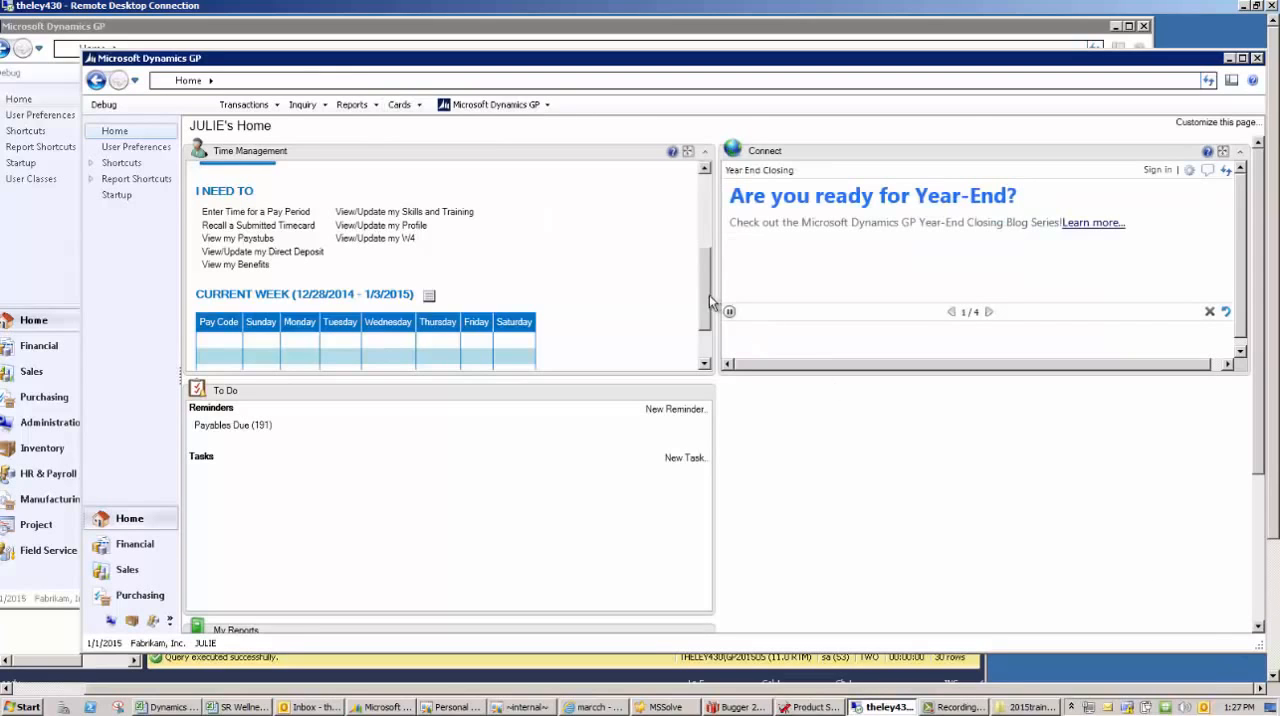
- Open the employee's own profile from Time Management, review personal details, emergency contacts, dependents and position history, and close it
drag(709, 295, 705, 254)
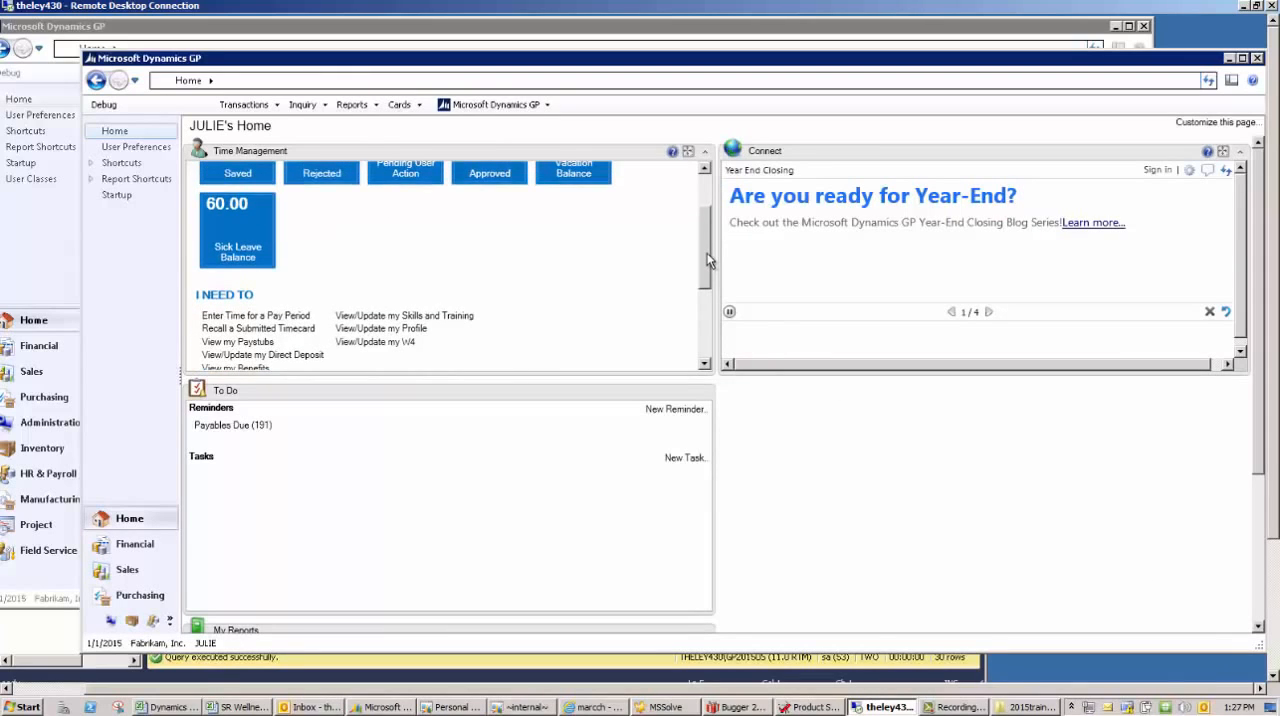
click(405, 330)
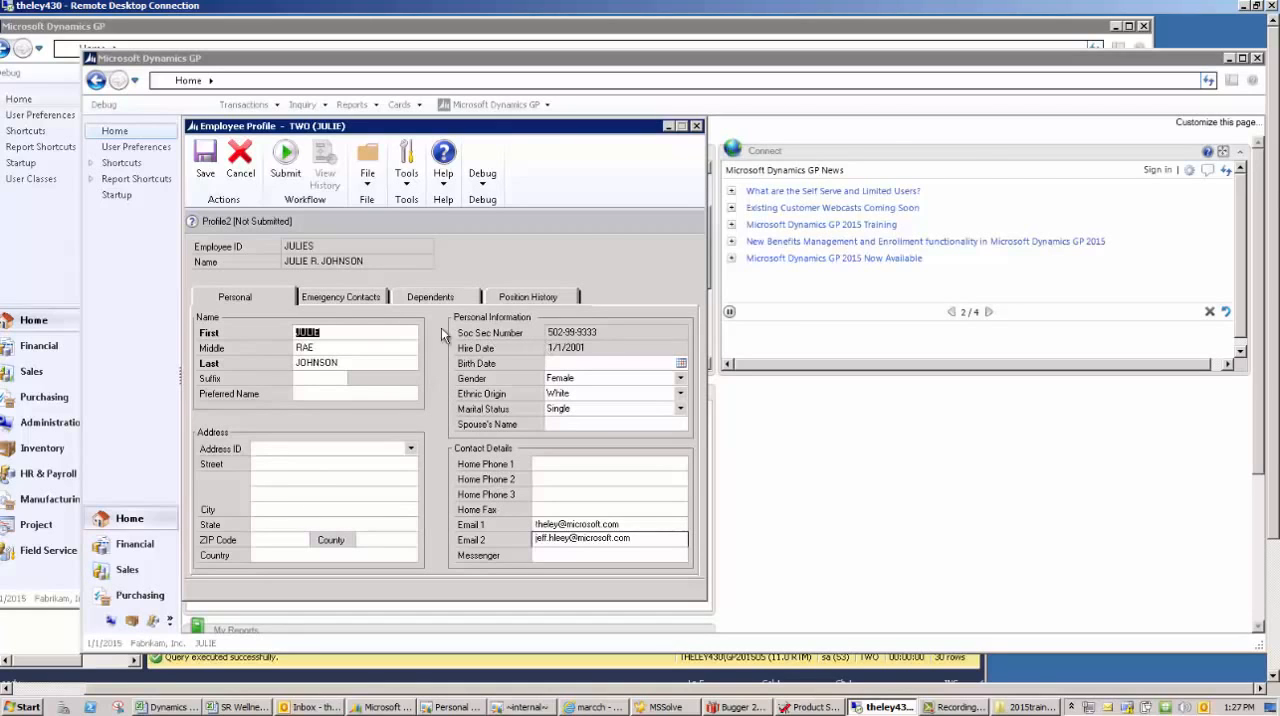
click(351, 296)
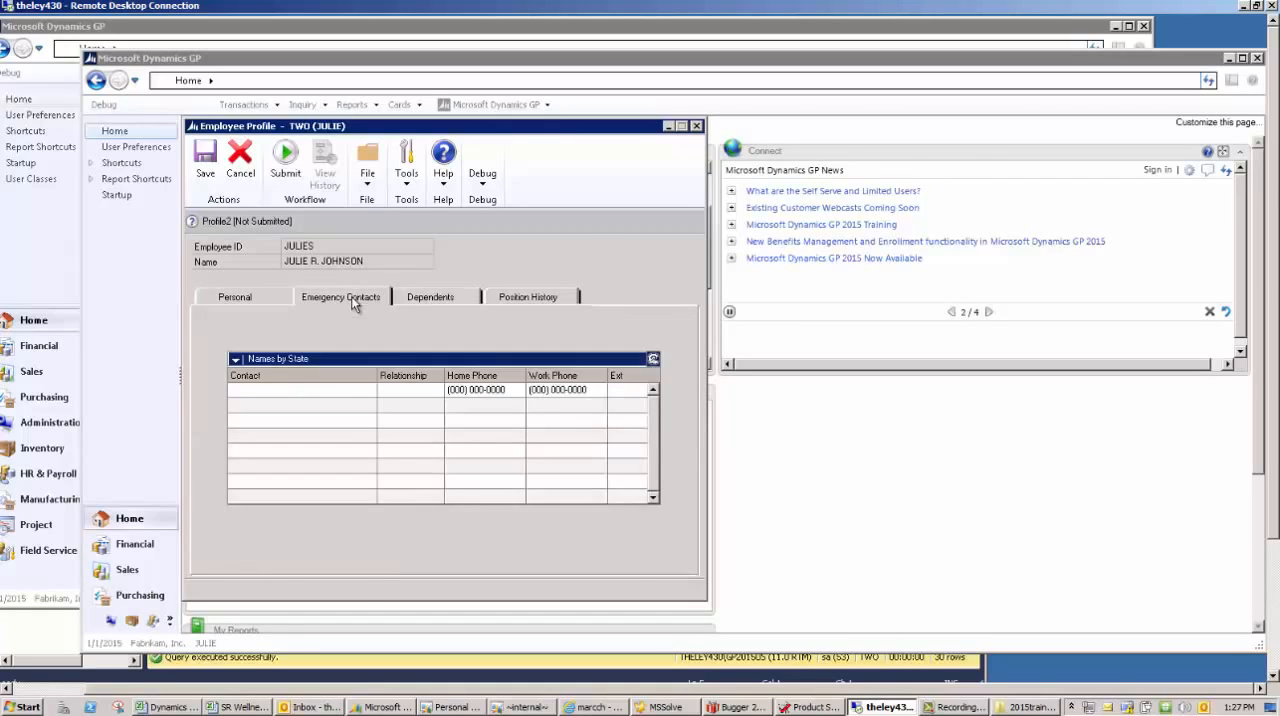
click(441, 302)
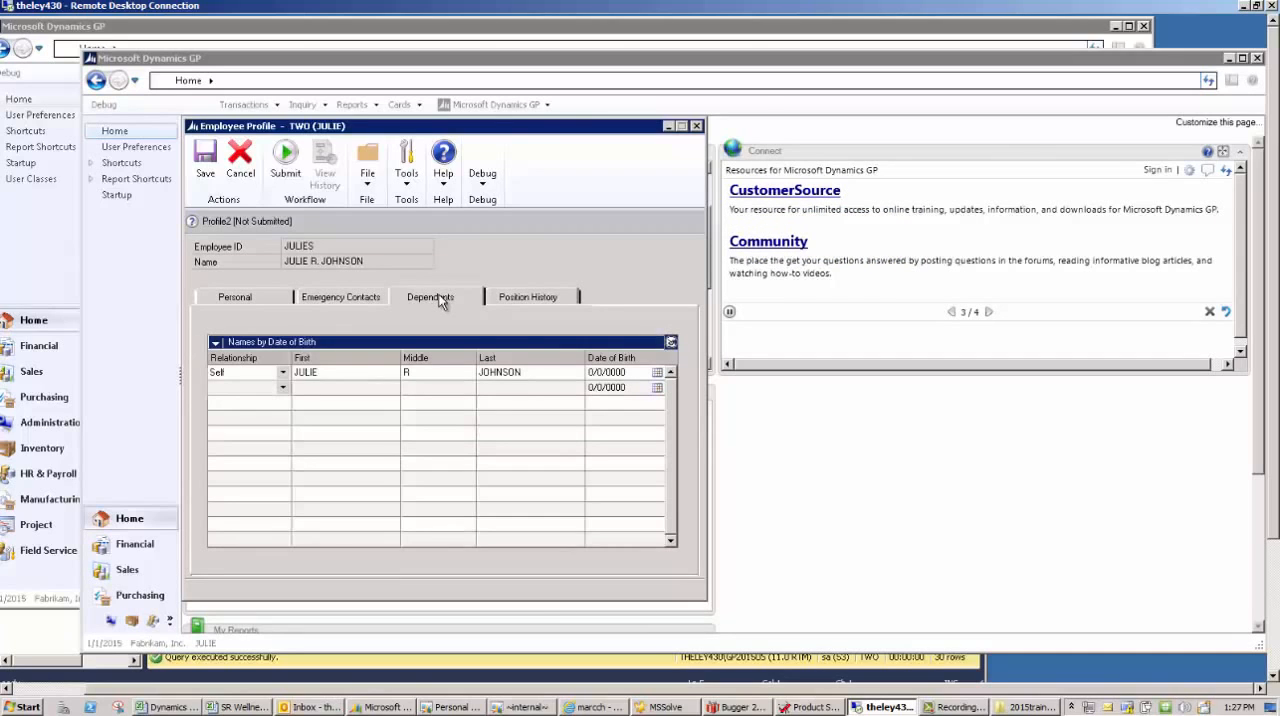
click(546, 299)
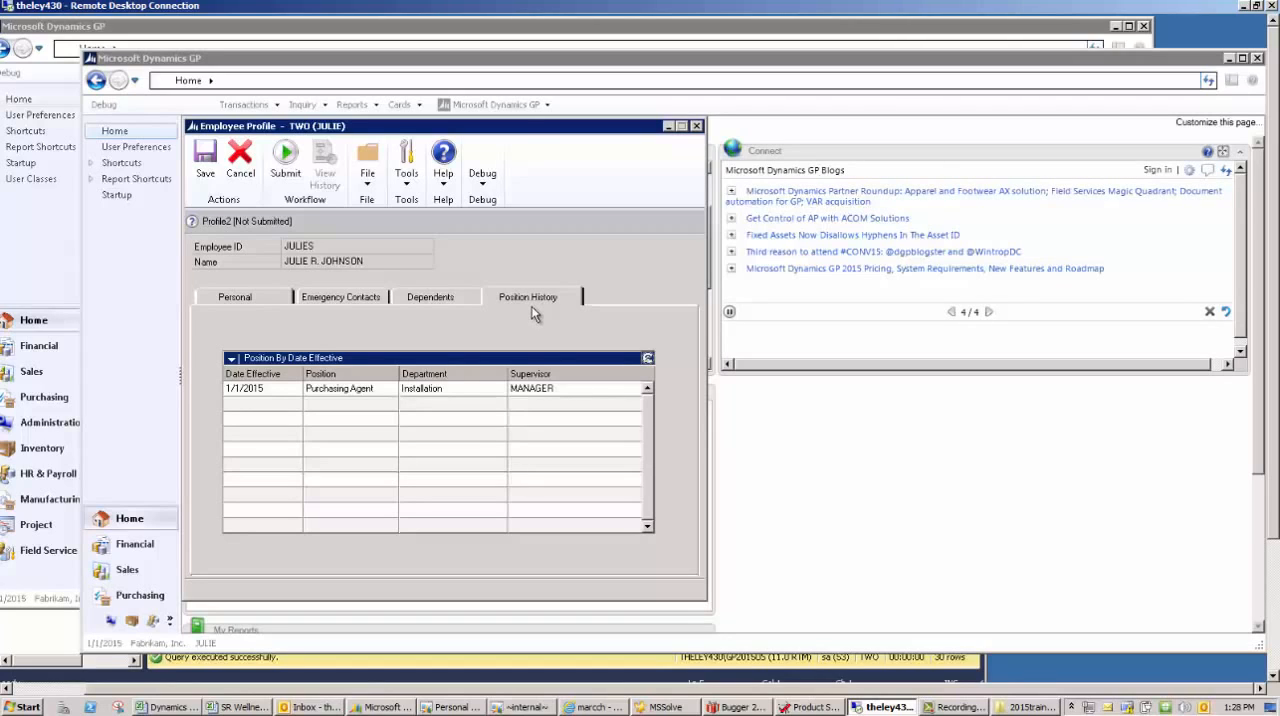
click(453, 297)
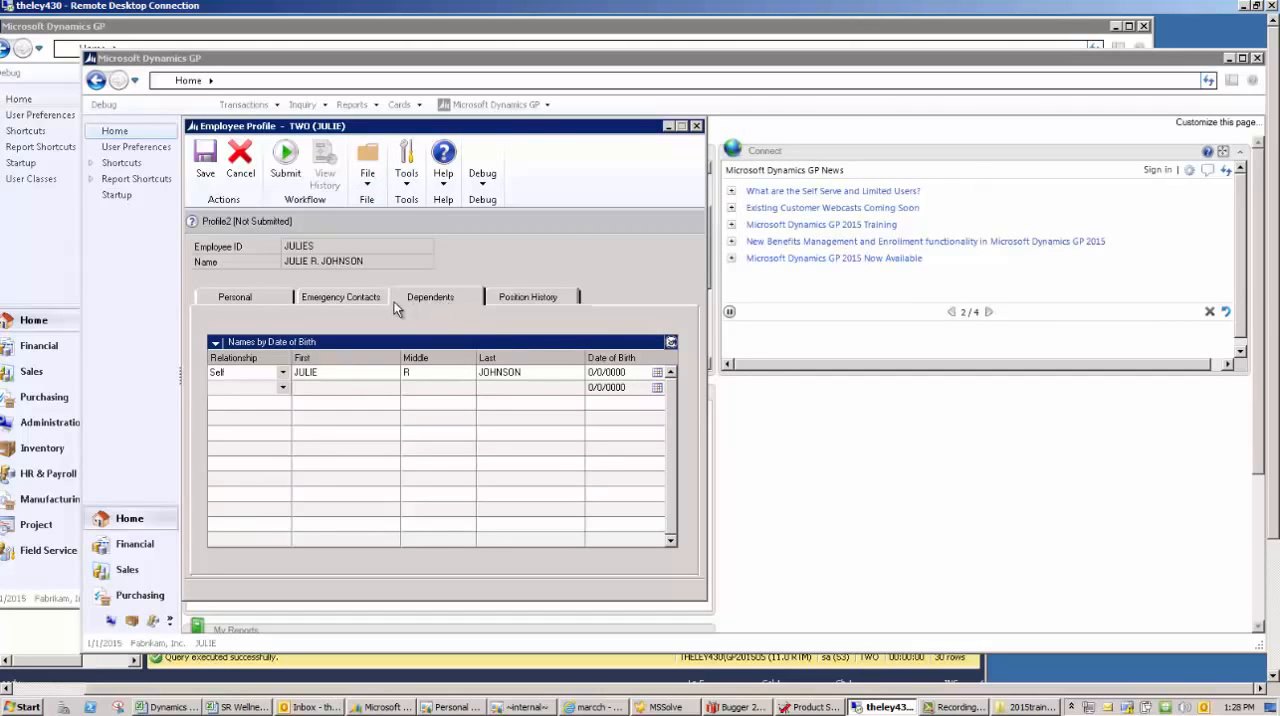
click(250, 300)
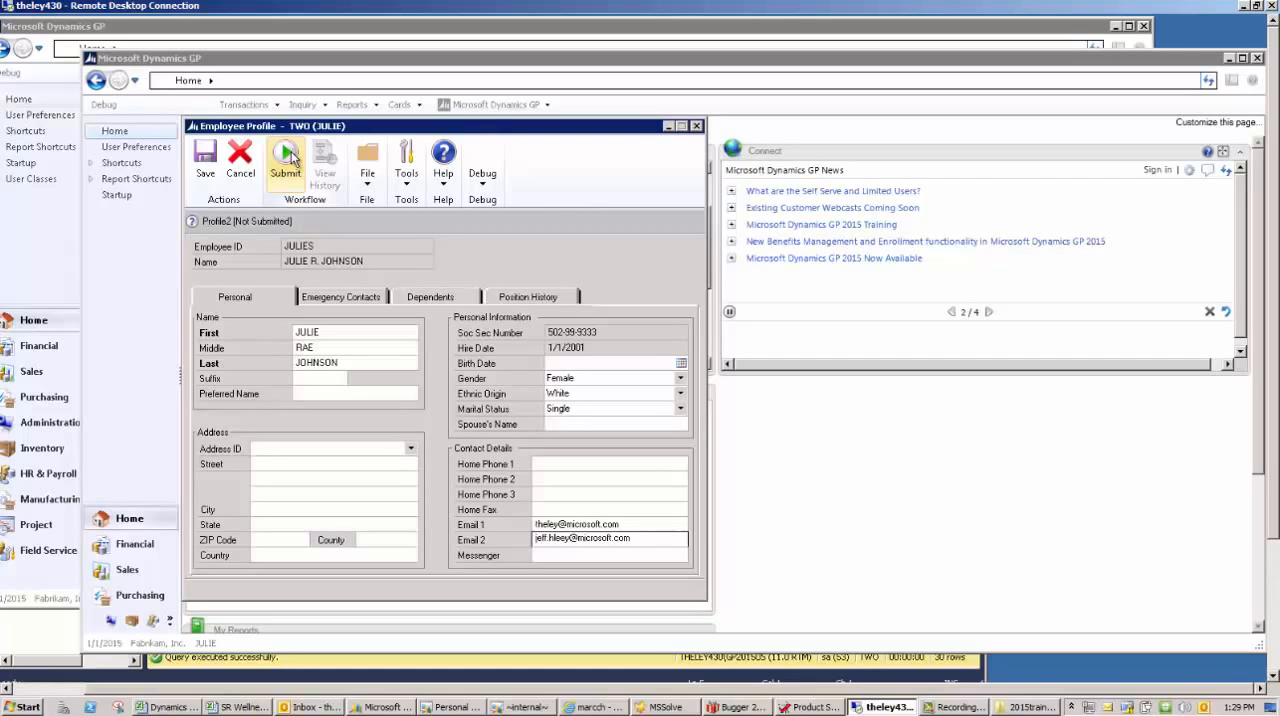
click(697, 126)
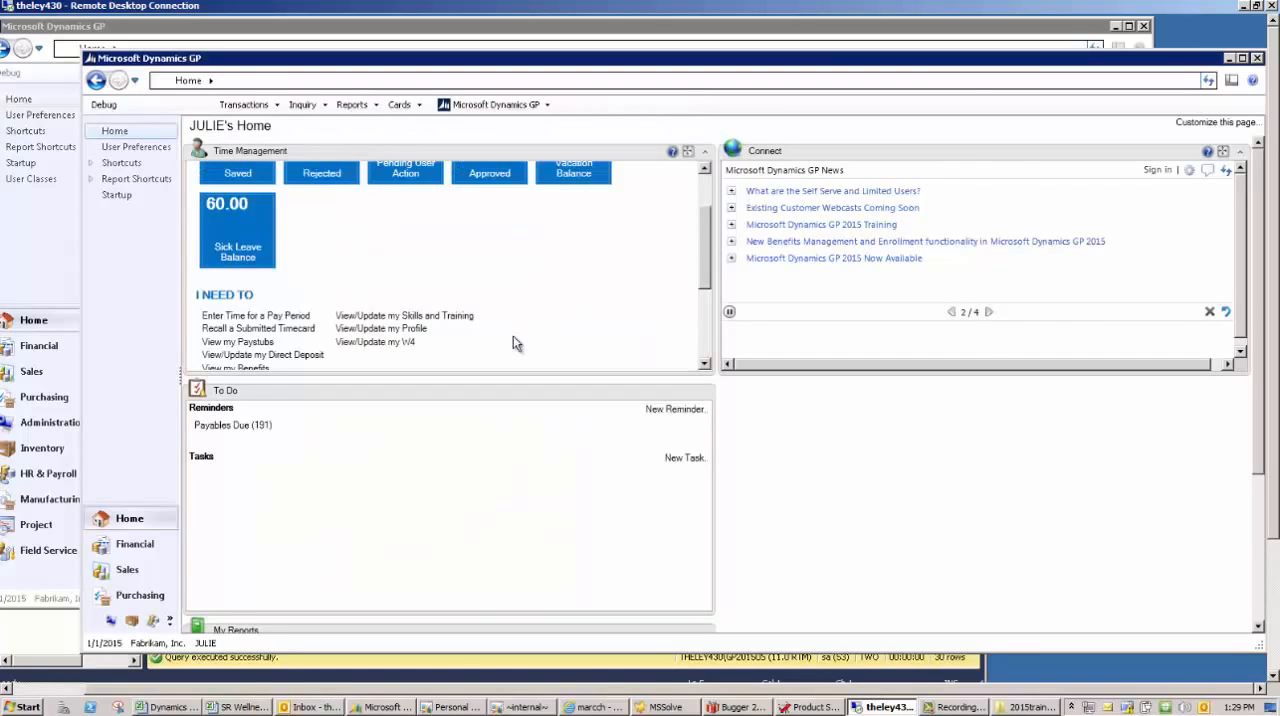
- Open the employee's paystubs, view the 4/12/2017 pay statement on screen, and widen its window to show the year-to-date columns
click(250, 342)
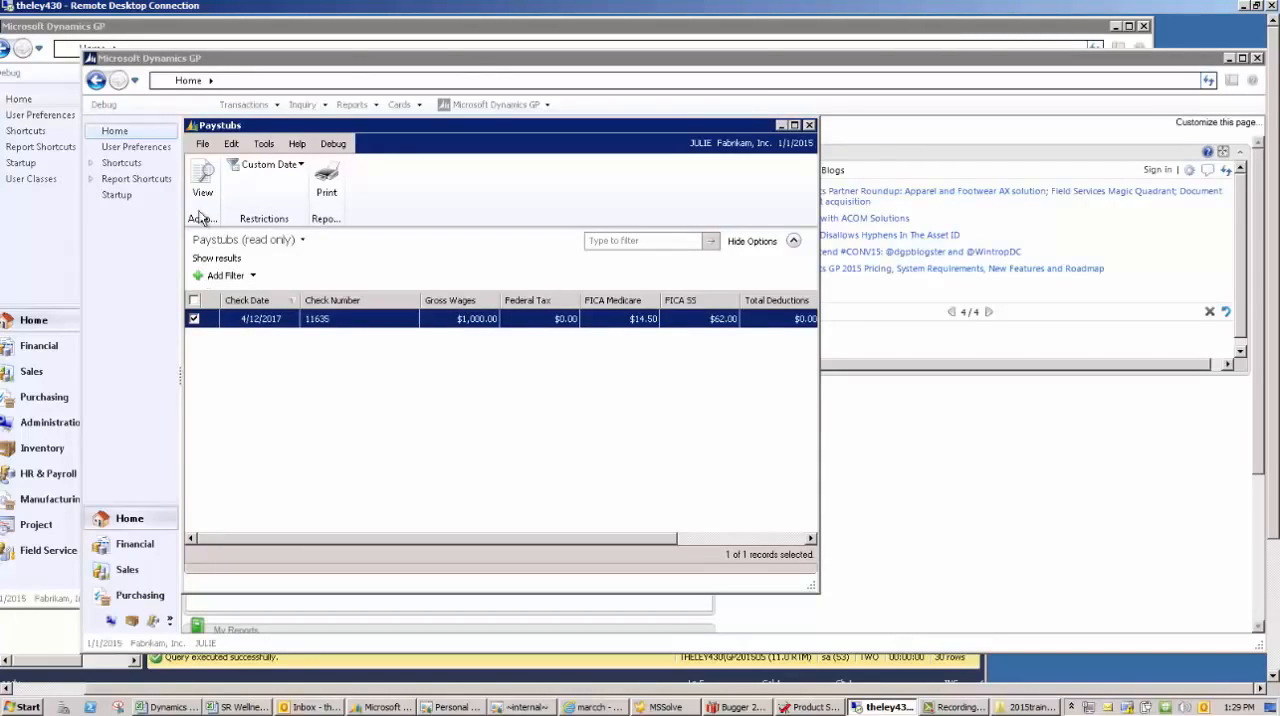
click(203, 180)
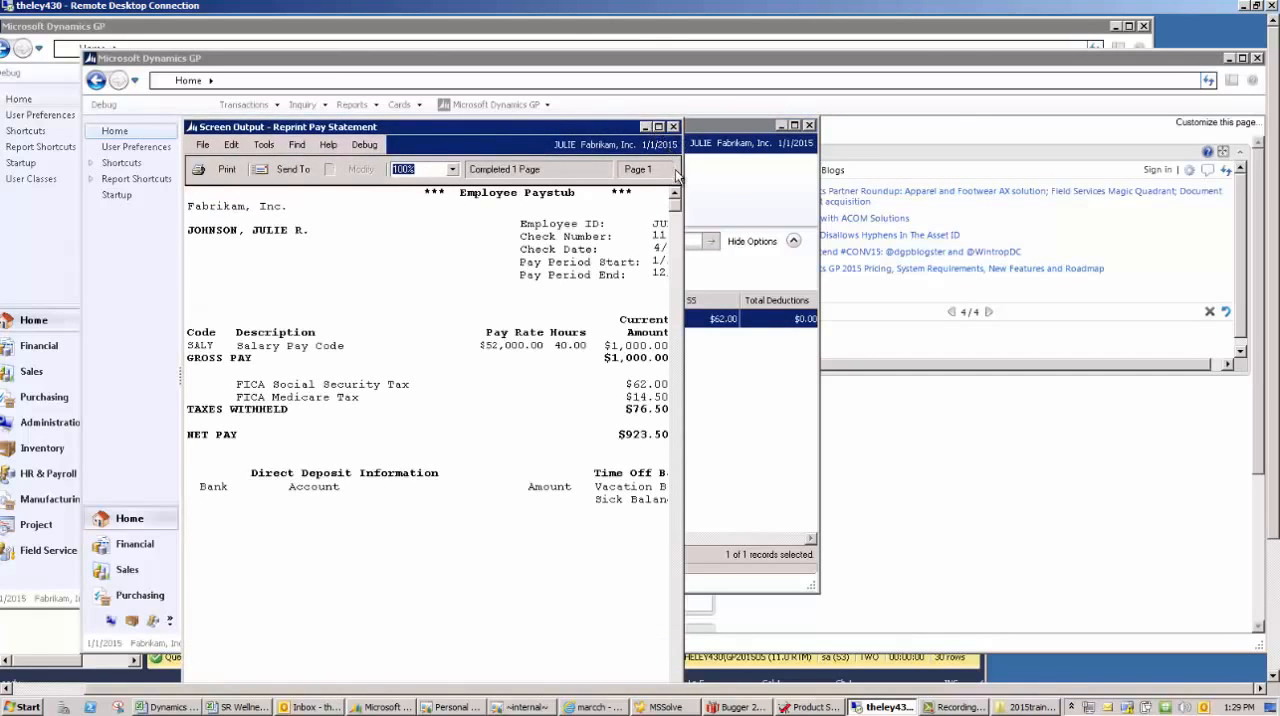
drag(682, 172, 958, 155)
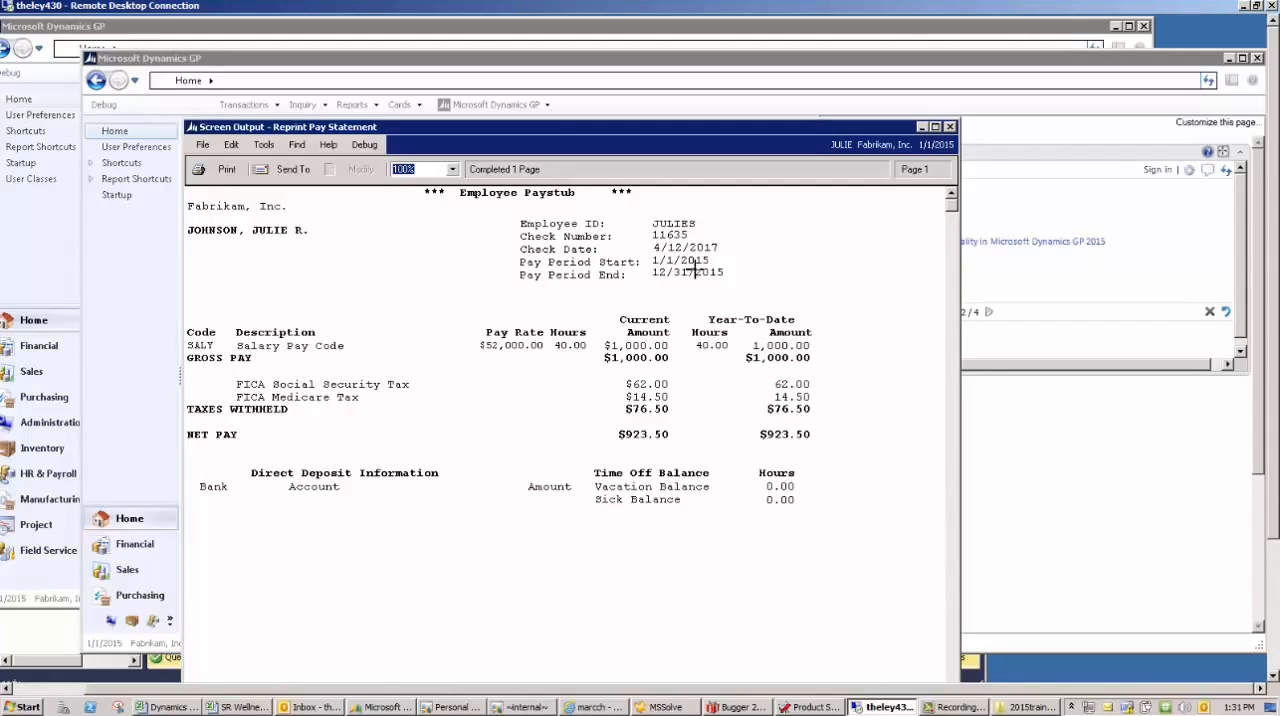
- Switch to SQL Server Management Studio, check the pay period date query on UPR30100, and view the results from the USERID column
click(41, 629)
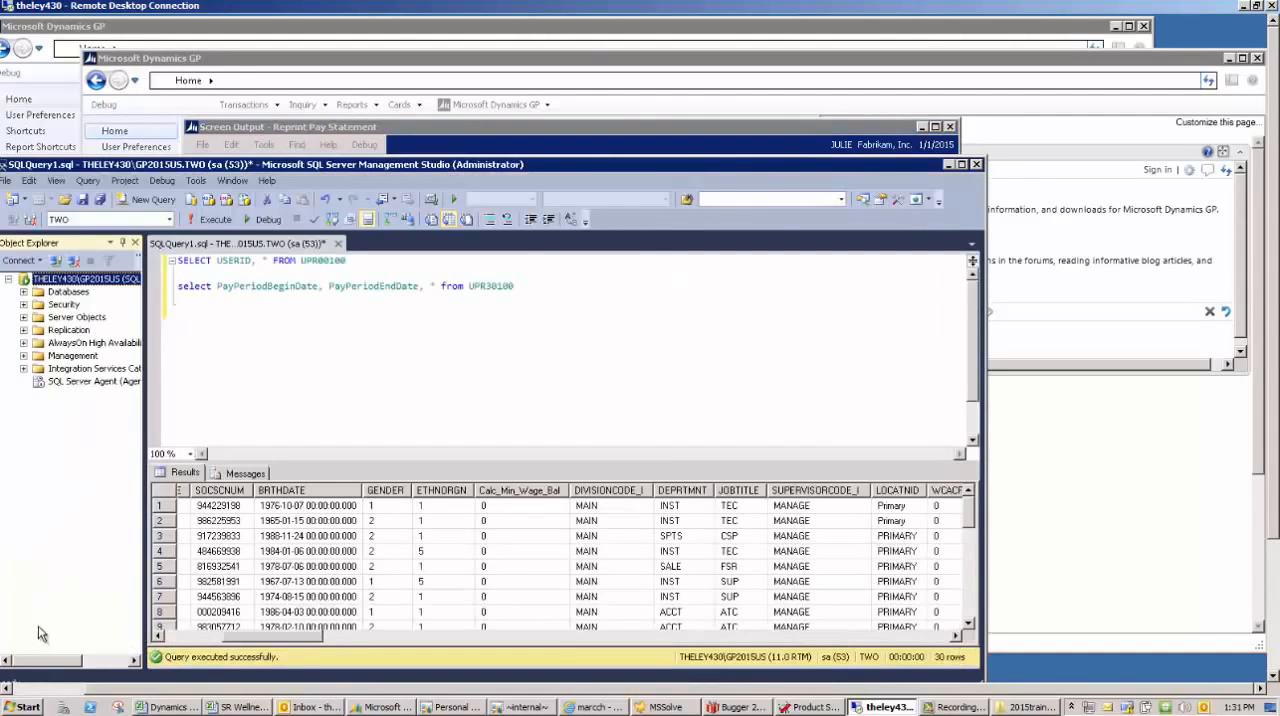
click(219, 287)
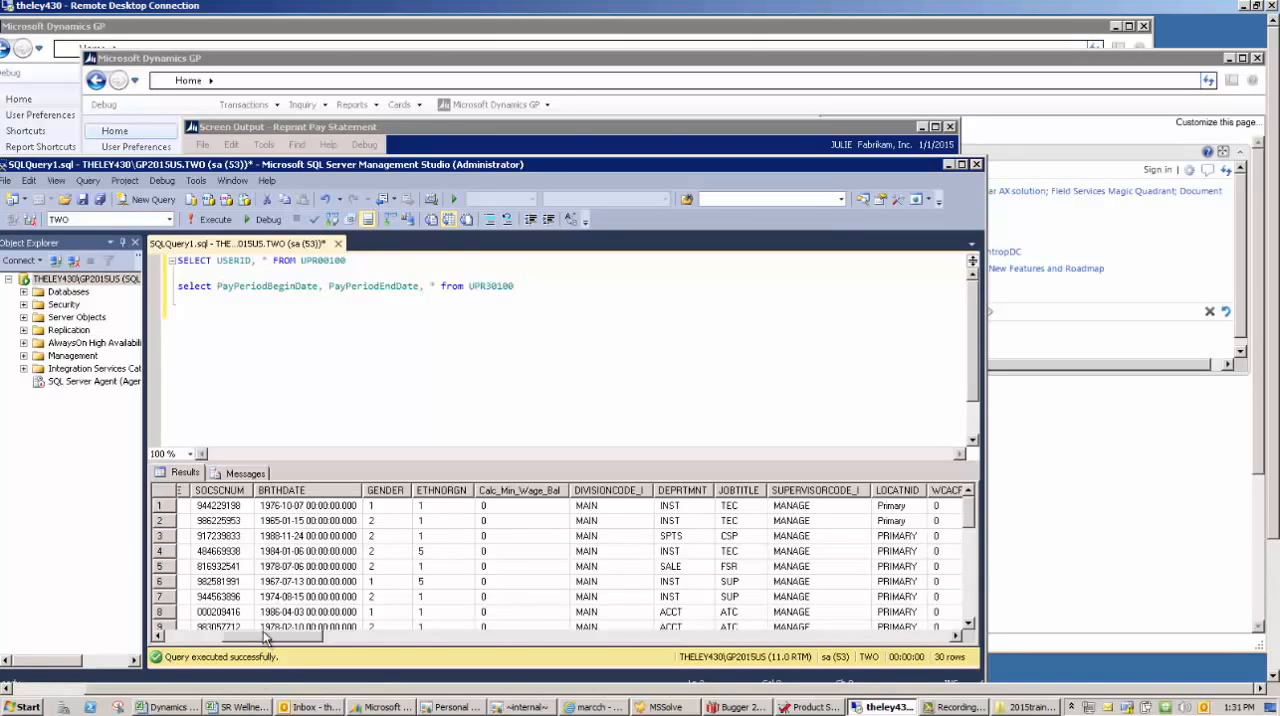
drag(265, 637, 184, 634)
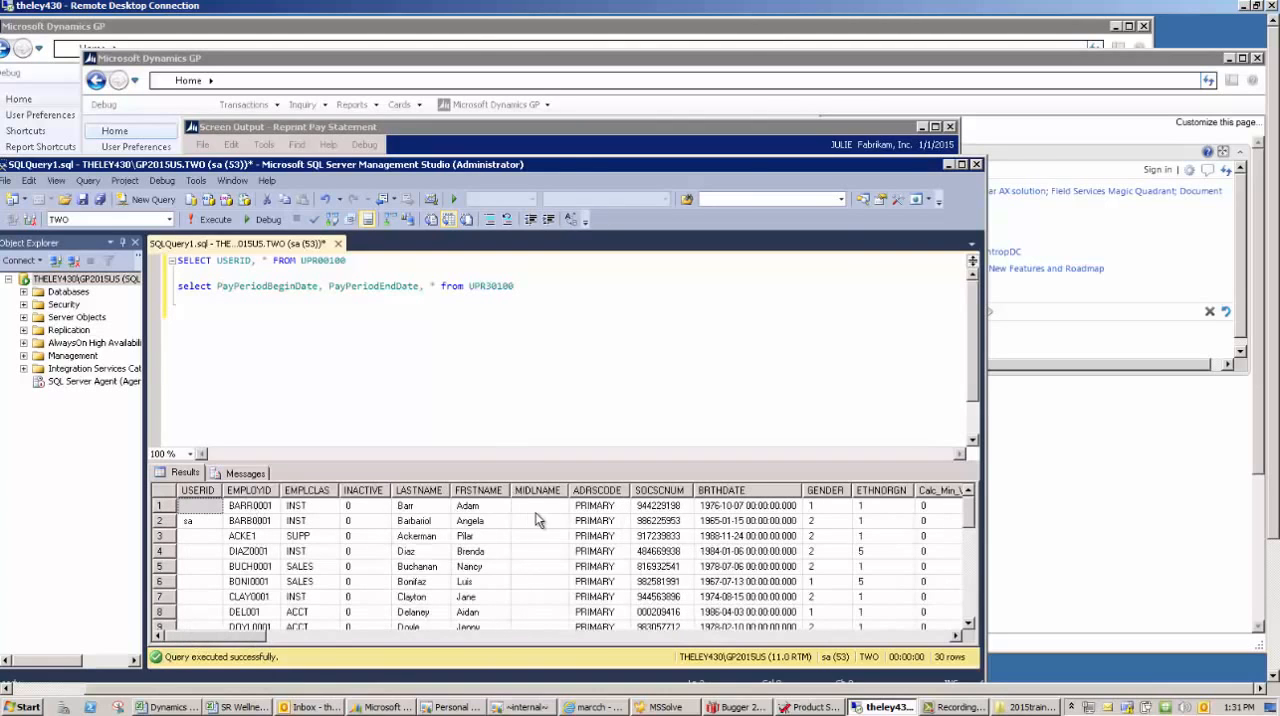
- Run only the pay period begin and end date query on UPR30100 and examine its results
drag(514, 287, 140, 285)
click(208, 219)
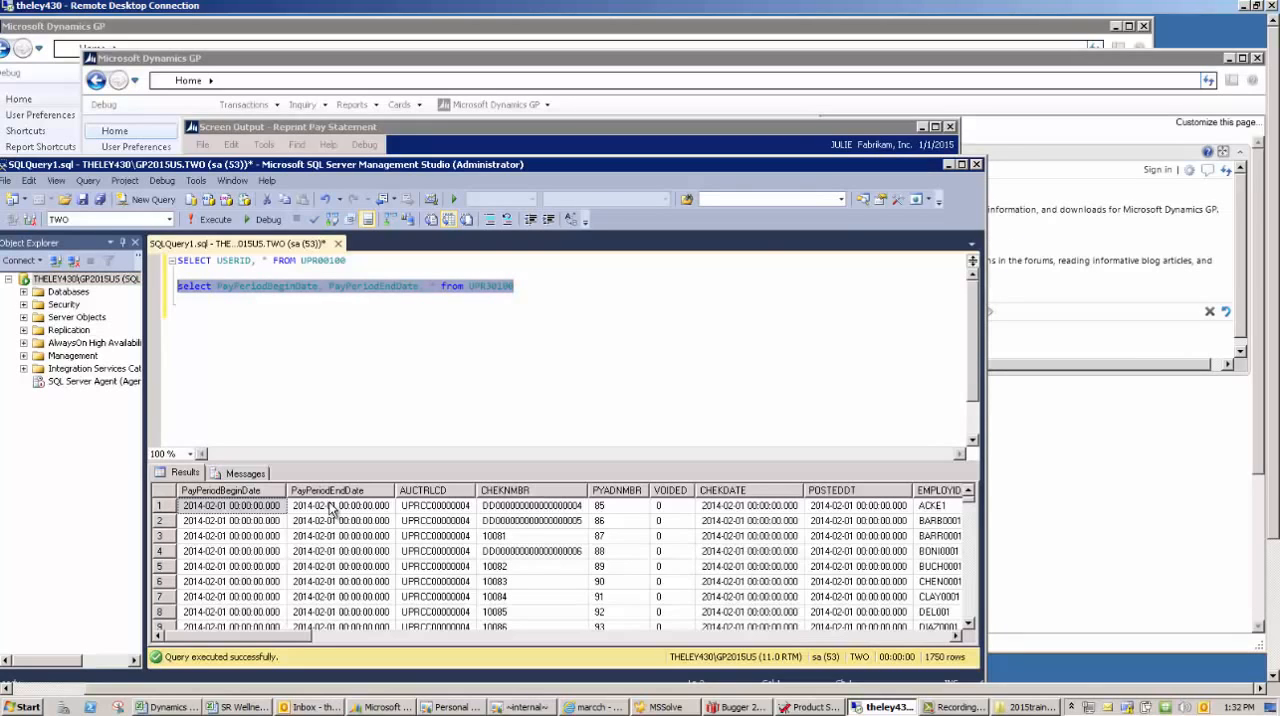
click(530, 286)
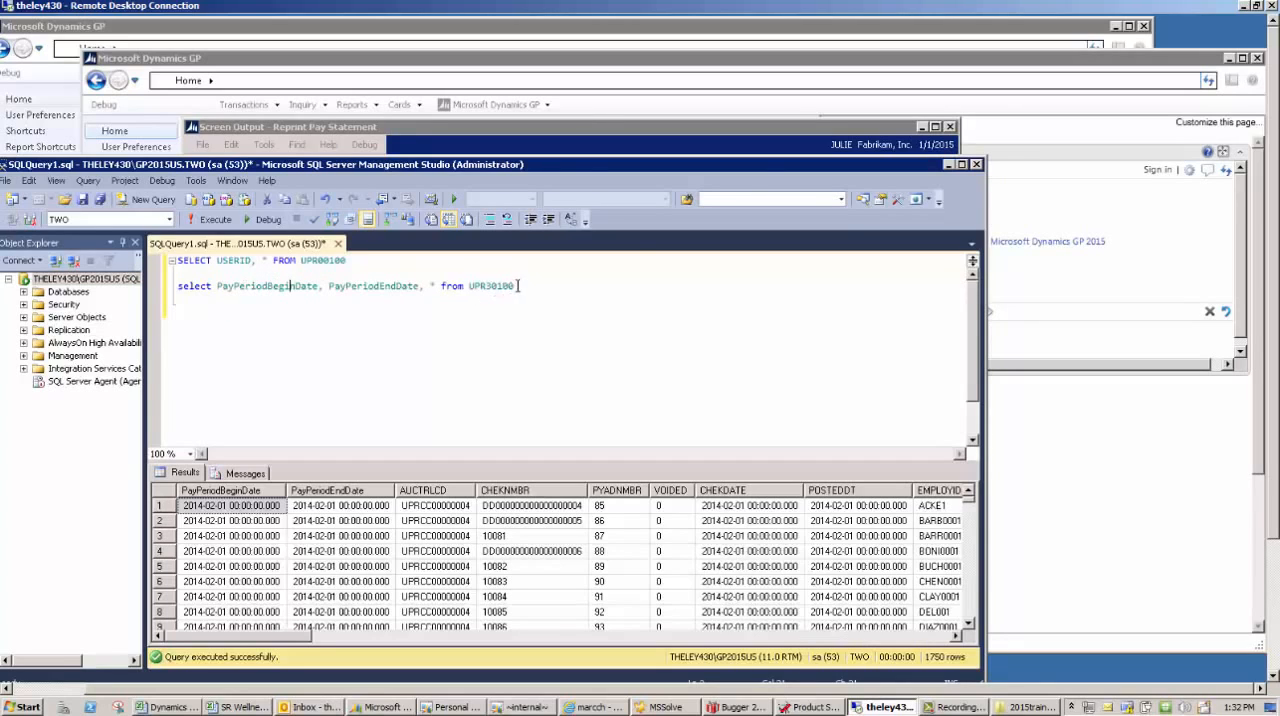
drag(516, 286, 160, 288)
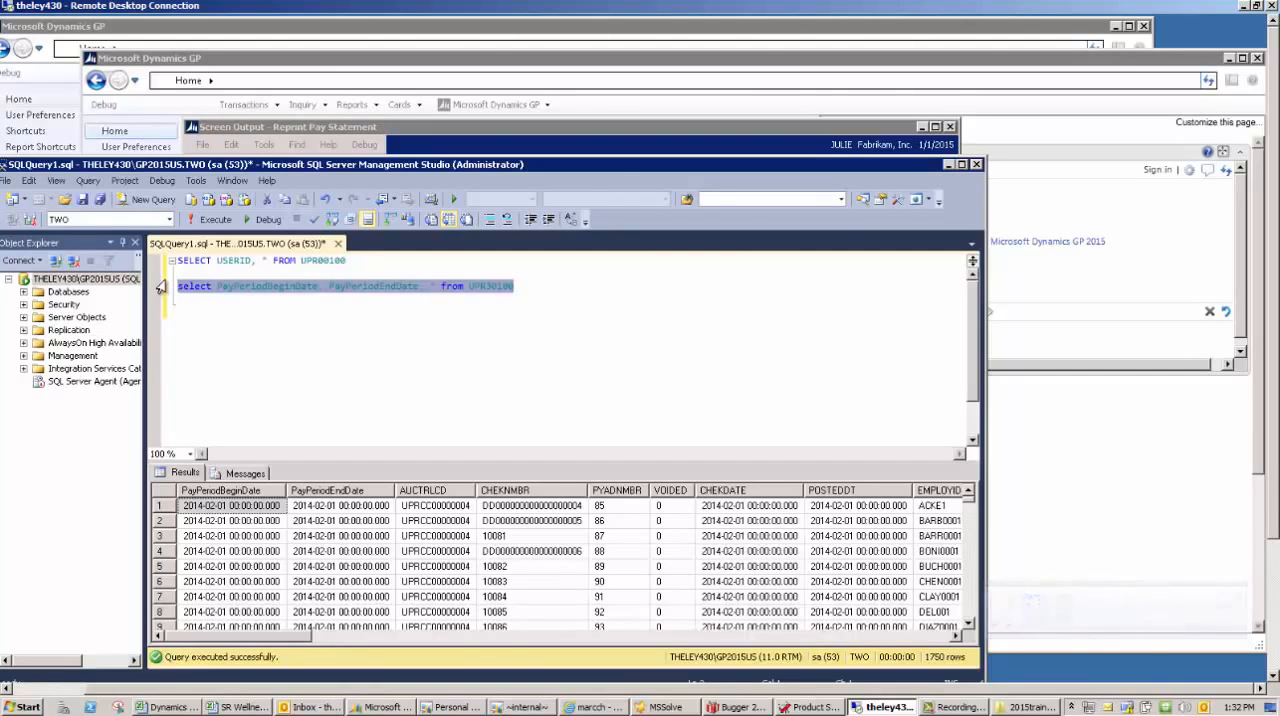
- Return to the pay statement in Dynamics GP, check its pay period dates, and close it along with the Paystubs list
click(251, 128)
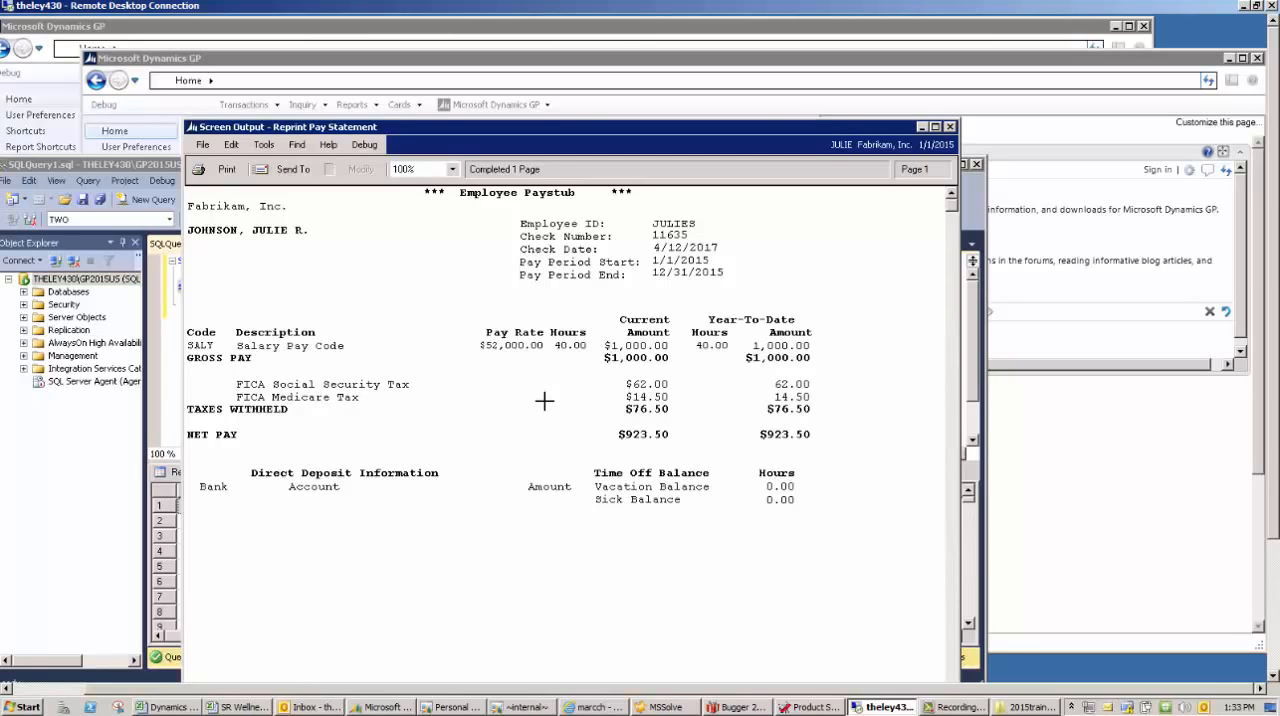
click(950, 127)
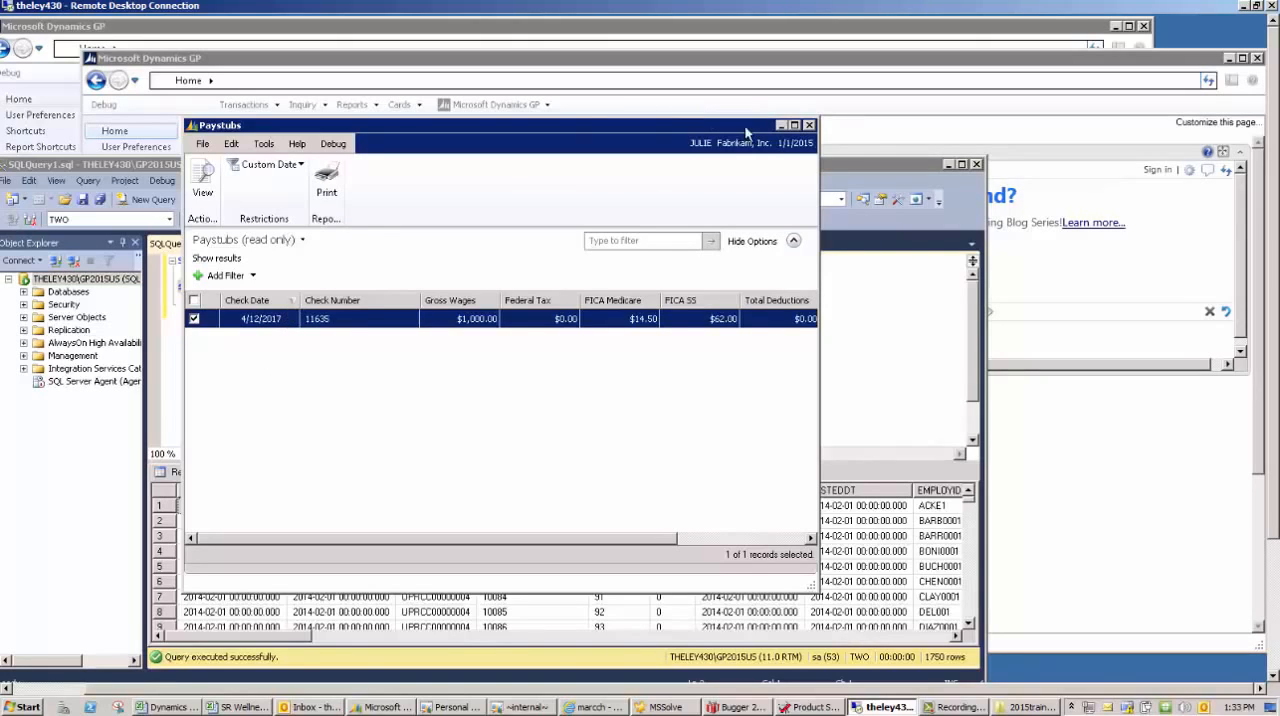
click(809, 125)
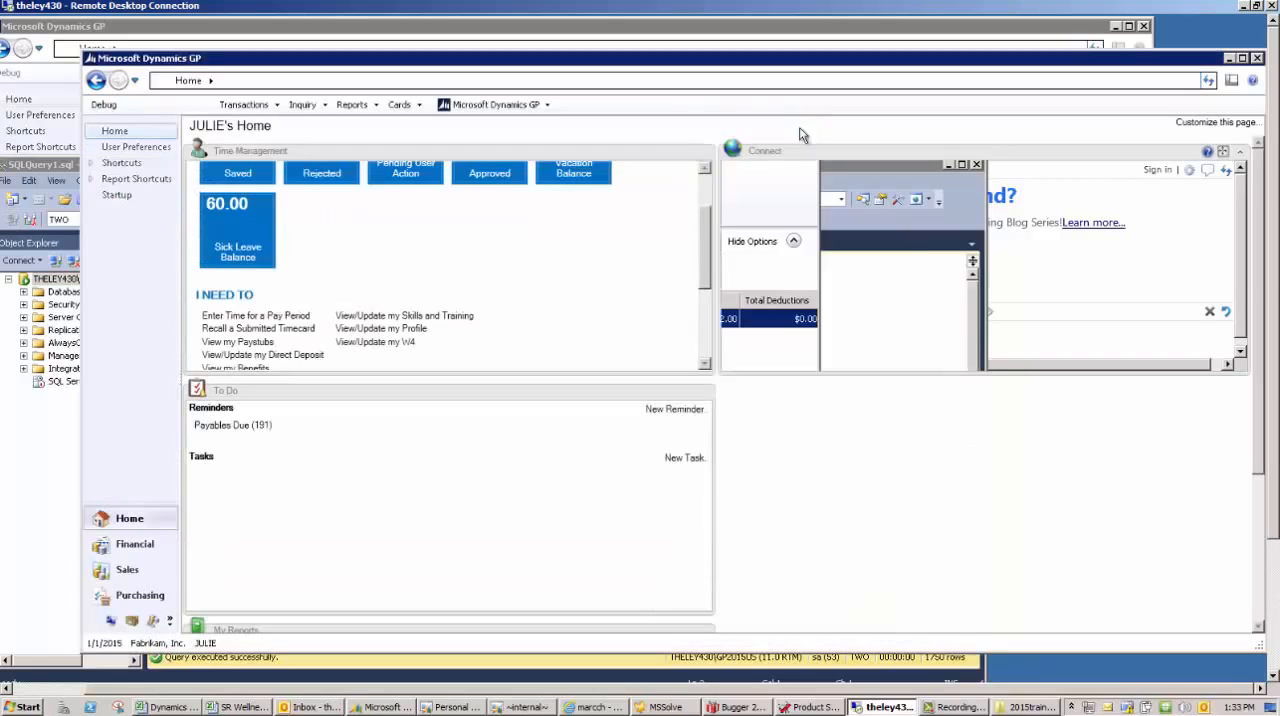
- Examine which Self Service cards are available in the employee's session
click(482, 106)
mouse_move(405, 106)
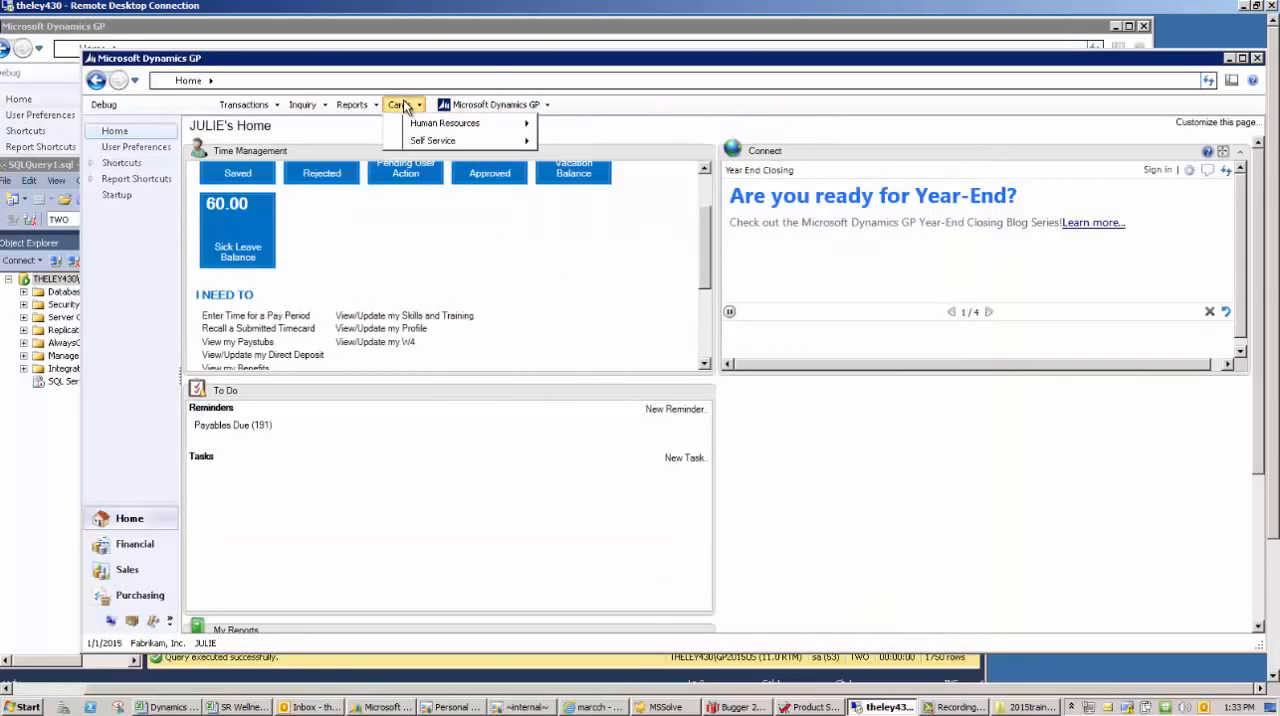
mouse_move(418, 140)
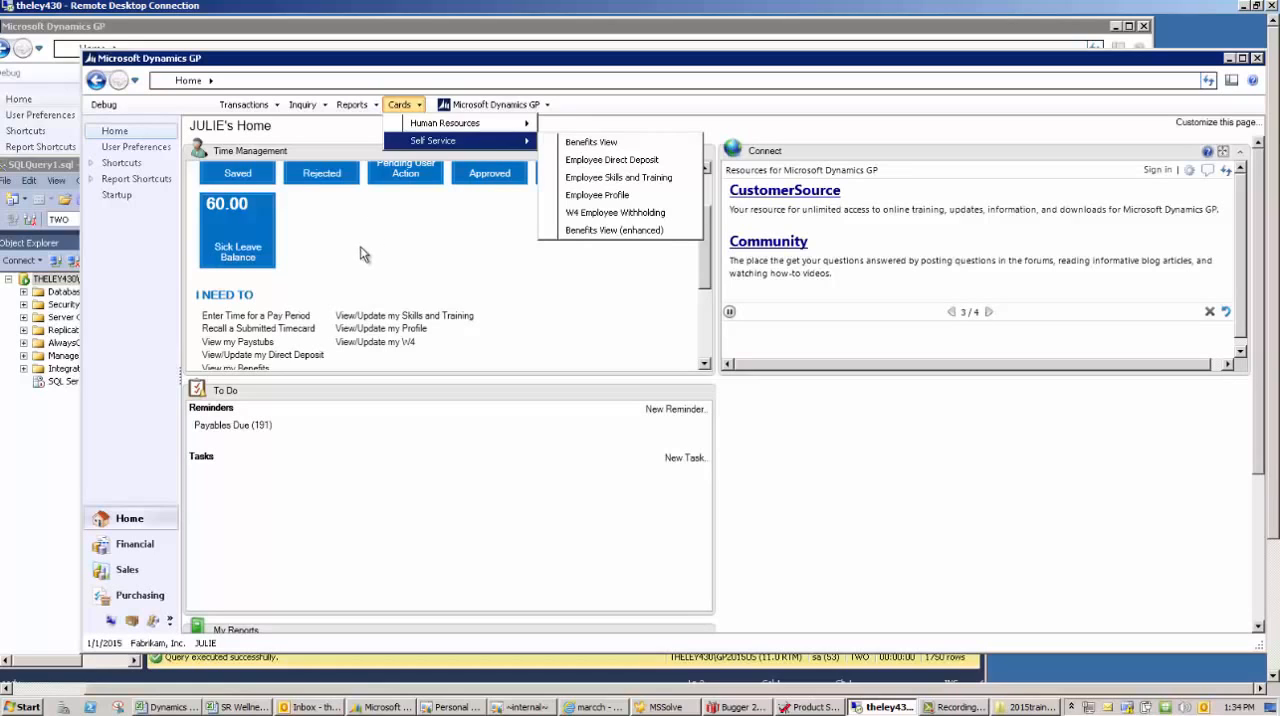
click(622, 108)
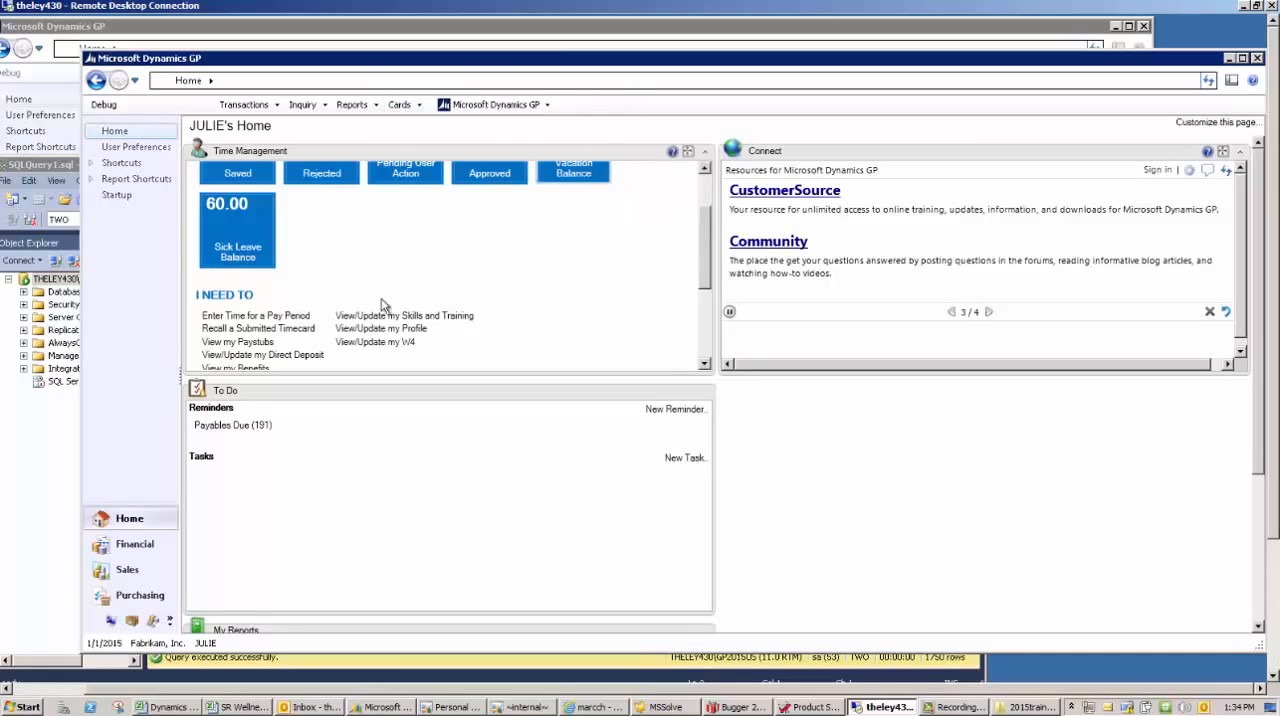
- Open the employee's benefits, compare all and active benefits, review the employer contributions for 401K and TWO, and close the view
click(260, 369)
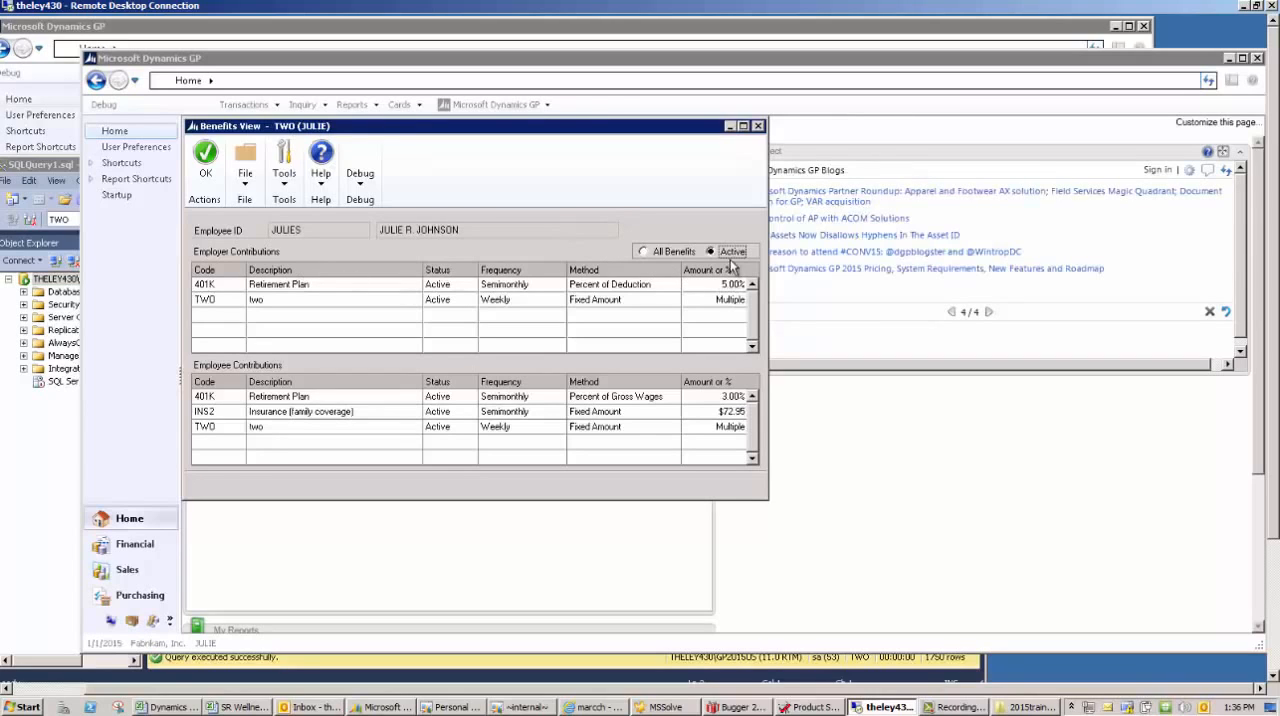
click(681, 254)
click(714, 254)
click(717, 288)
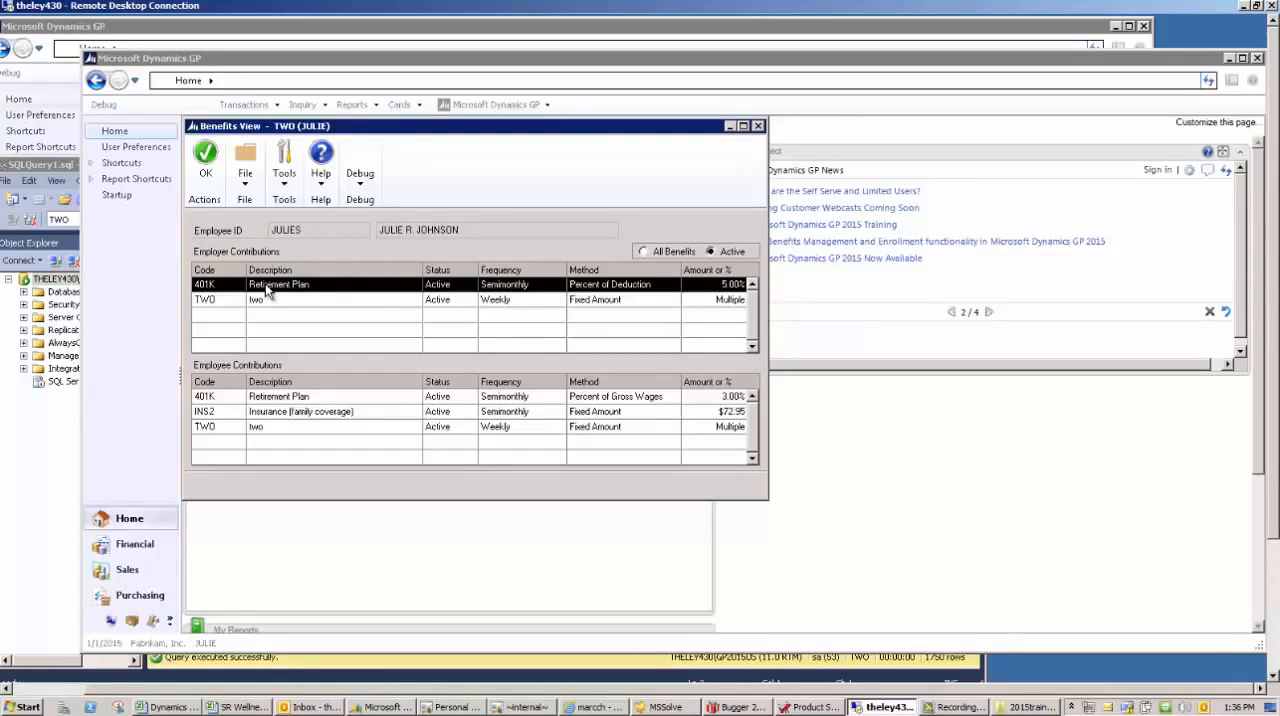
click(604, 302)
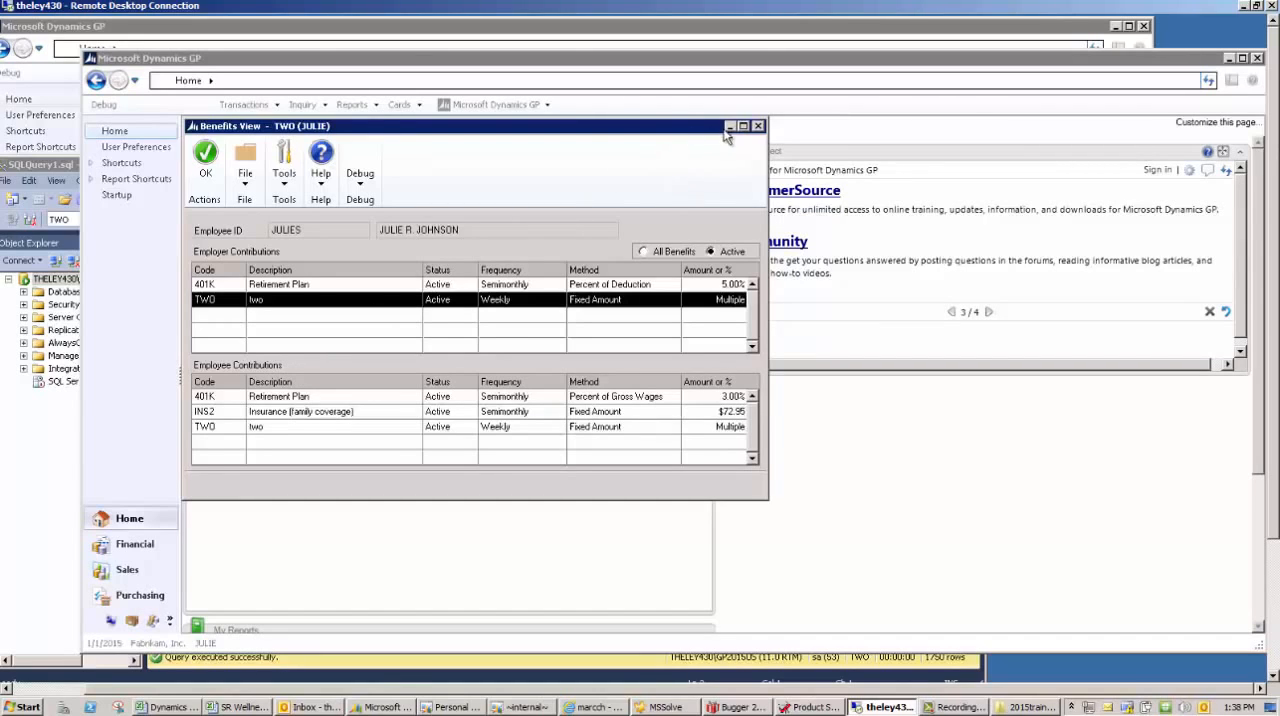
click(758, 127)
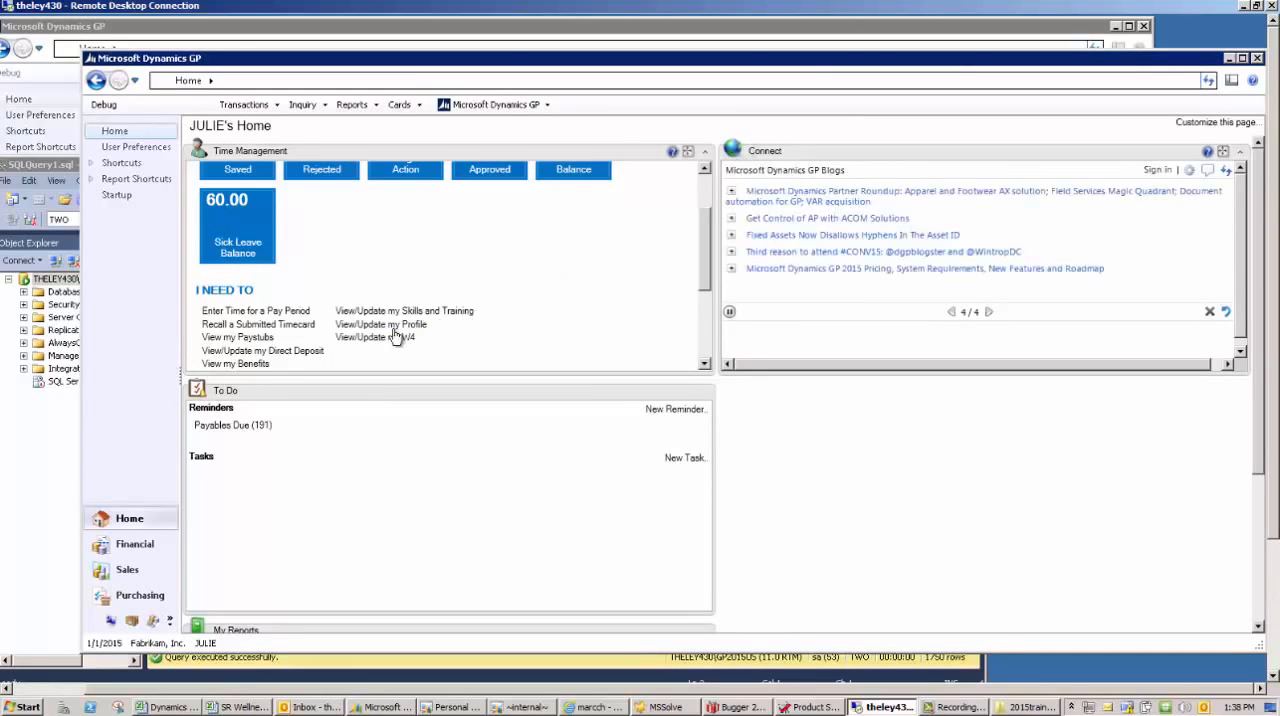
- Open the employee's own direct deposit accounts, and open the Payroll Direct Deposit card in the administrator's session for comparison
click(299, 352)
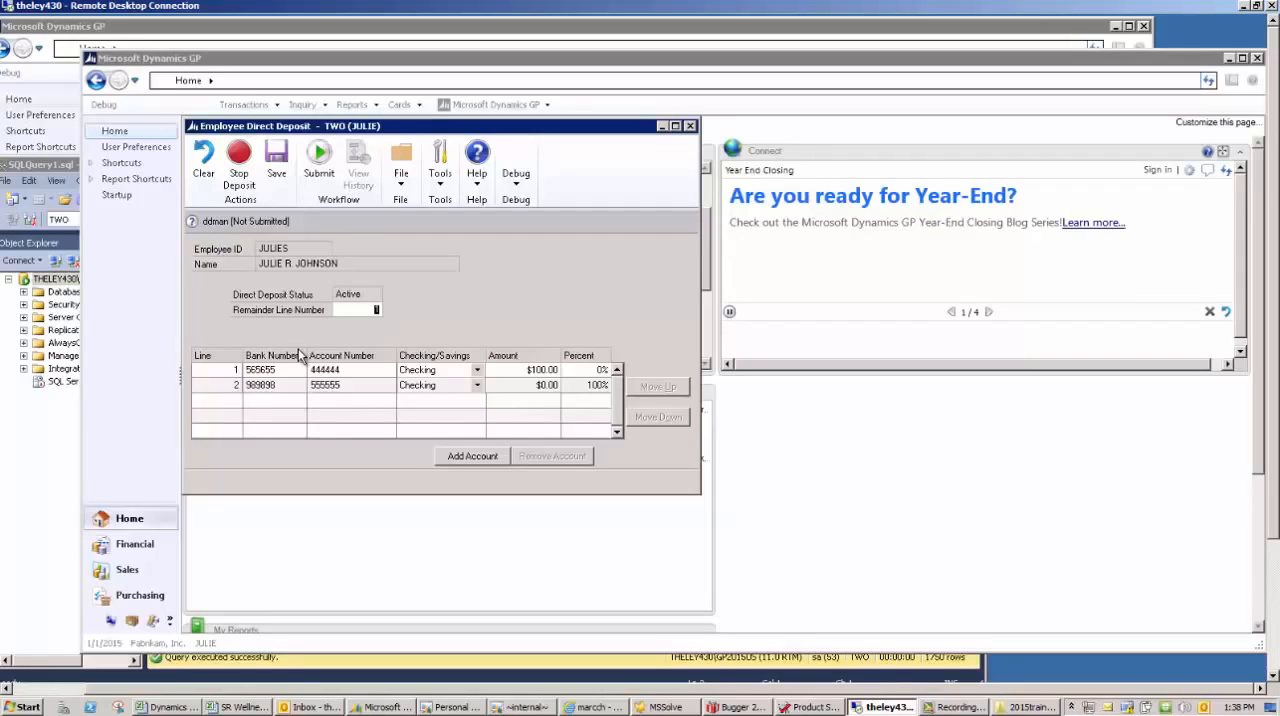
click(296, 370)
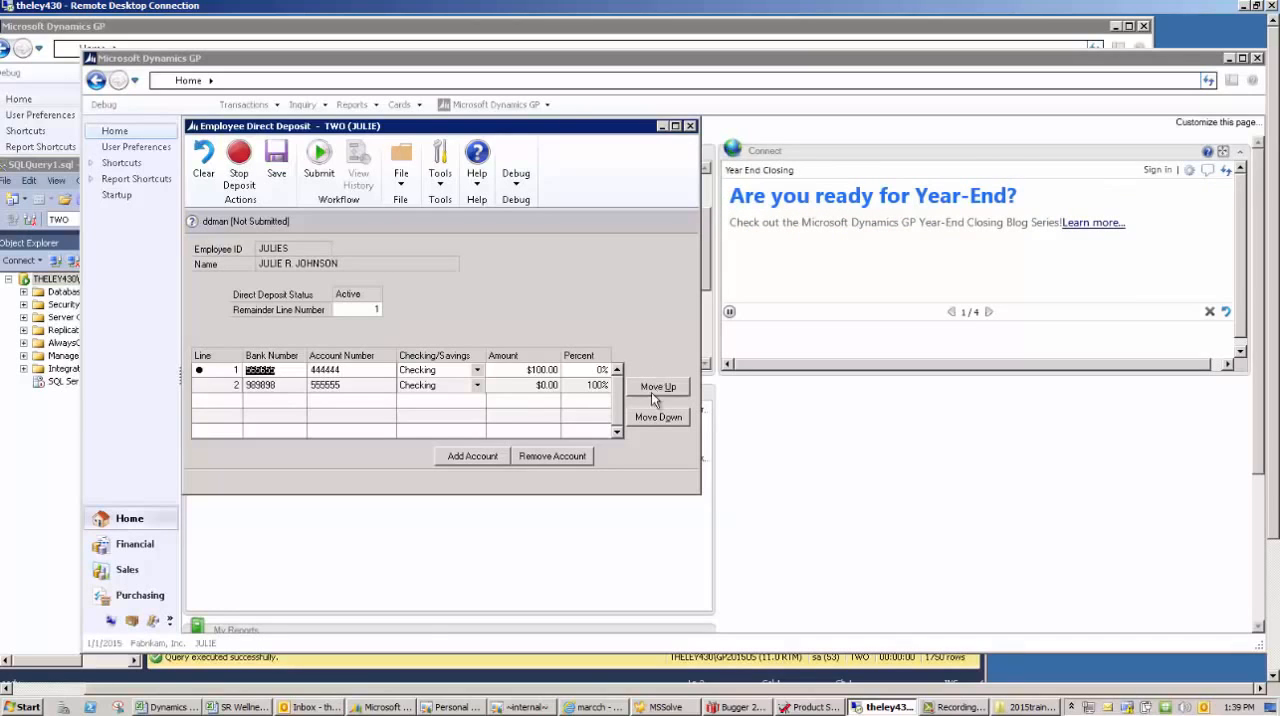
click(281, 28)
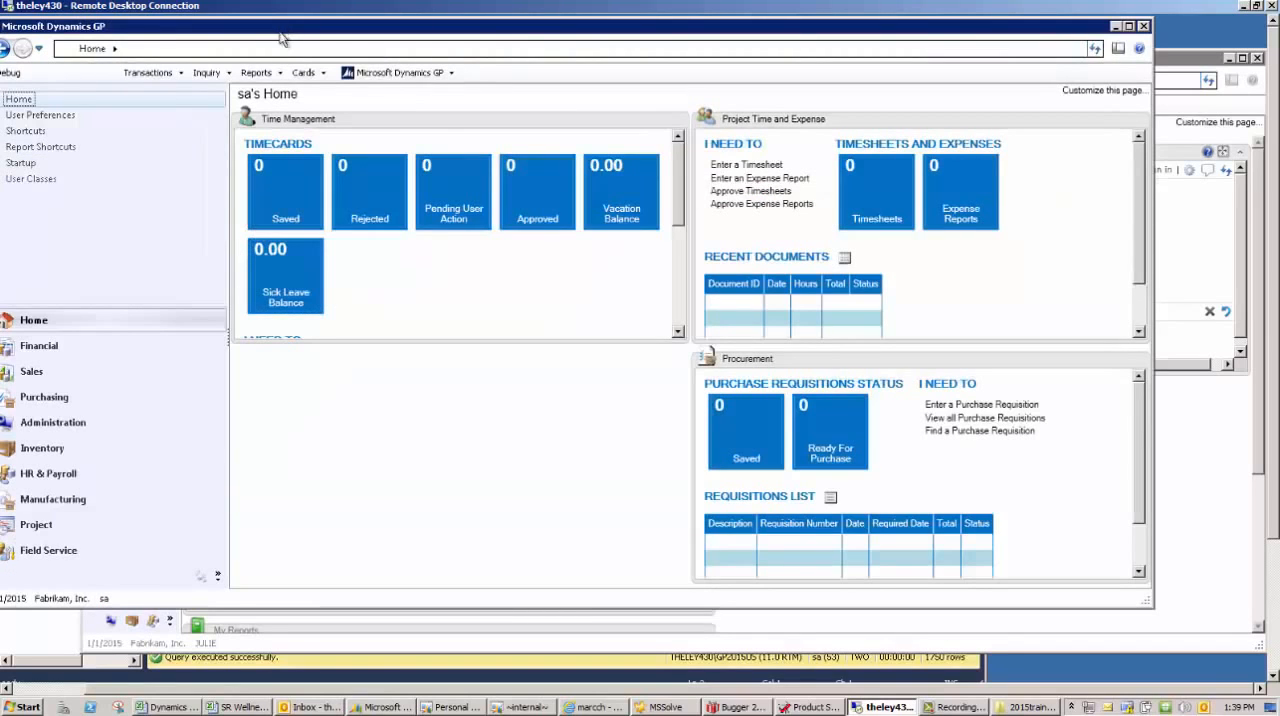
click(305, 75)
mouse_move(342, 199)
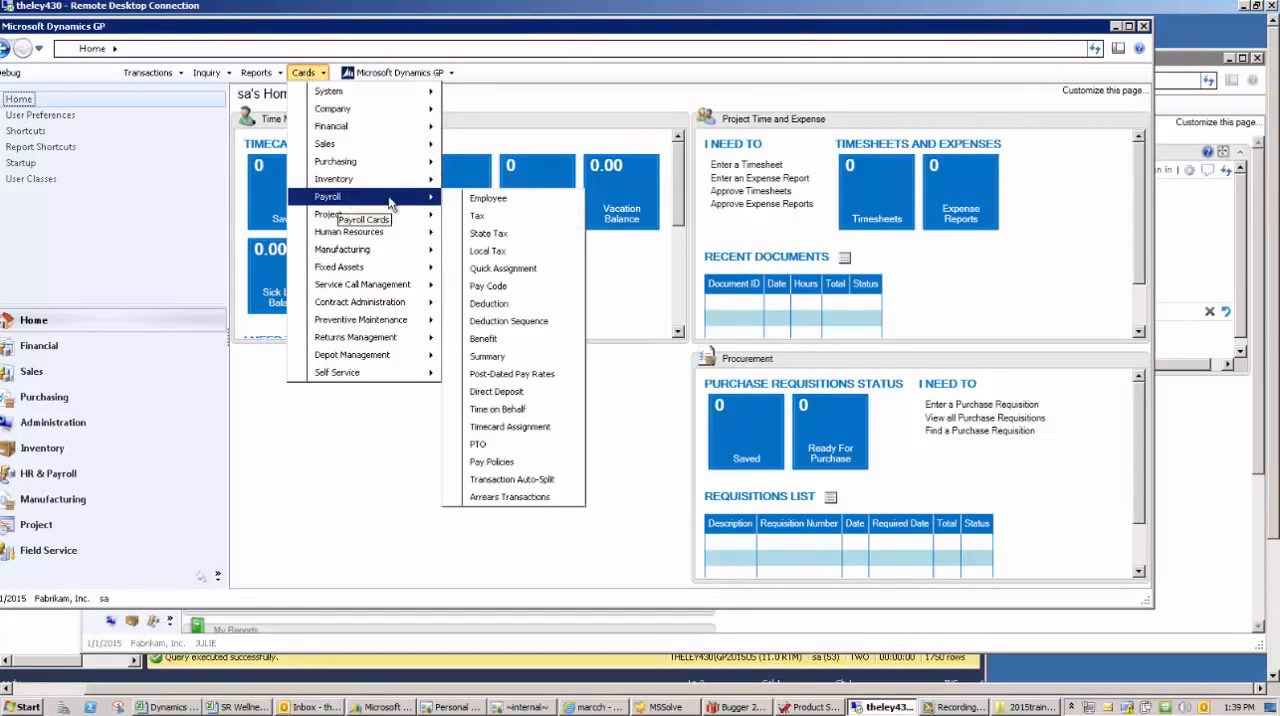
click(509, 390)
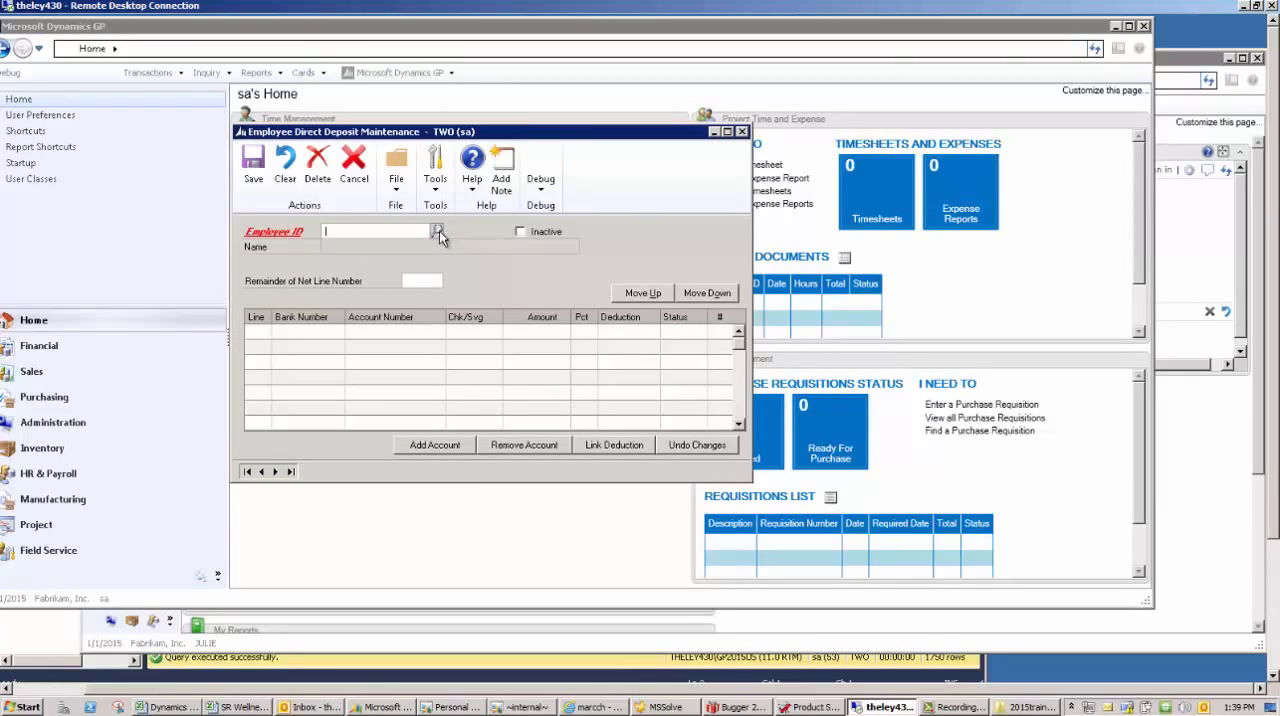
click(438, 231)
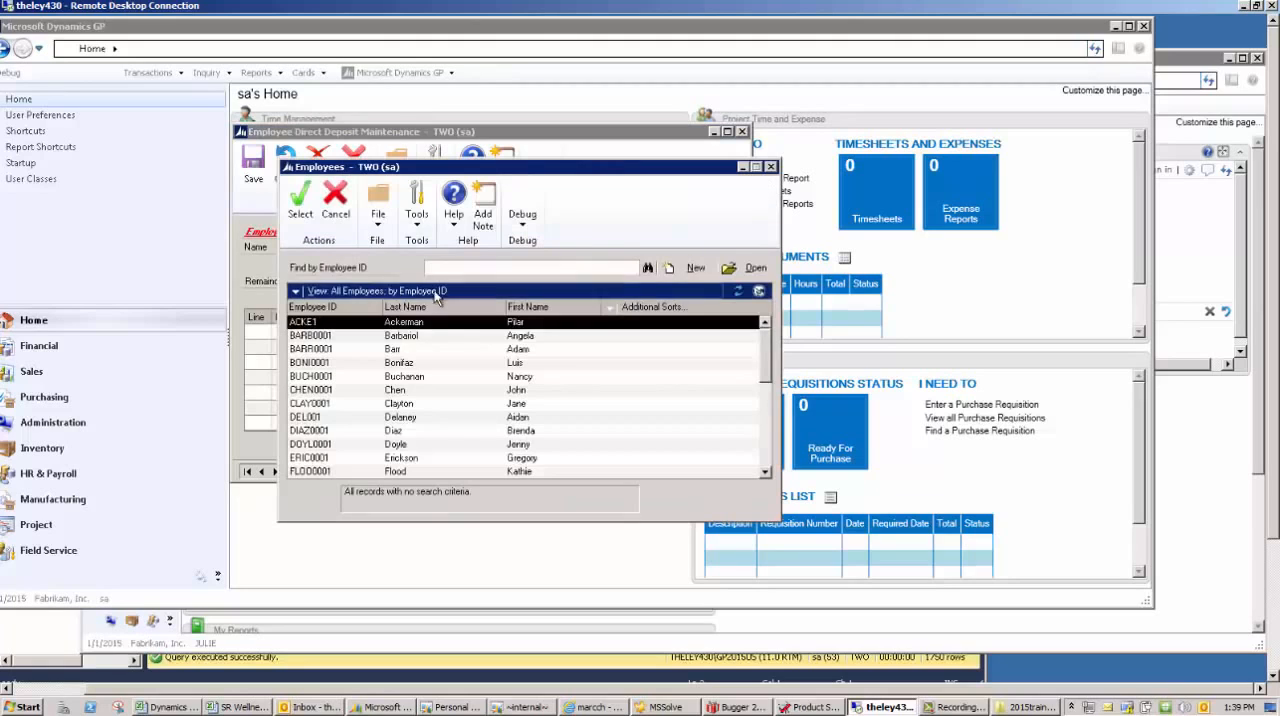
double_click(425, 325)
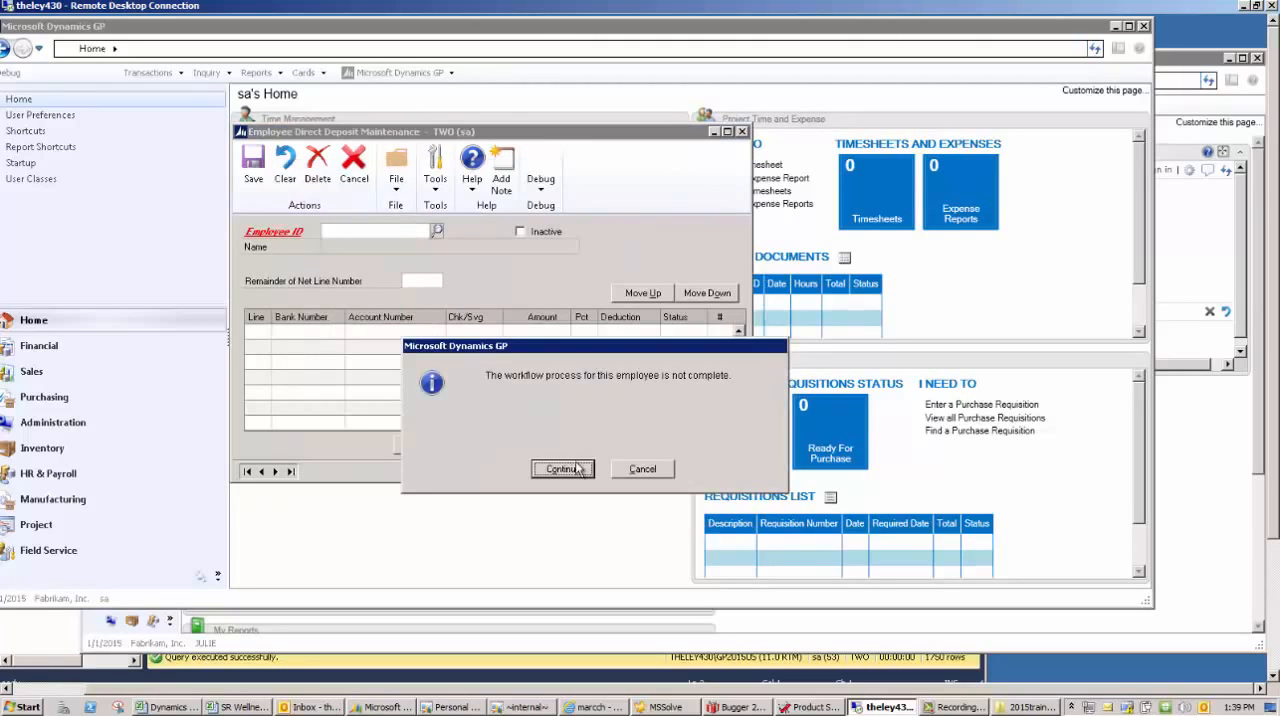
click(572, 466)
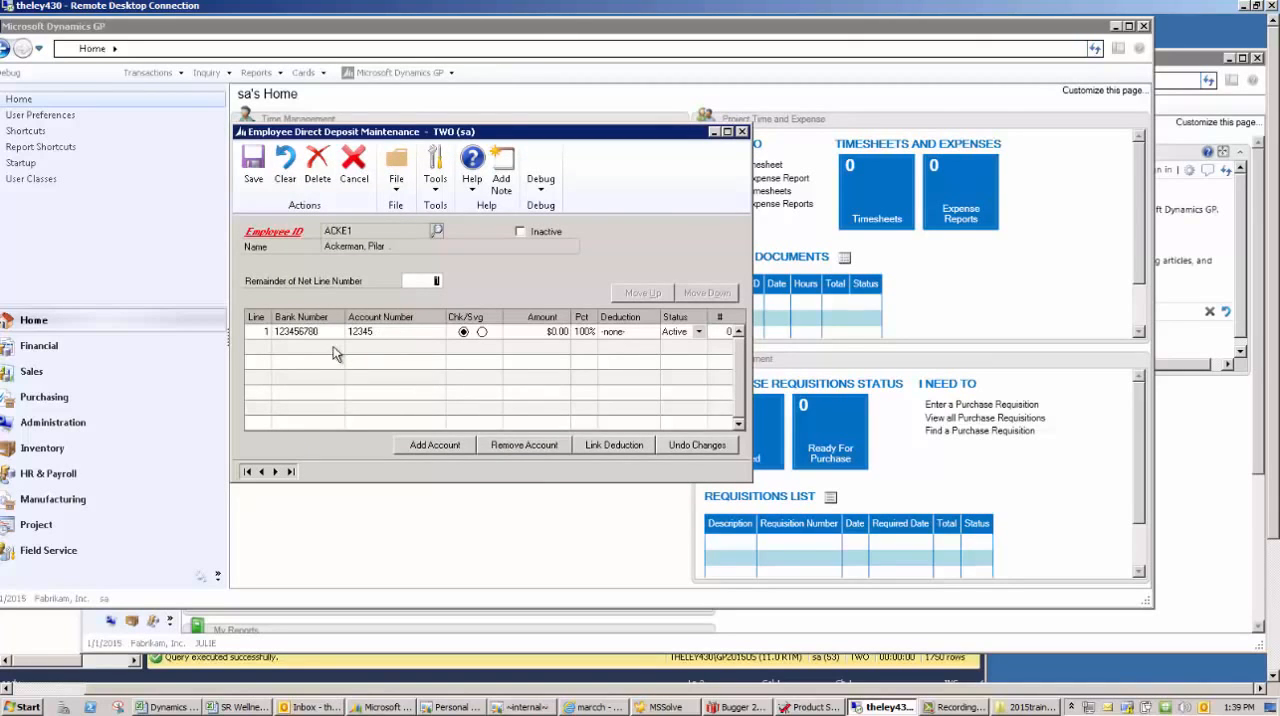
click(288, 168)
- Load the self-service employee's direct deposit record by employee ID and check the second account line
text(JULI)
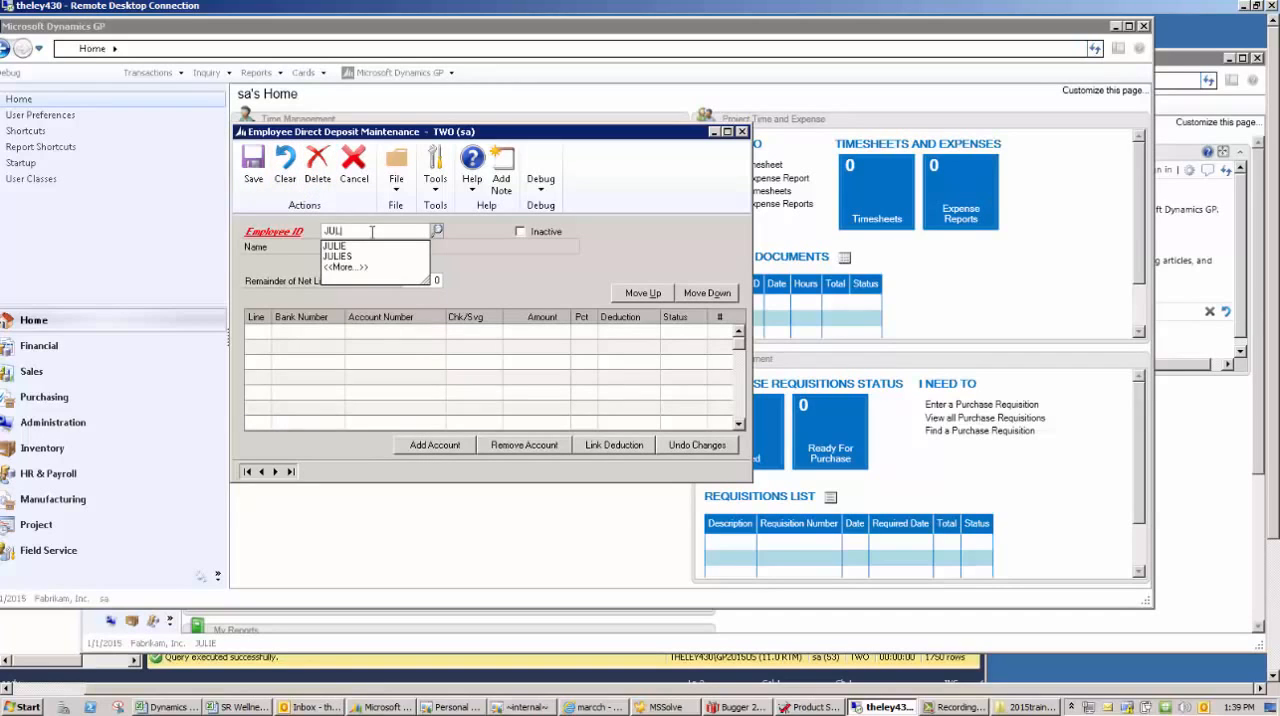
text(ES)
key(Tab)
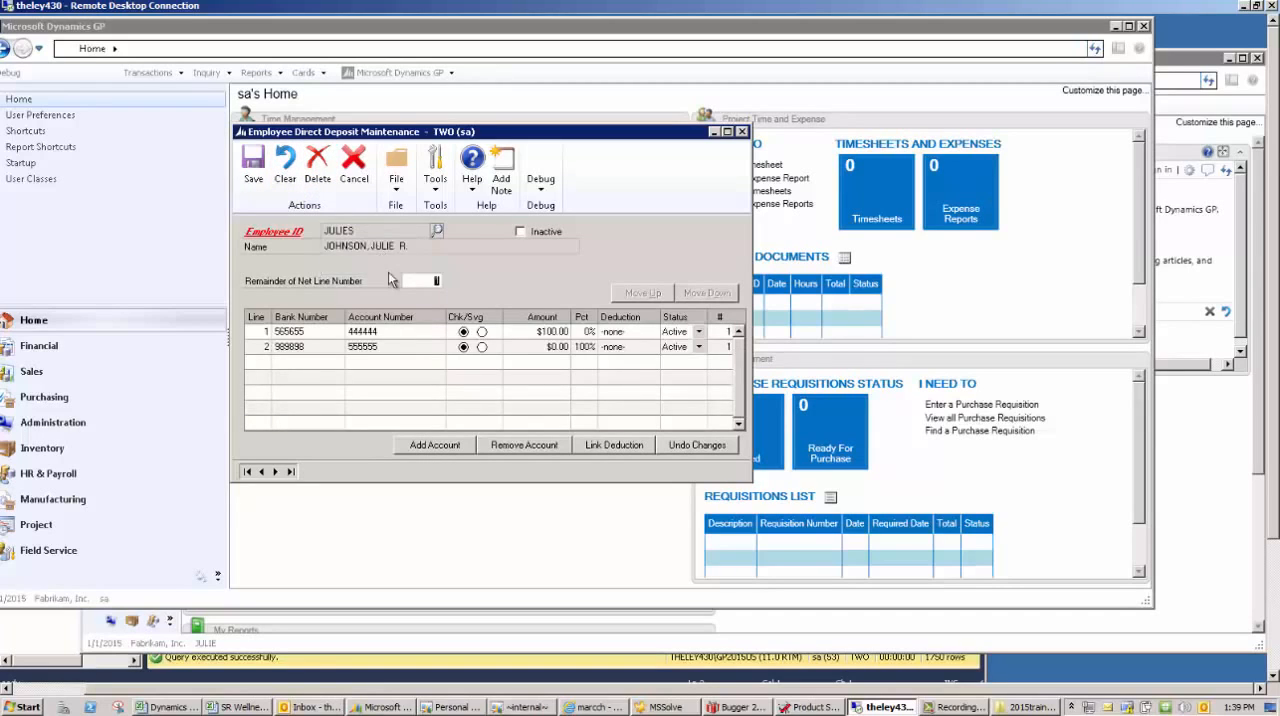
click(358, 347)
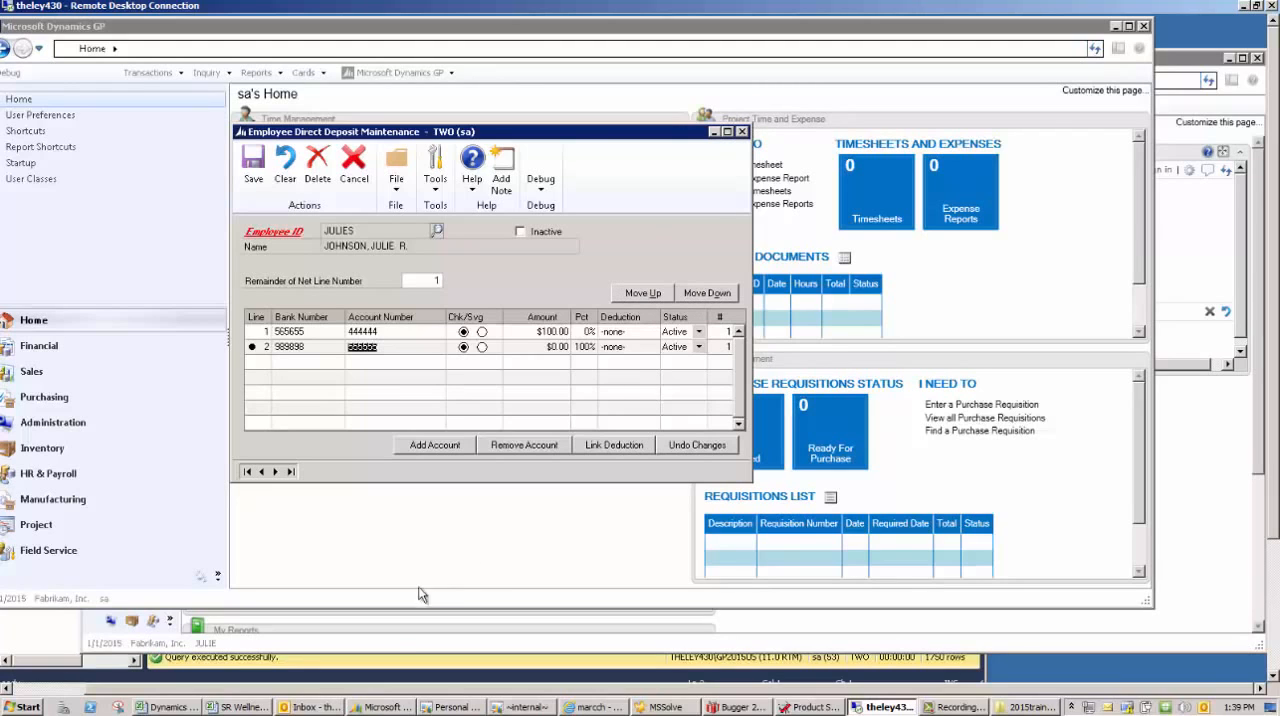
- Back in the employee's session, reopen direct deposit, review the remainder line number and the second account's percentage, and close the window
click(388, 638)
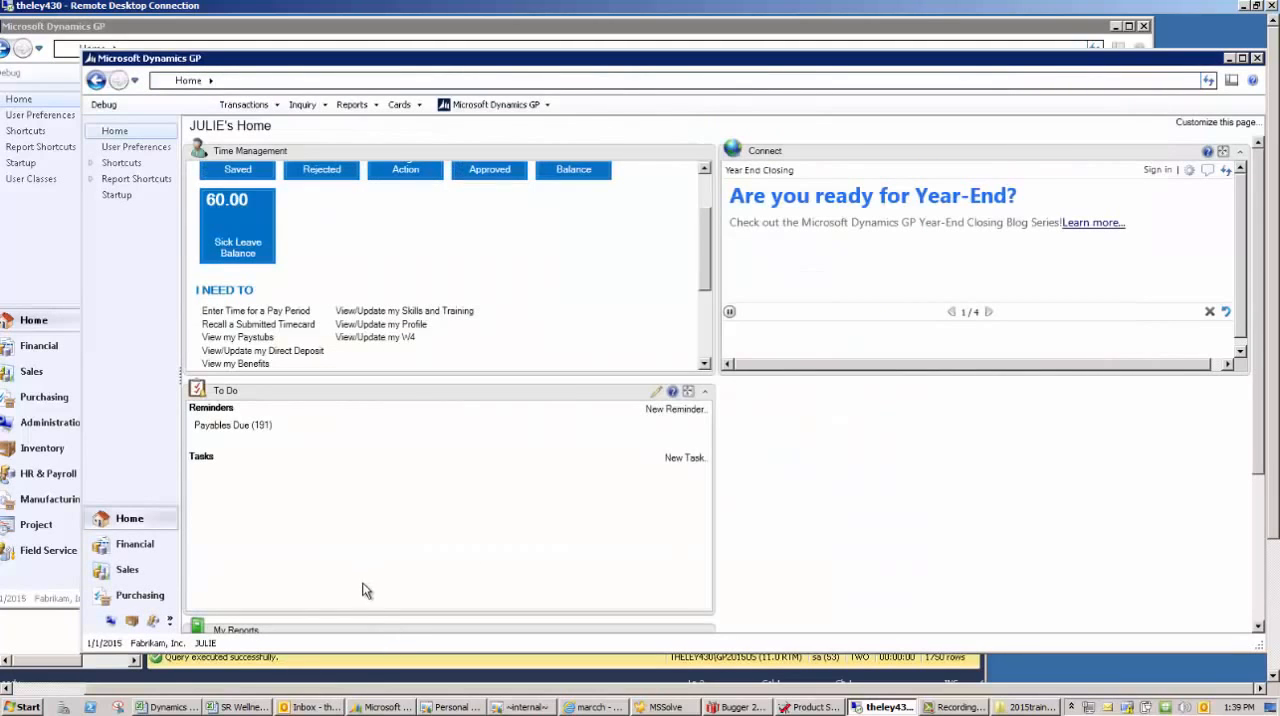
click(312, 351)
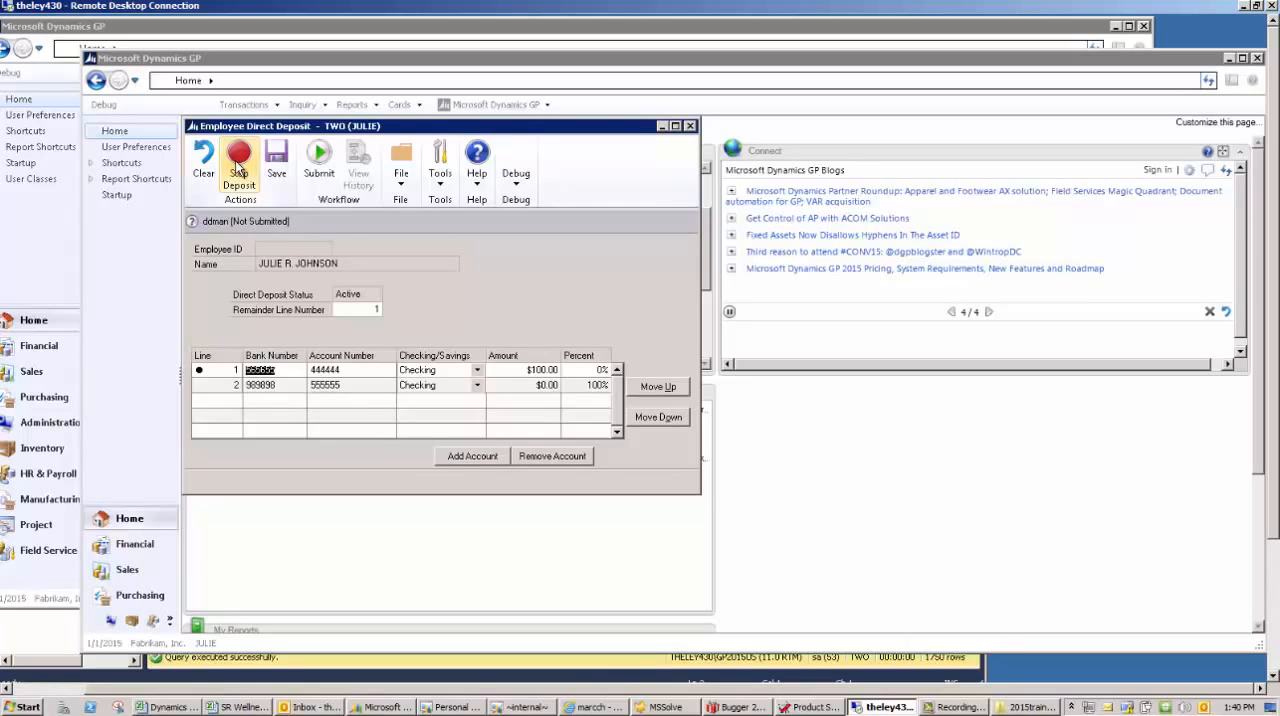
click(372, 310)
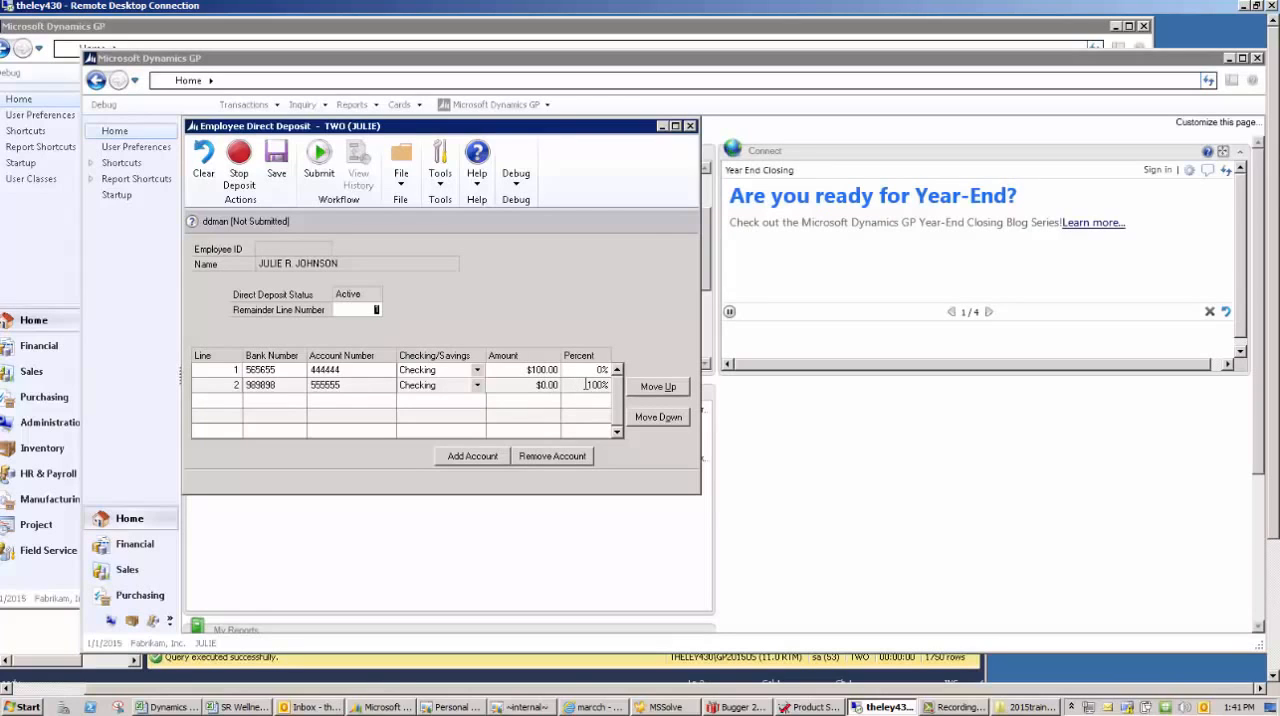
text(2)
click(592, 385)
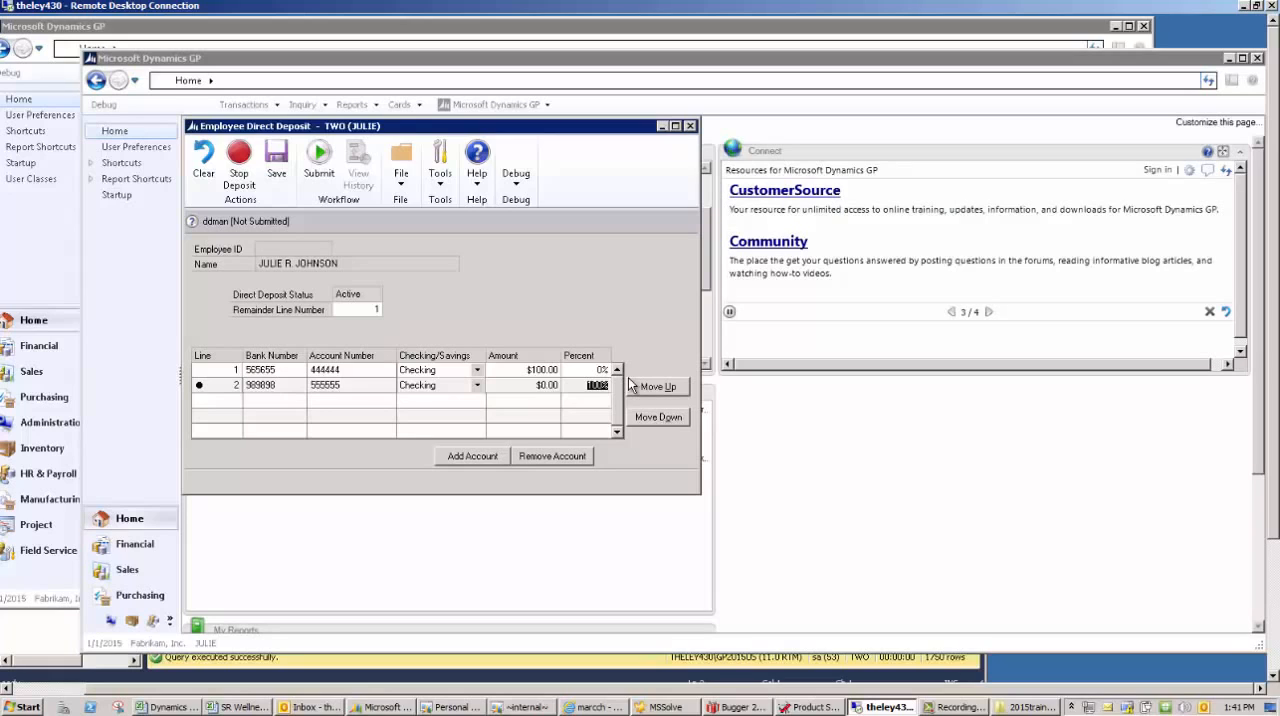
click(691, 127)
click(613, 467)
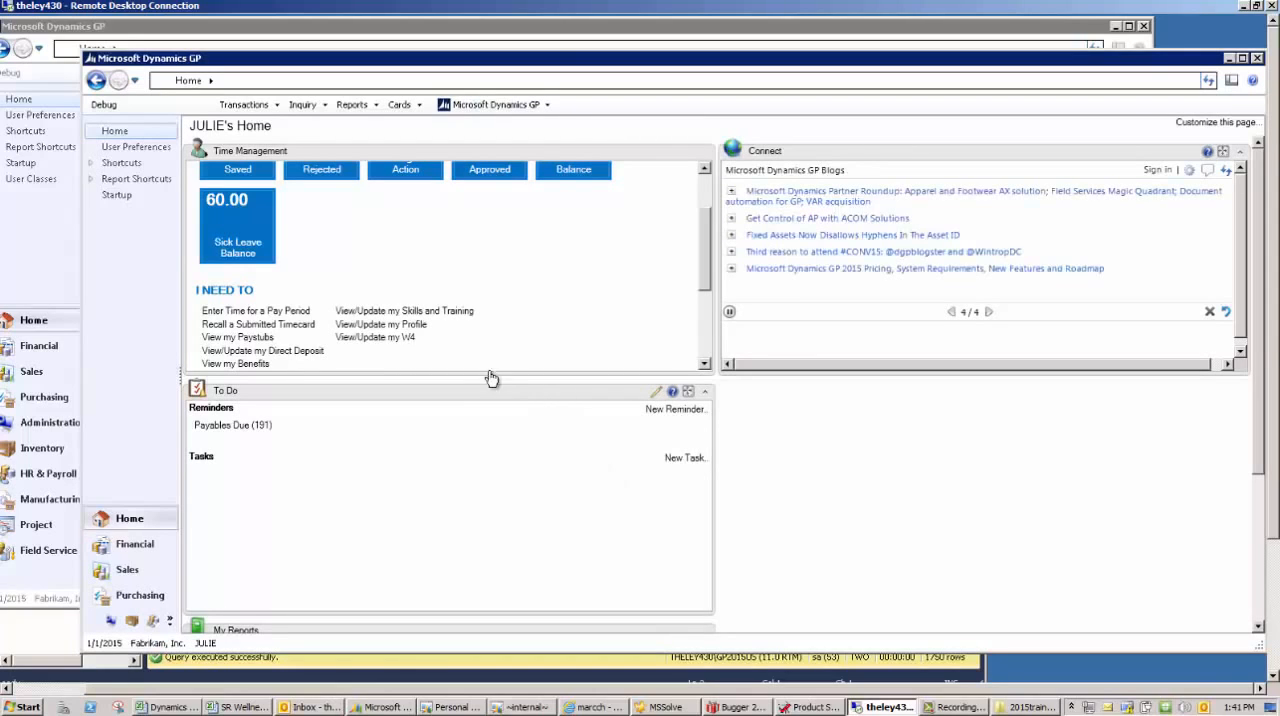
- Open the employee's W4 form, set the total number of allowances claimed to 4, and go to the employee's signature
click(402, 340)
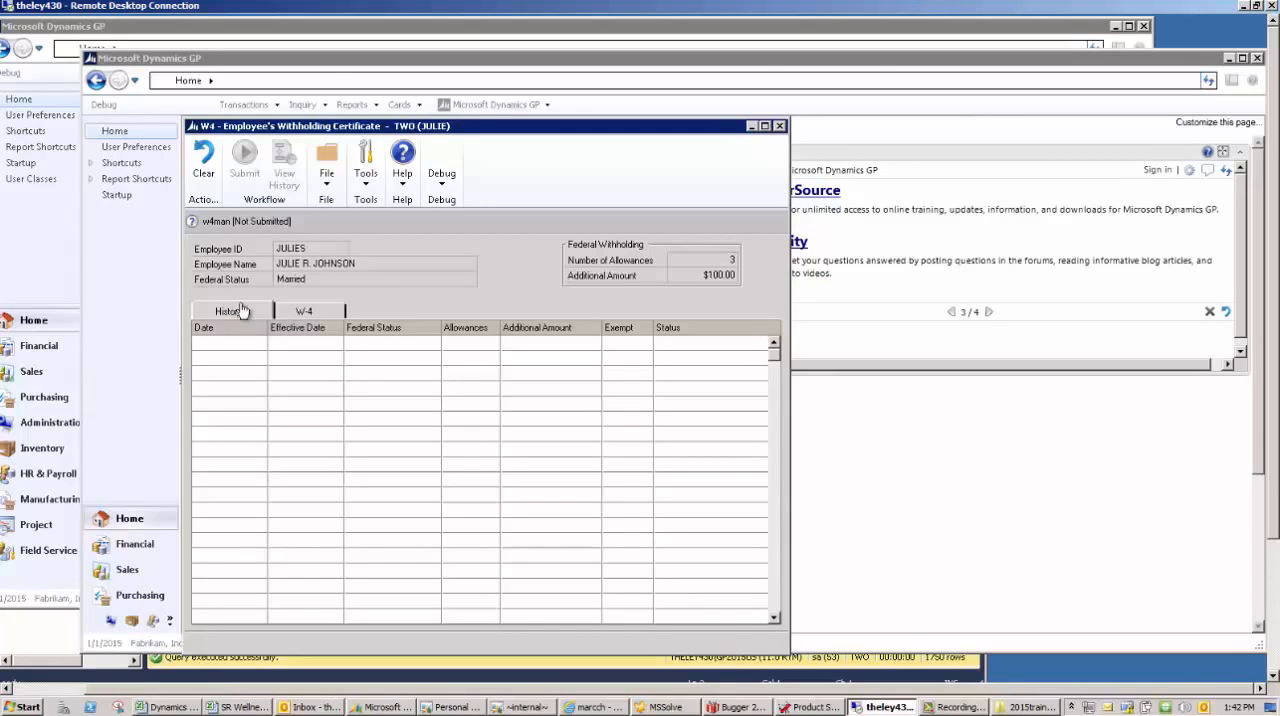
click(328, 316)
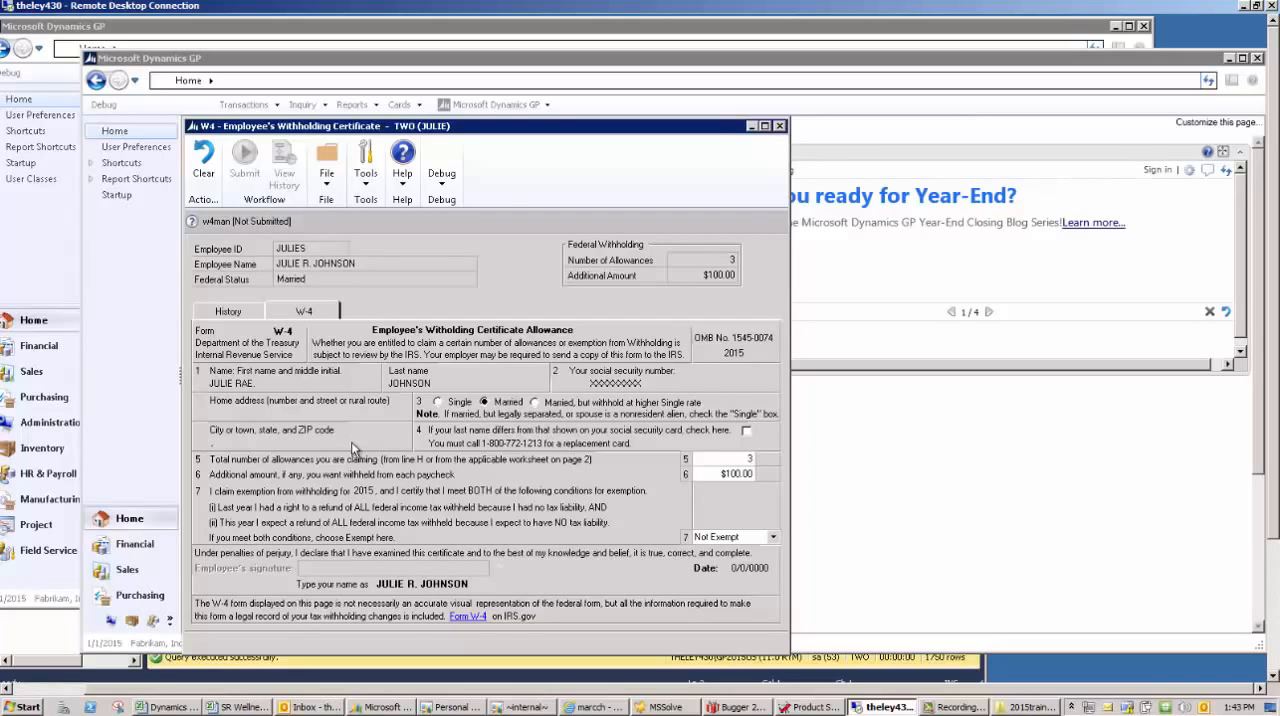
drag(745, 459, 764, 457)
text(4)
key(Tab)
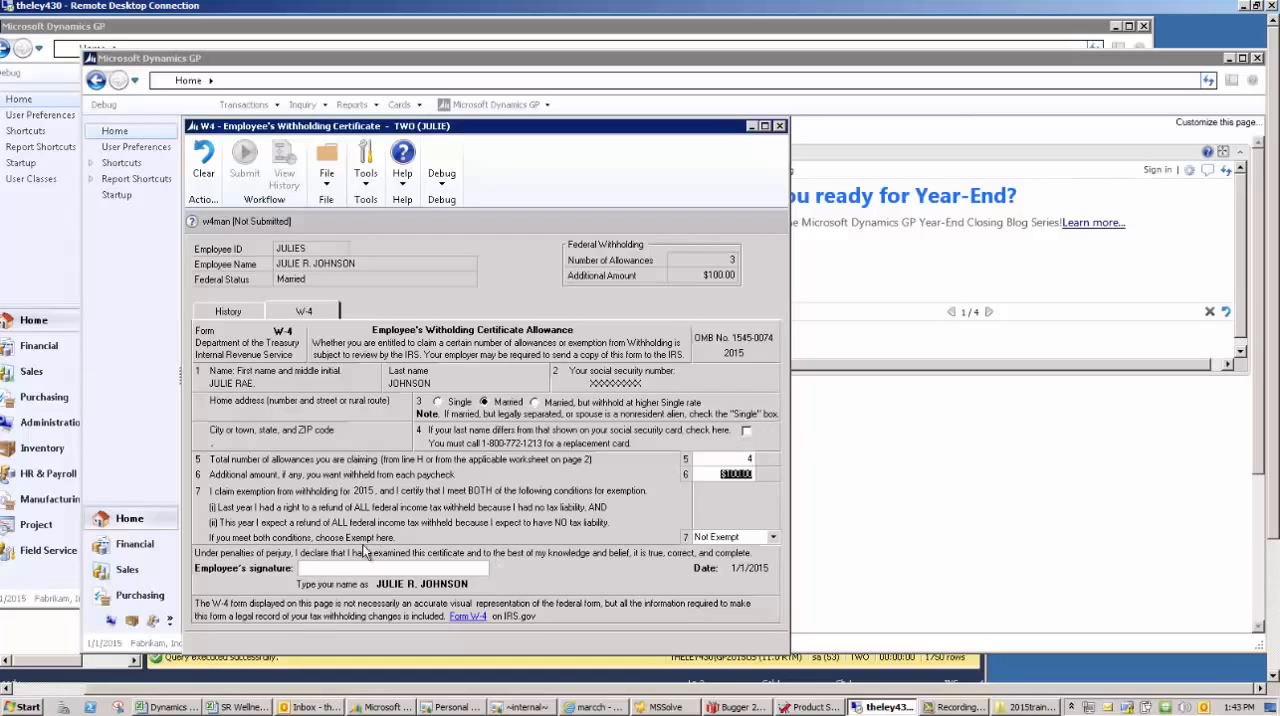
click(318, 572)
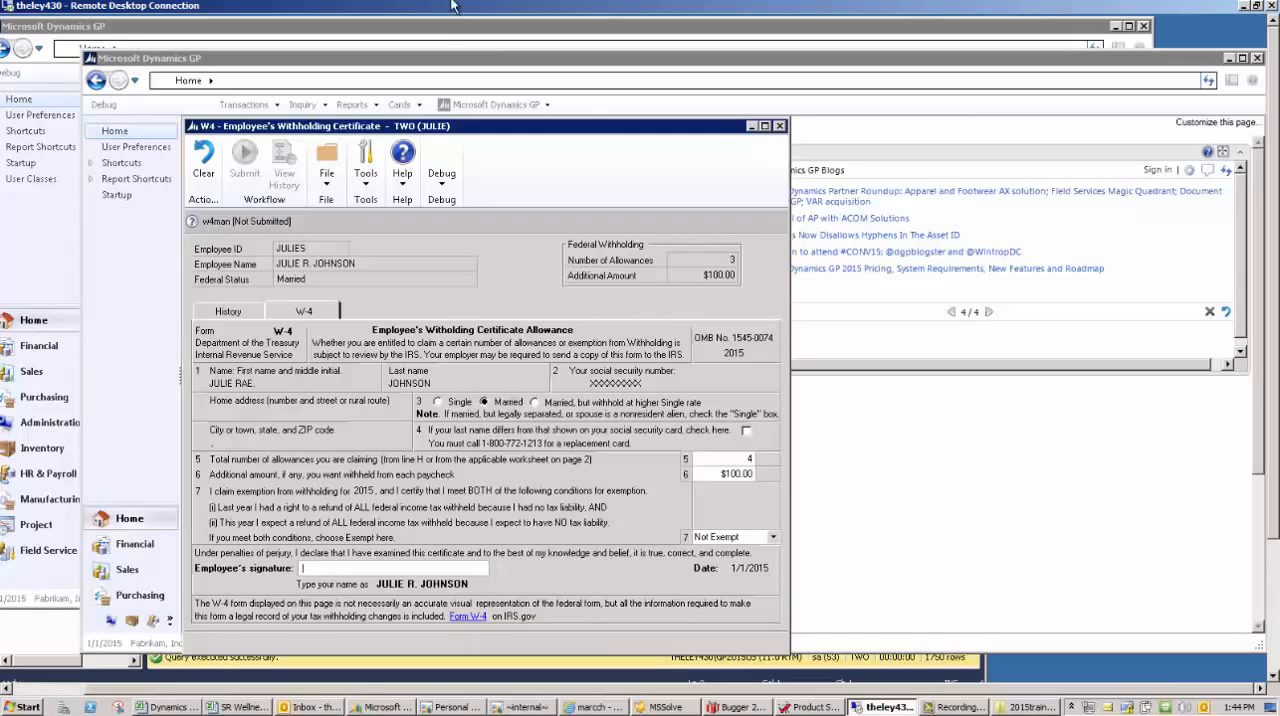
- In the administrator's session, open the Payroll employee tax card to view the federal withholding fields, and close it
click(443, 30)
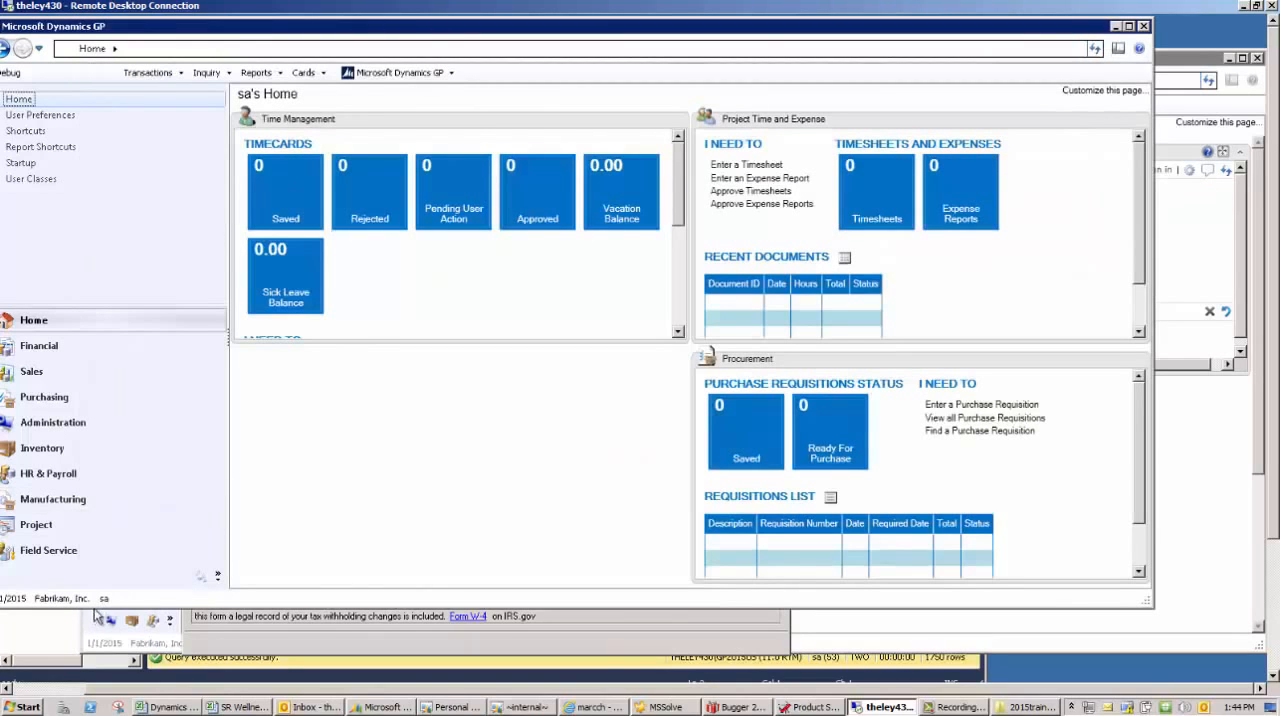
click(323, 76)
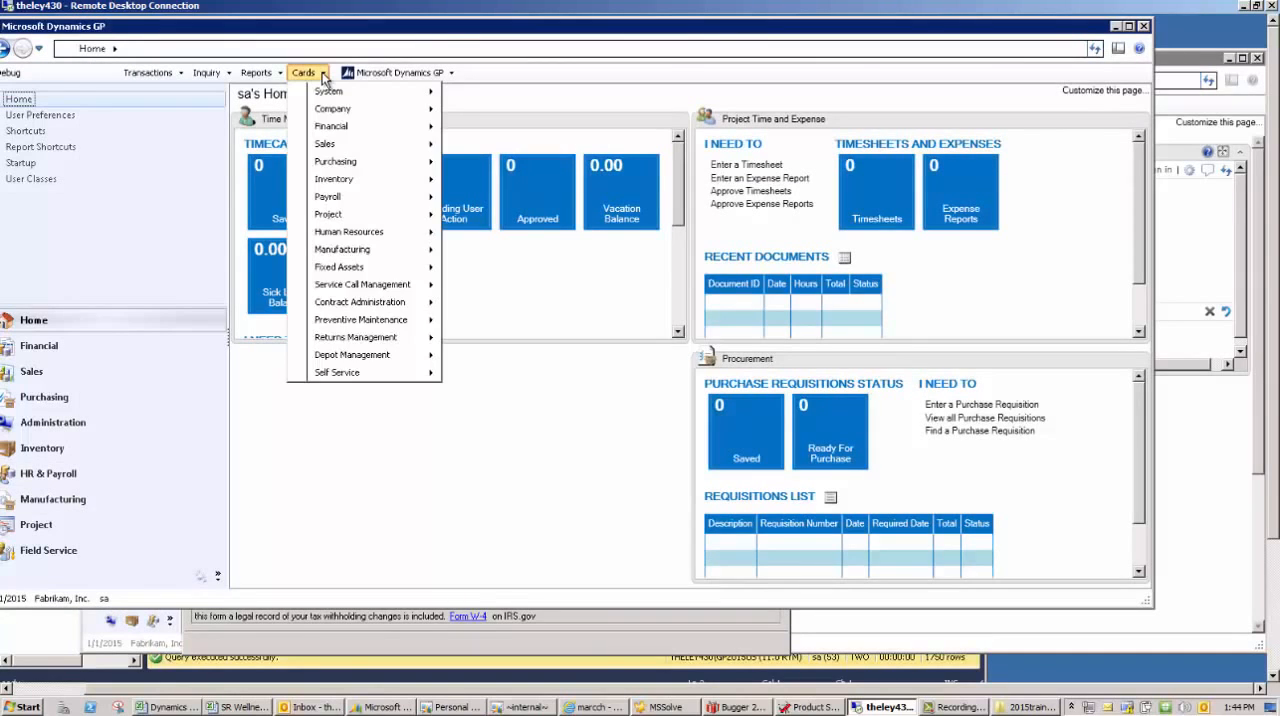
mouse_move(340, 202)
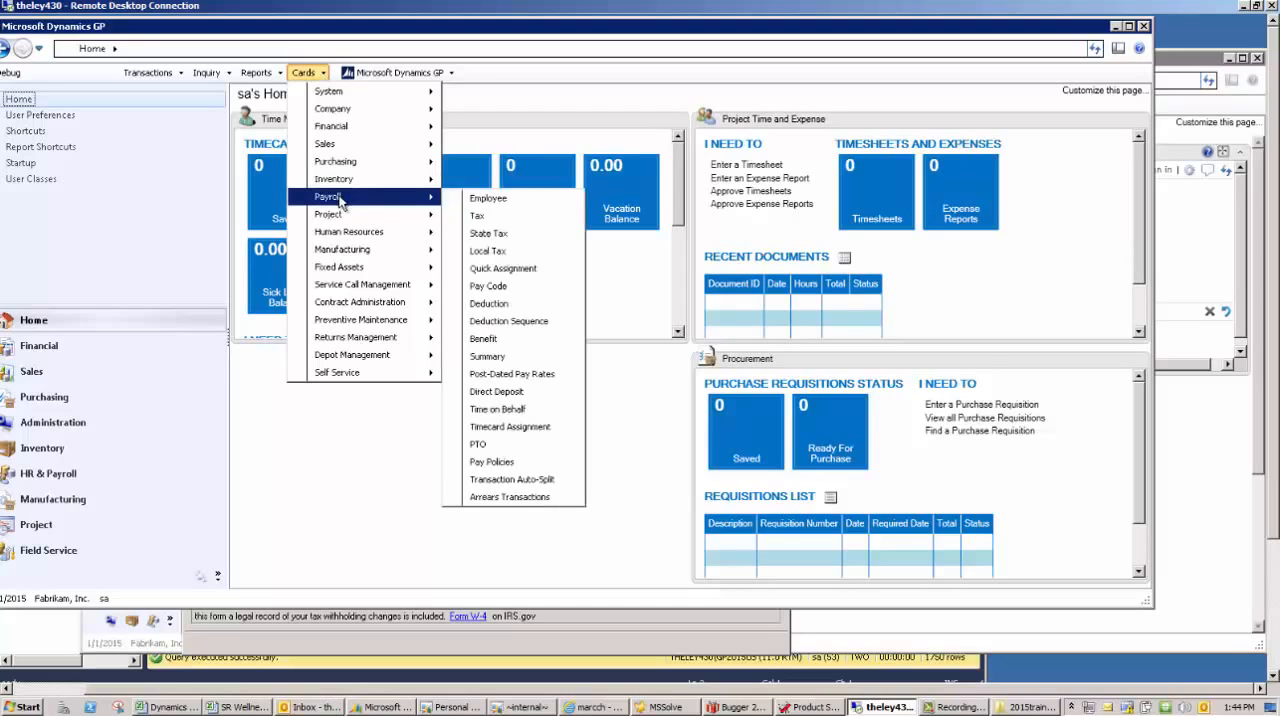
click(490, 217)
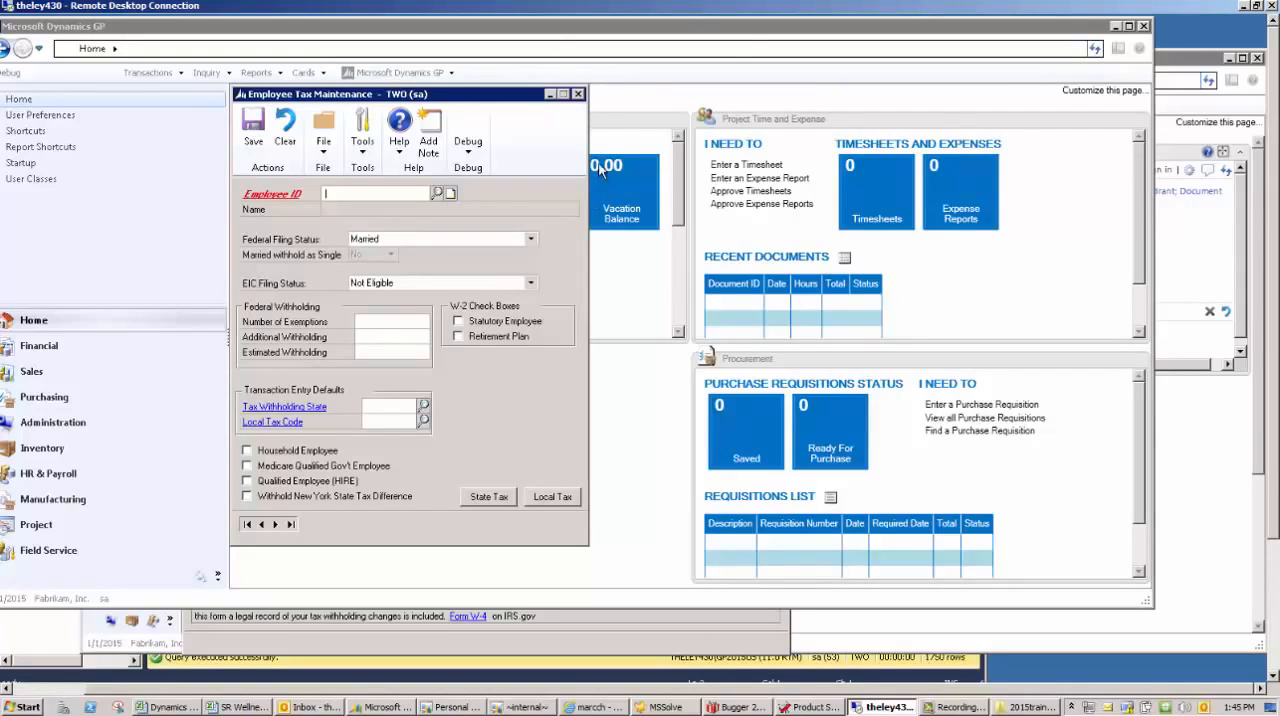
click(578, 93)
- Back in the employee's session, open skills and training, review the education, tests, skills and training history, and close the window
click(1187, 62)
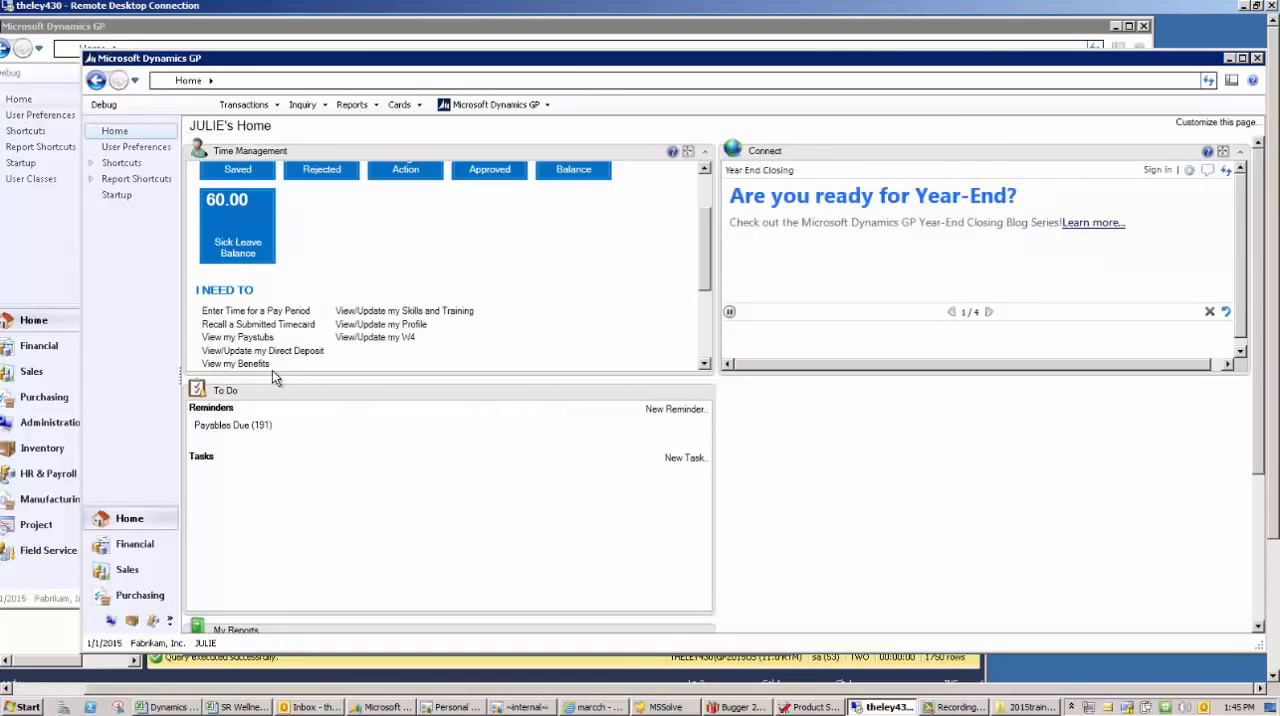
click(414, 311)
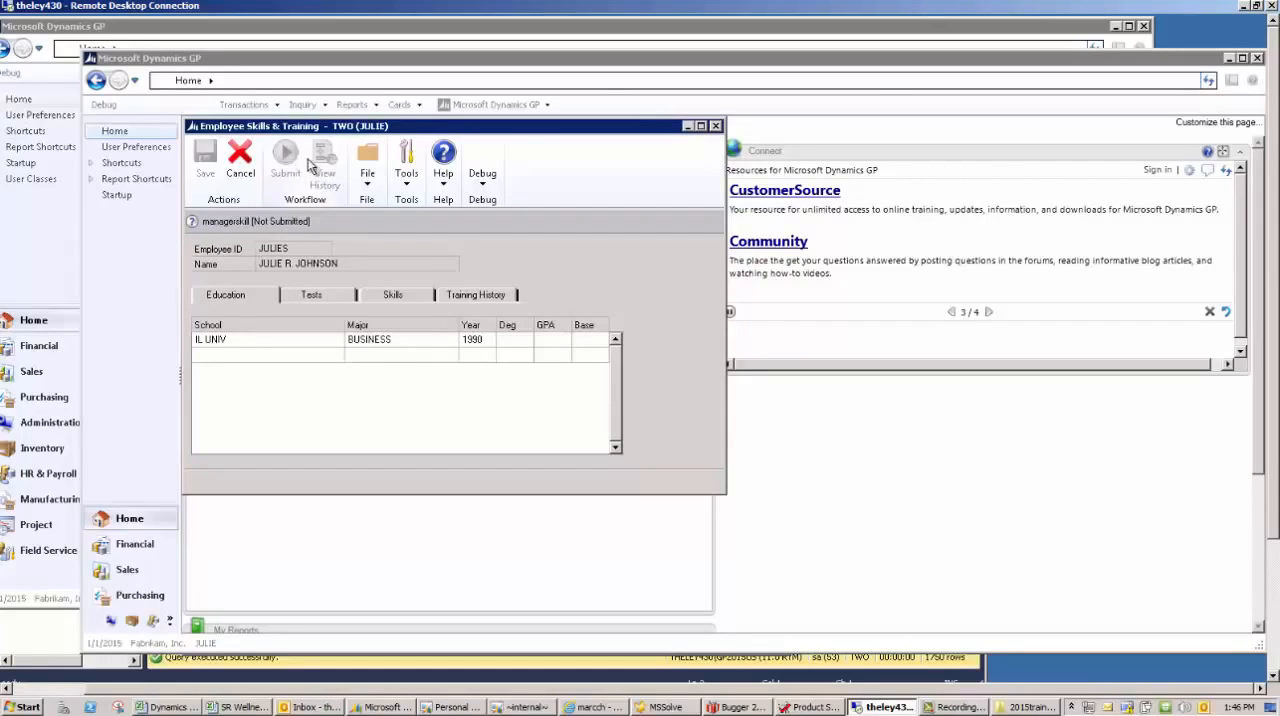
click(323, 295)
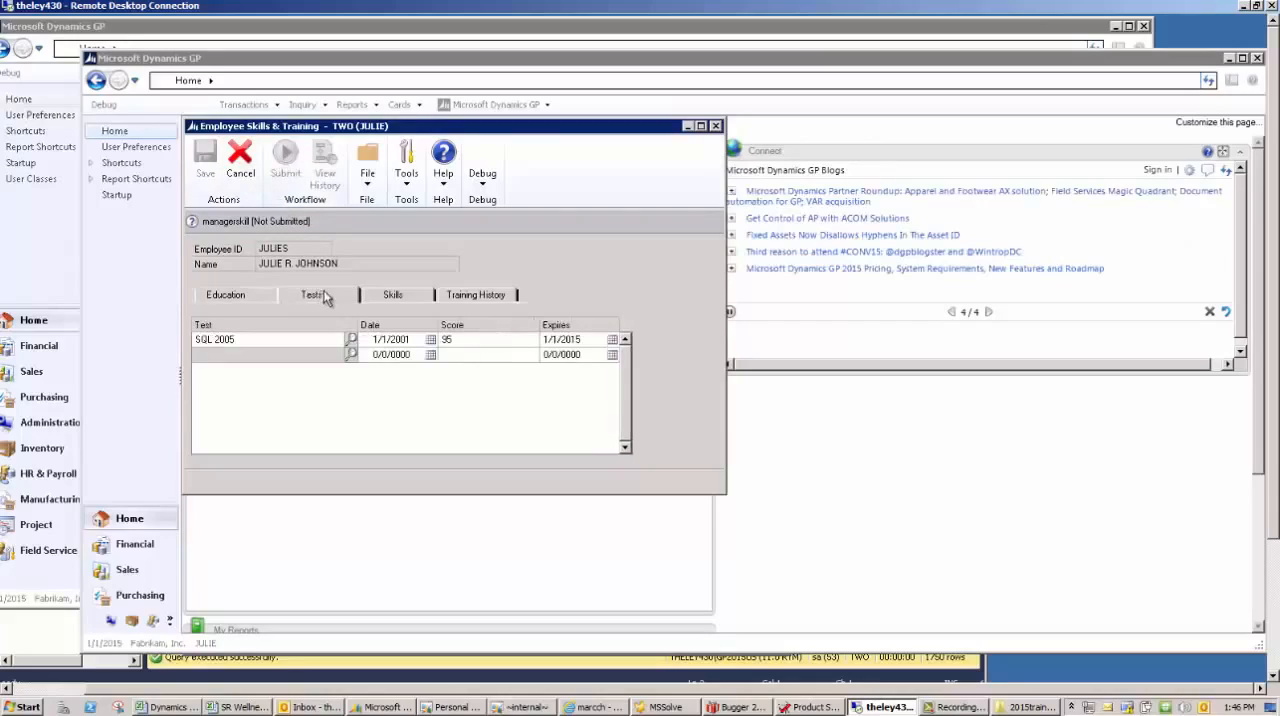
click(412, 296)
click(416, 324)
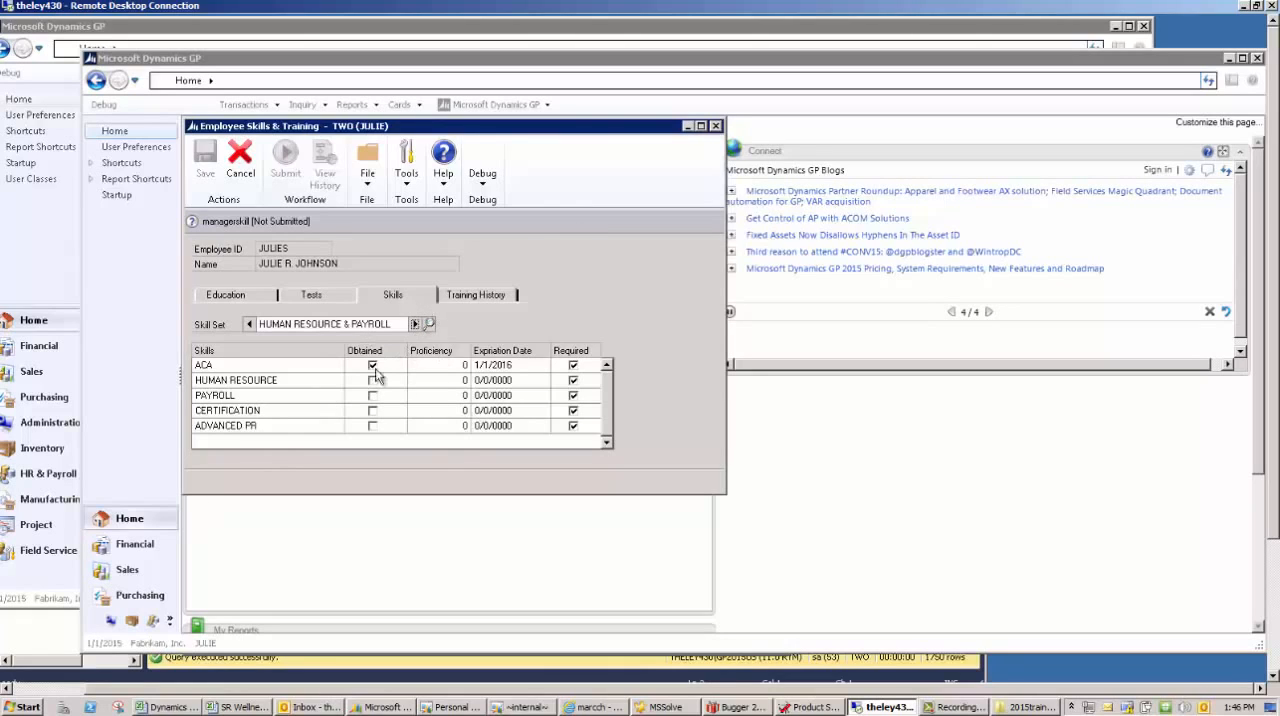
click(486, 297)
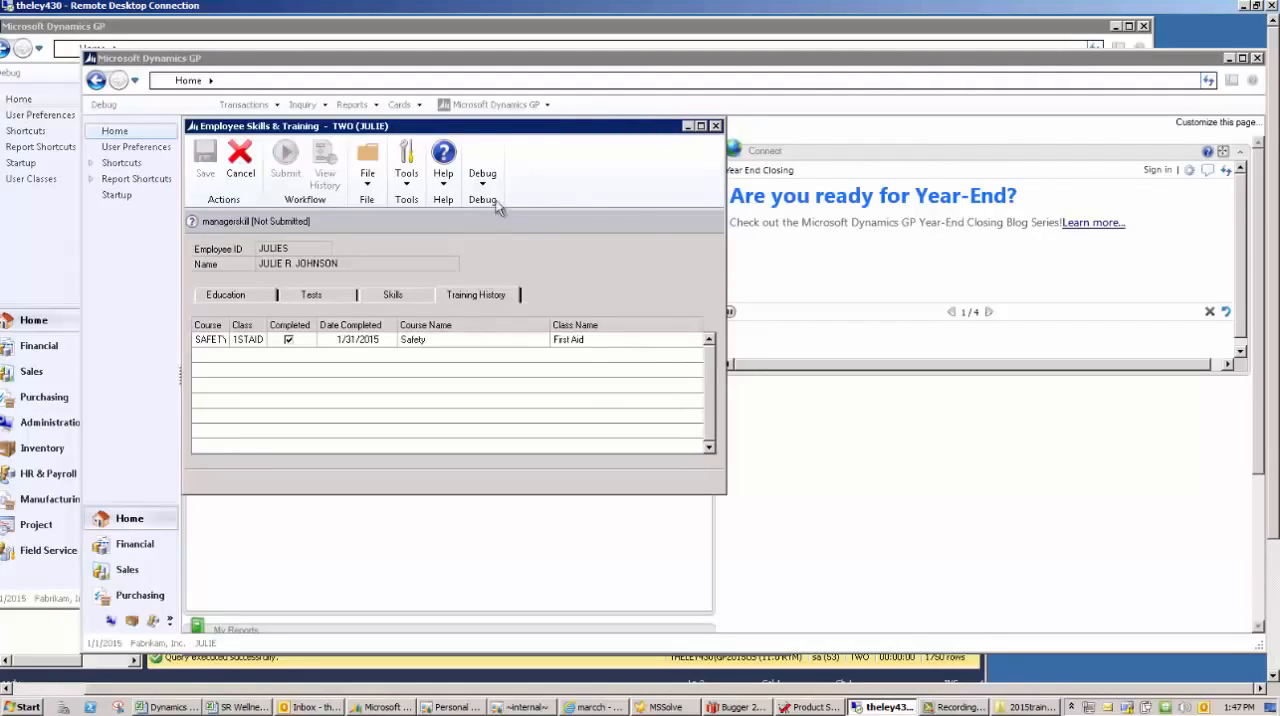
click(716, 126)
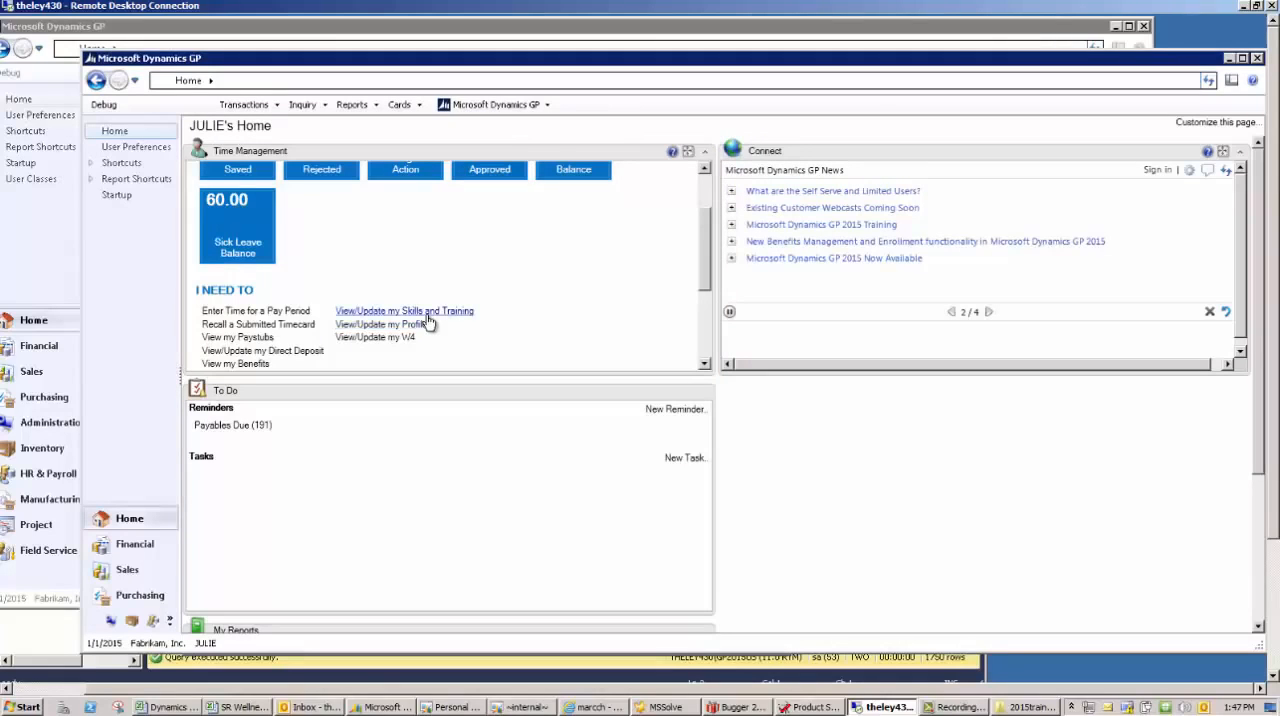
- Review which Self Service cards are available to the employee, and dismiss the list
click(401, 104)
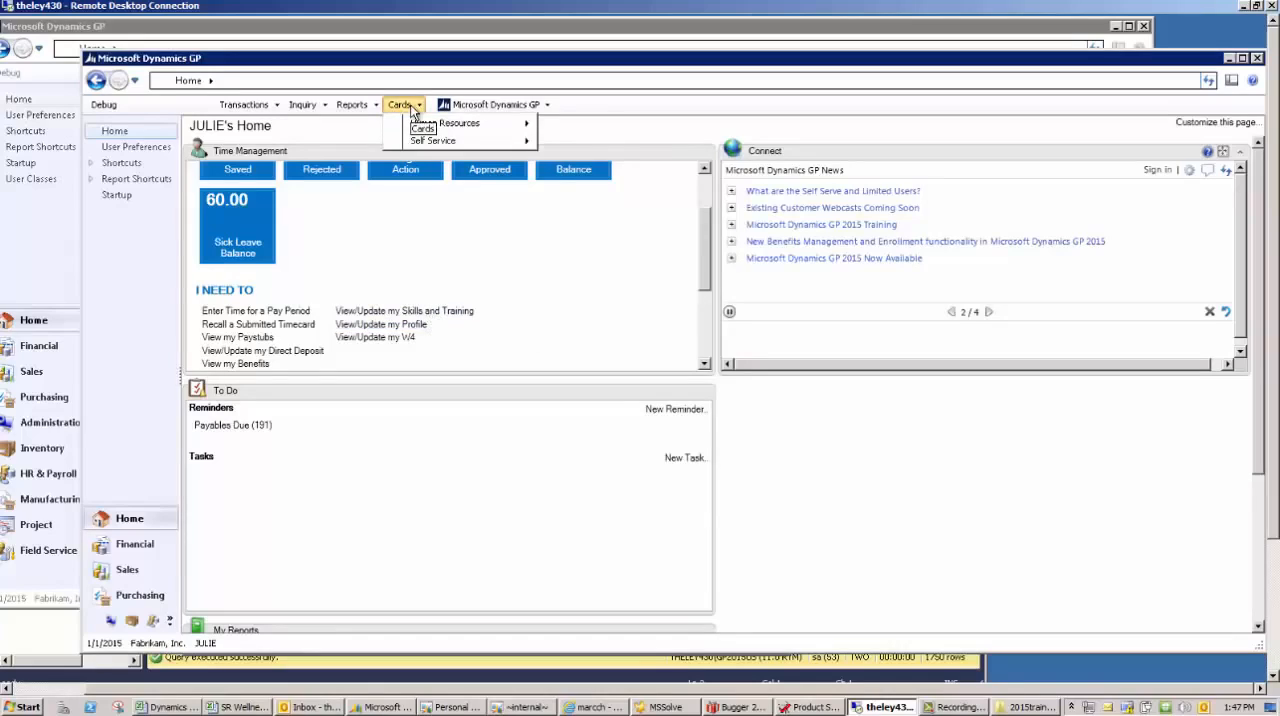
mouse_move(453, 150)
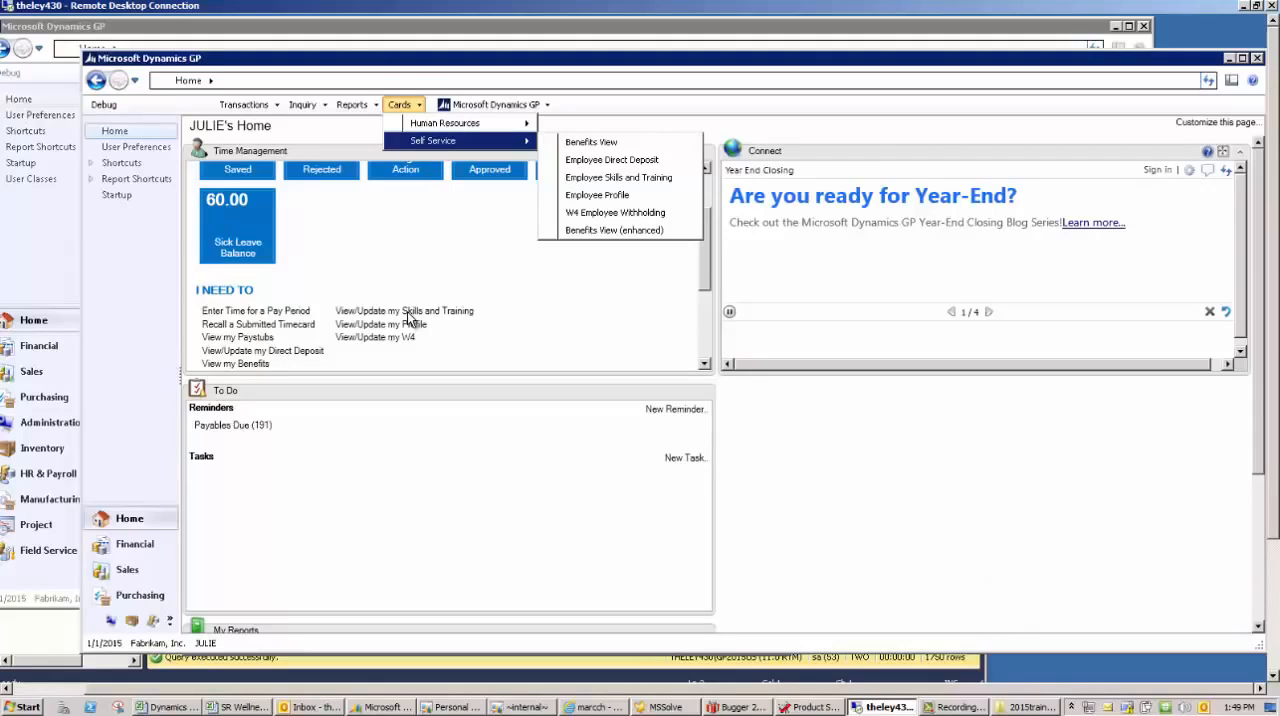
click(791, 60)
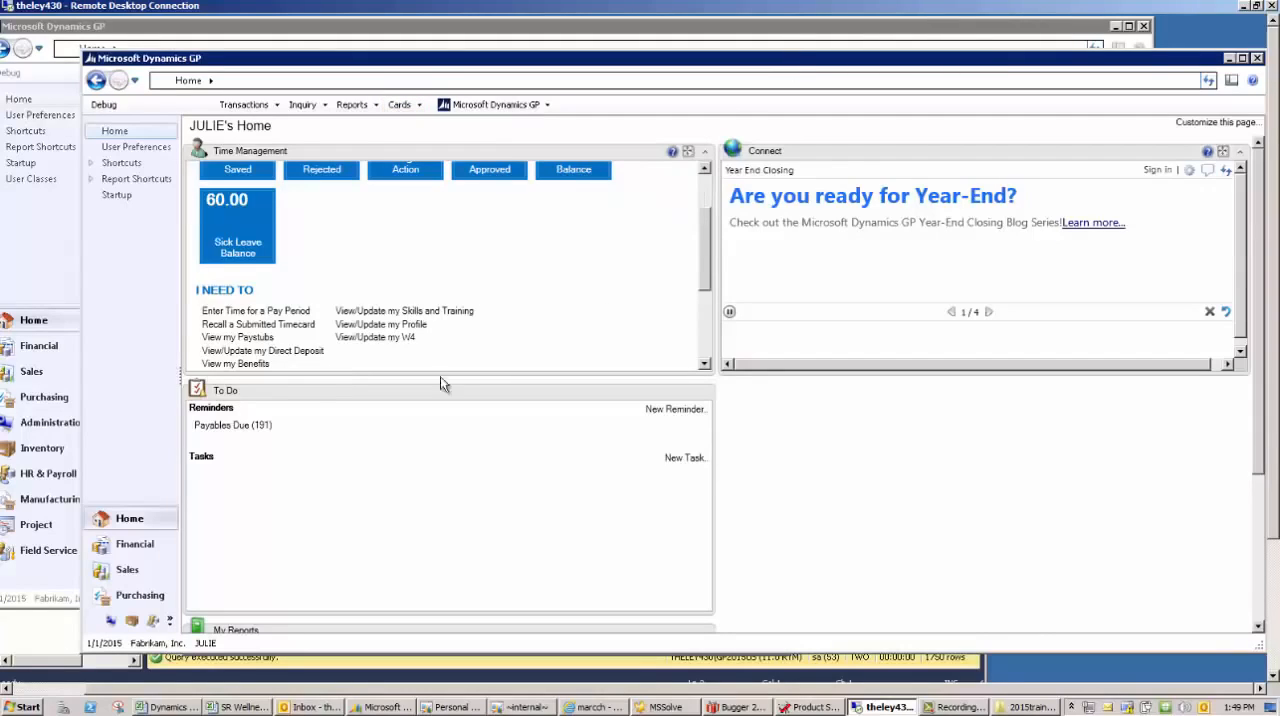